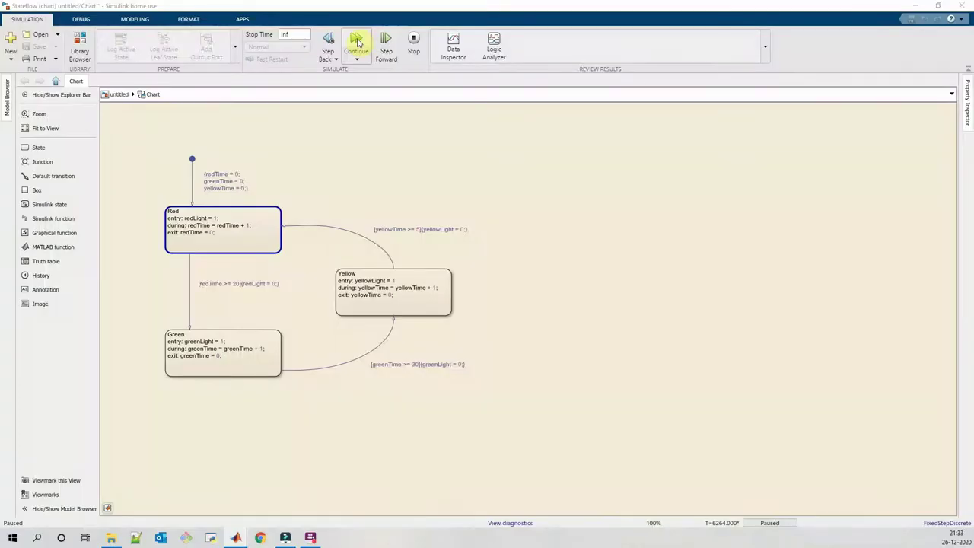
# Resume the paused traffic-light simulation, then pick the state tool in the new WaterTank chart.
pyautogui.click(356, 42)
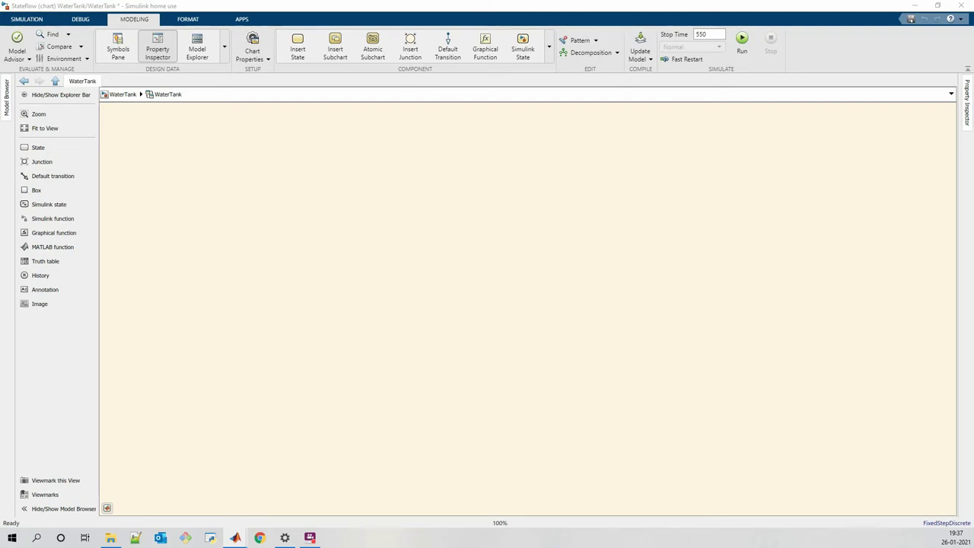
pyautogui.click(39, 147)
# Draw a large state across the chart and name it WaterTank.
pyautogui.moveTo(174, 153); pyautogui.dragTo(533, 337)
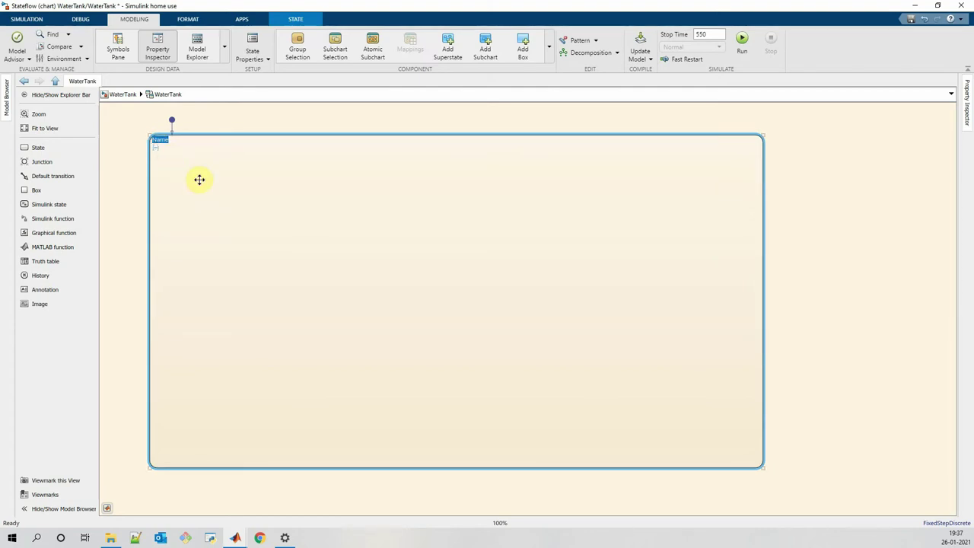
pyautogui.write('WaterTank')
pyautogui.click(215, 265)
# Add a state filling WaterTank's left half and name it Fill.
pyautogui.click(46, 148)
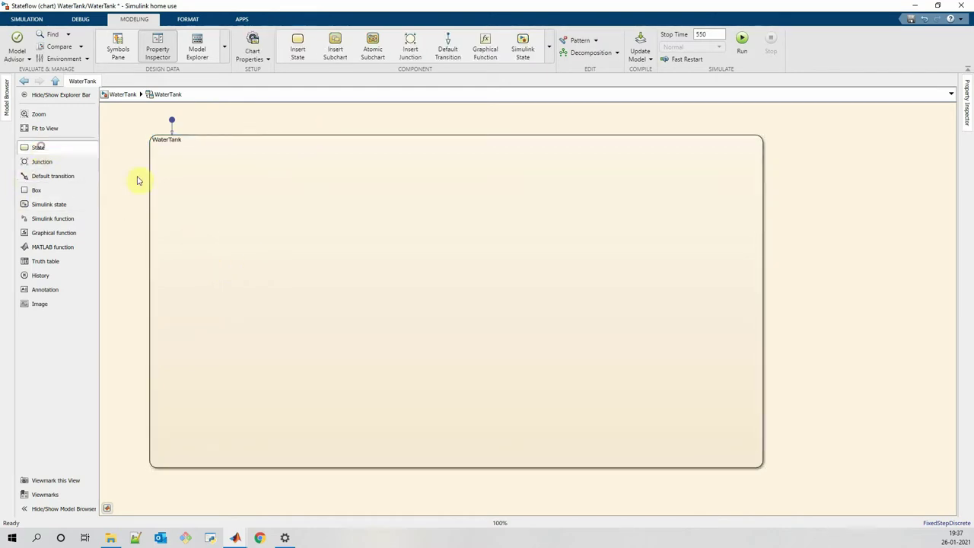
pyautogui.click(228, 208)
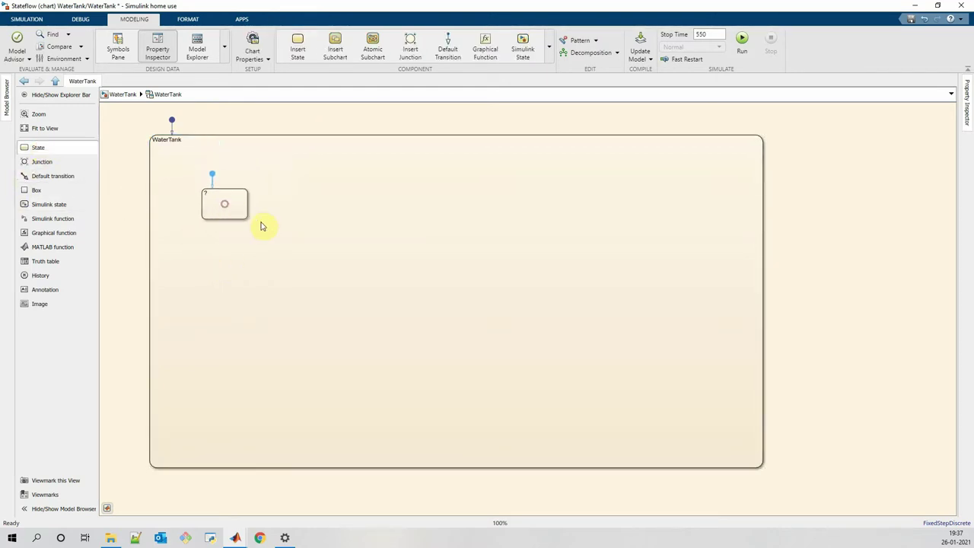
pyautogui.moveTo(246, 217); pyautogui.dragTo(455, 442)
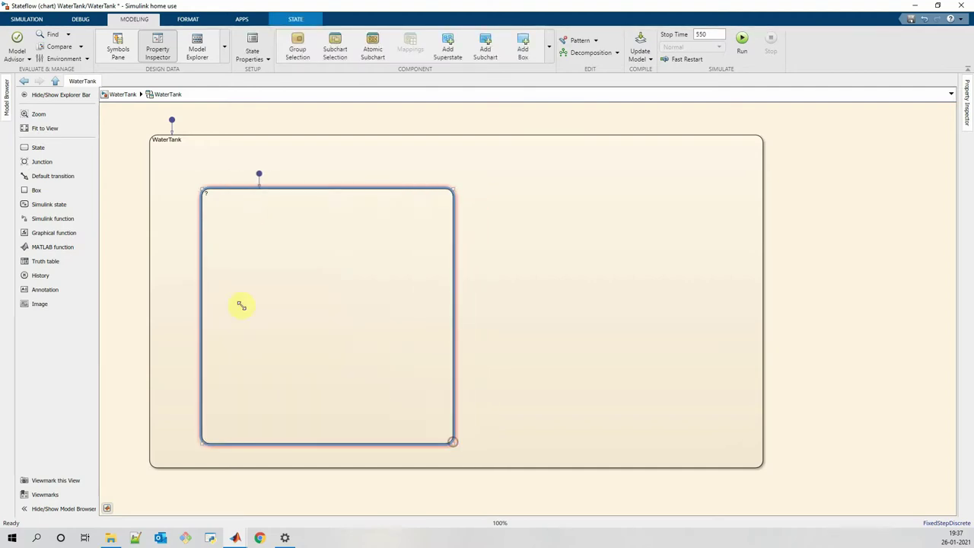
pyautogui.click(208, 193)
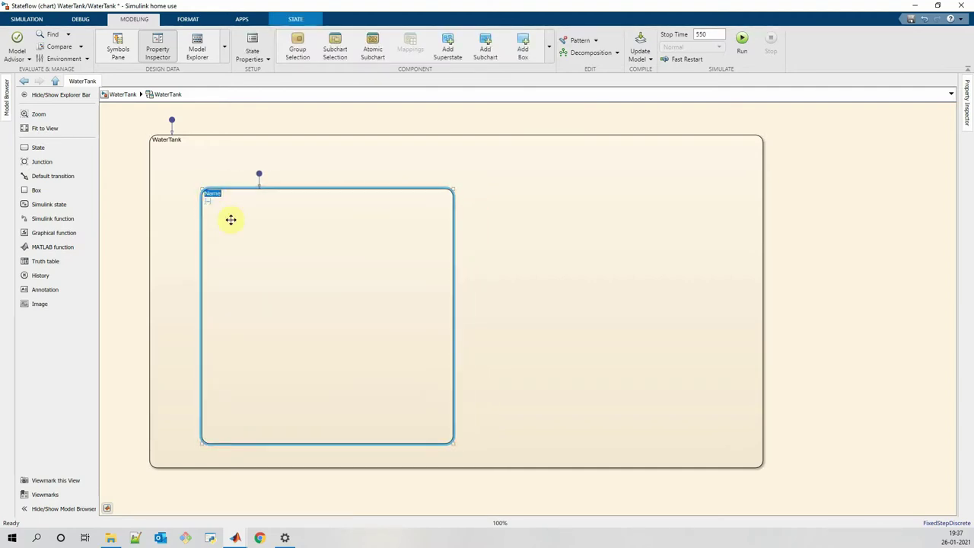
pyautogui.write('Fill')
pyautogui.click(559, 224)
# Copy Fill to the right side and rename the copy Empty.
pyautogui.moveTo(372, 236); pyautogui.dragTo(652, 234)
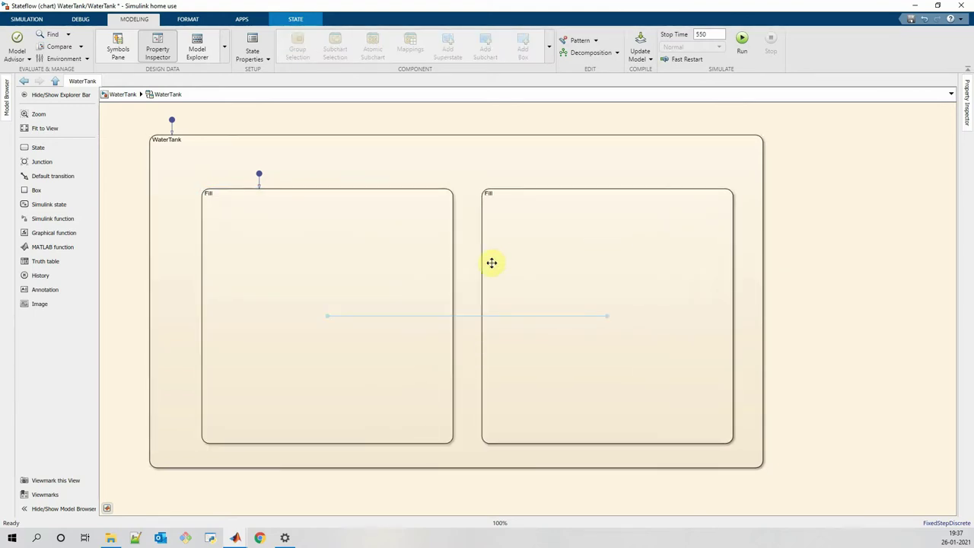
pyautogui.click(489, 193)
pyautogui.doubleClick(489, 193)
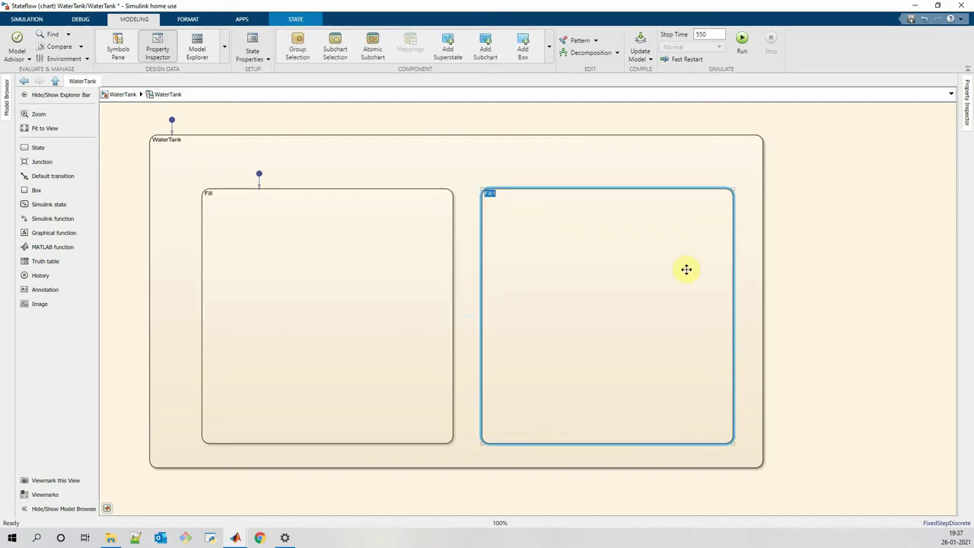
pyautogui.write('Empty')
pyautogui.click(419, 163)
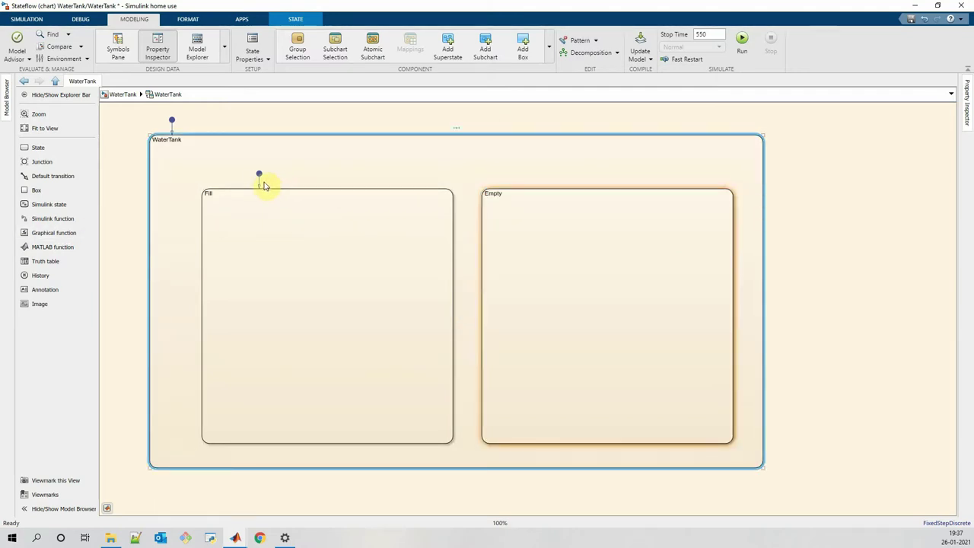
pyautogui.click(259, 178)
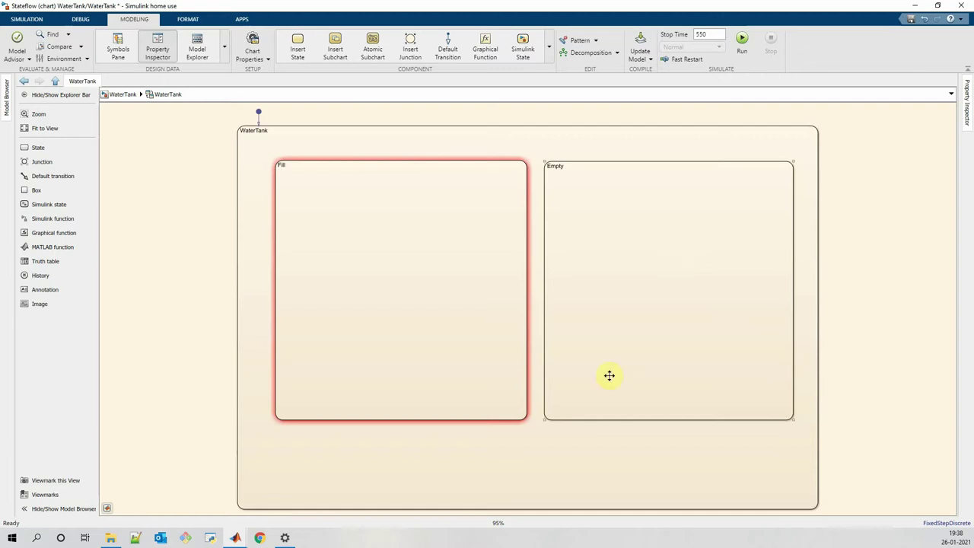
# Remove Fill's default transition and set WaterTank's decomposition to Parallel (AND).
pyautogui.click(597, 470)
pyautogui.rightClick(597, 470)
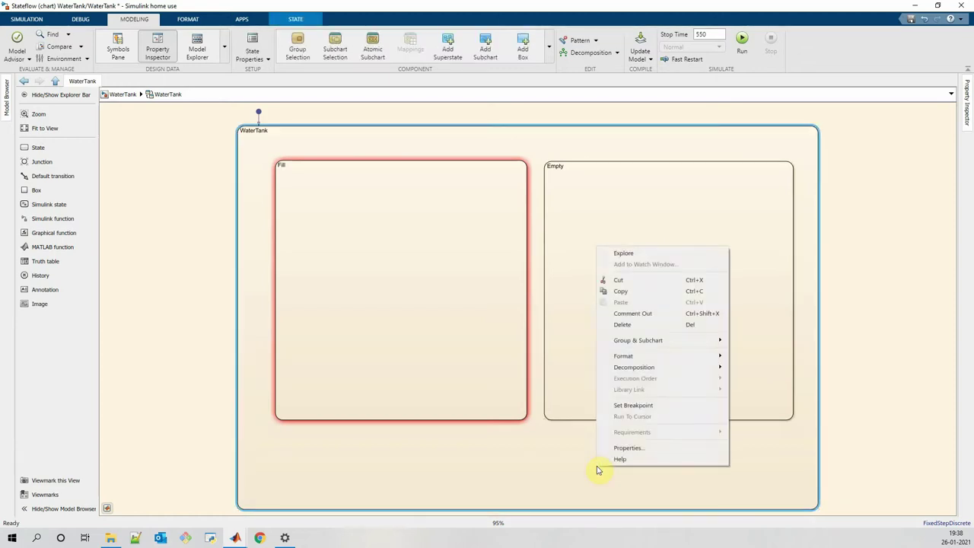
pyautogui.moveTo(628, 373)
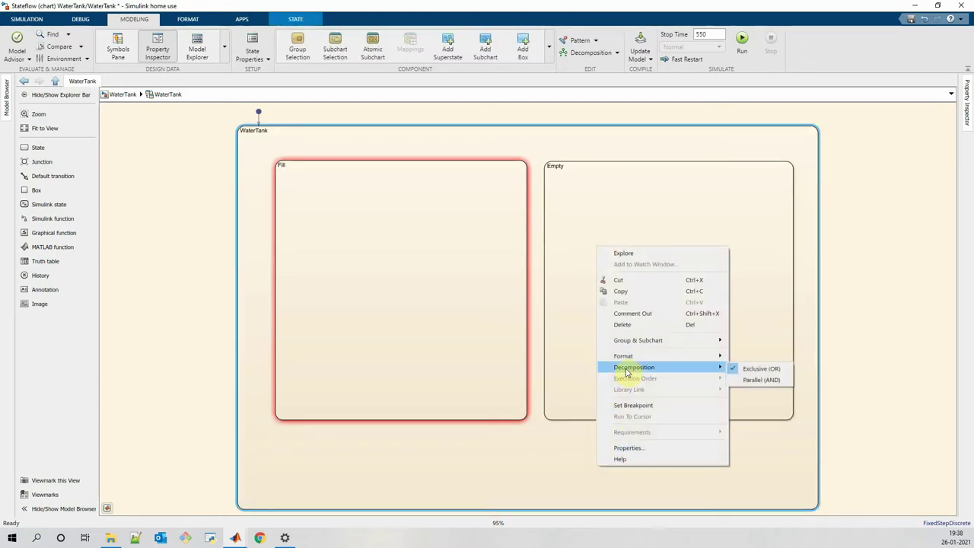
pyautogui.click(757, 380)
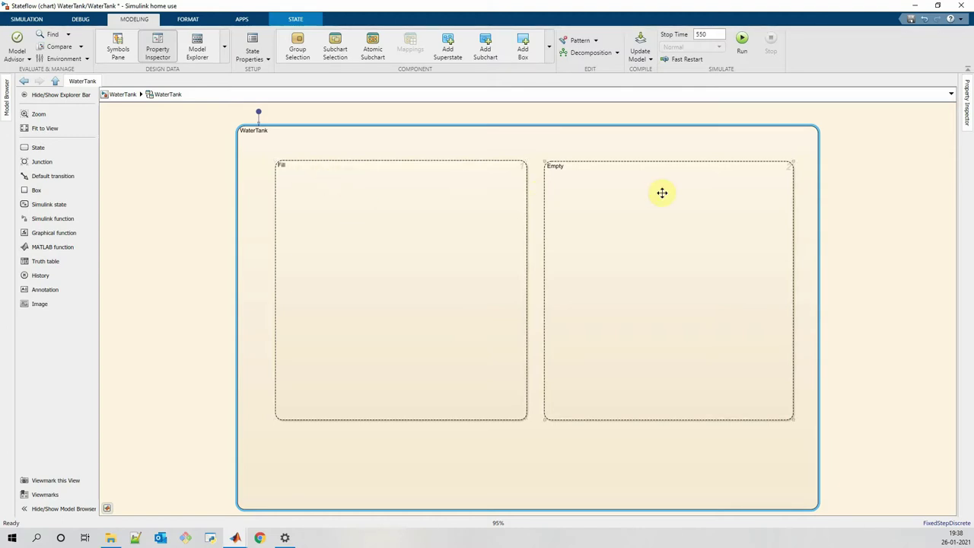
# Add a widened state named valve1_close at the top of Fill.
pyautogui.click(42, 147)
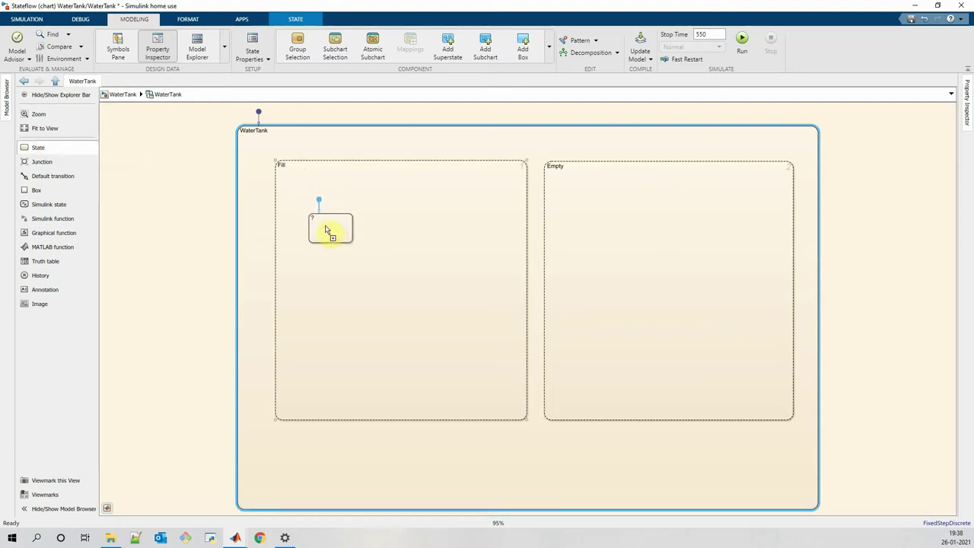
pyautogui.click(329, 221)
pyautogui.click(337, 212)
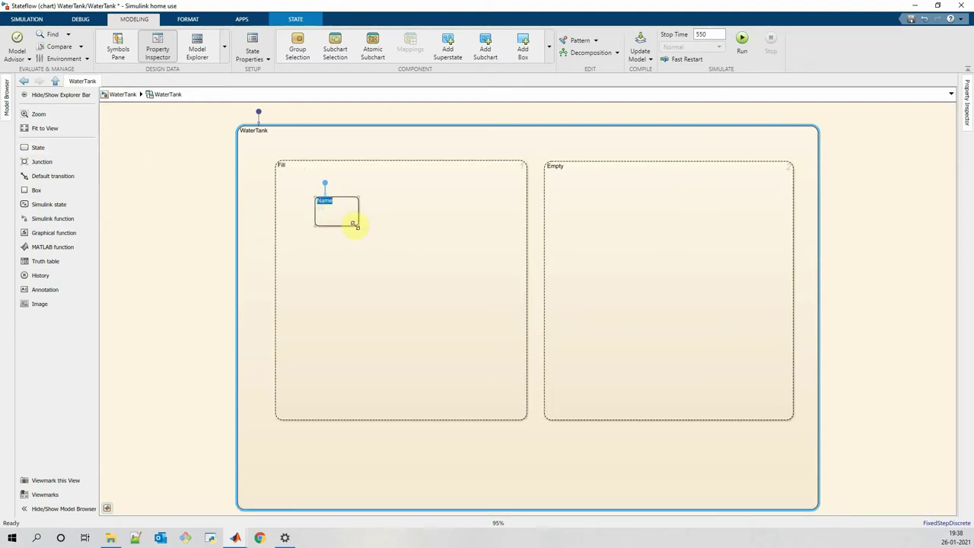
pyautogui.moveTo(354, 225); pyautogui.dragTo(444, 248)
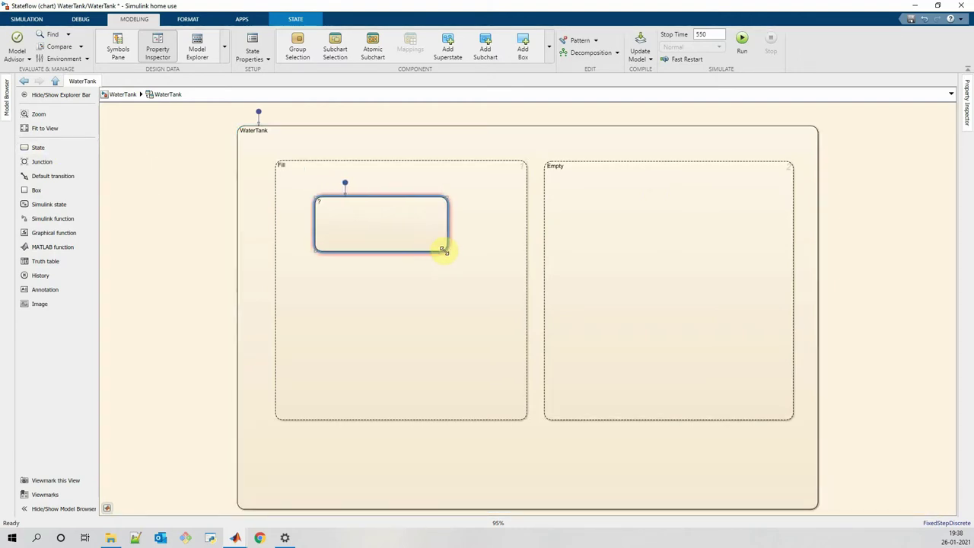
pyautogui.click(321, 202)
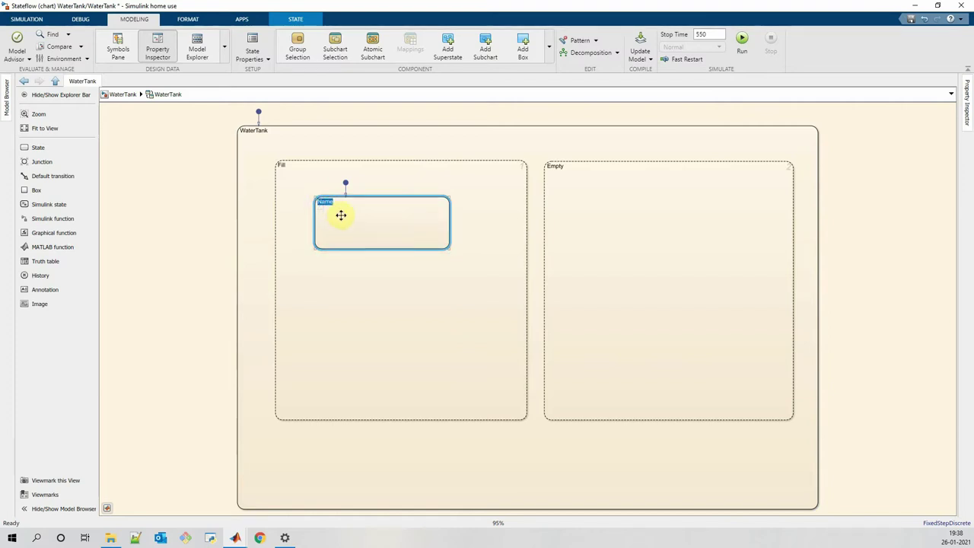
pyautogui.write('valve1_close')
pyautogui.scroll(1, 341, 215)
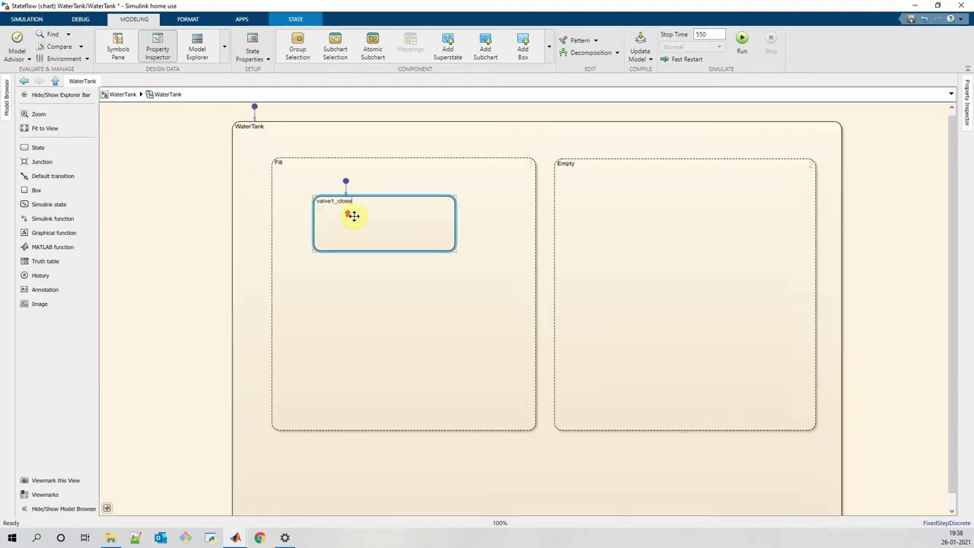
pyautogui.click(905, 307)
# Copy valve1_close below as valve1_open and into Empty for the valve2 states.
pyautogui.moveTo(386, 242); pyautogui.dragTo(387, 373)
pyautogui.press('BackSpace')
pyautogui.press('BackSpace')
pyautogui.press('BackSpace')
pyautogui.press('BackSpace')
pyautogui.press('BackSpace')
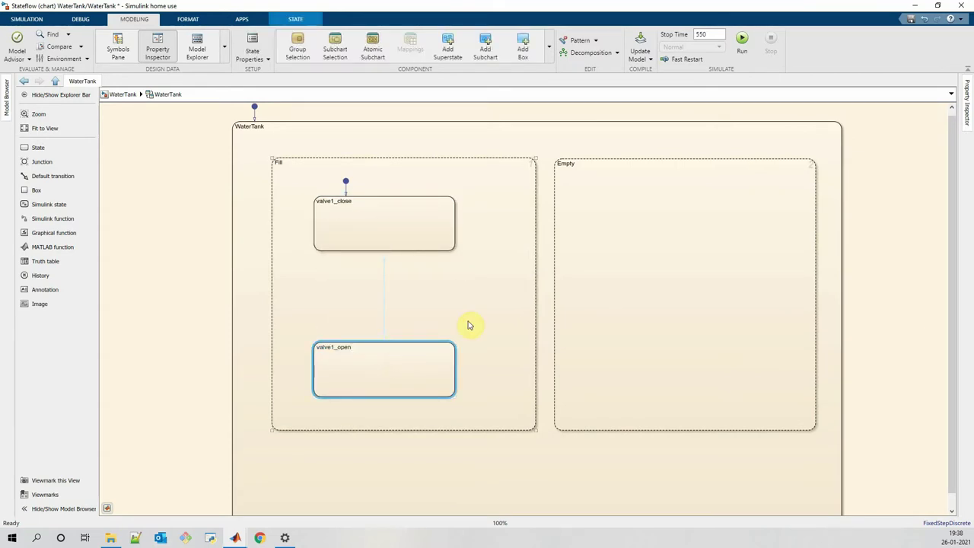
pyautogui.write('open')
pyautogui.click(489, 278)
pyautogui.moveTo(408, 221); pyautogui.dragTo(689, 213)
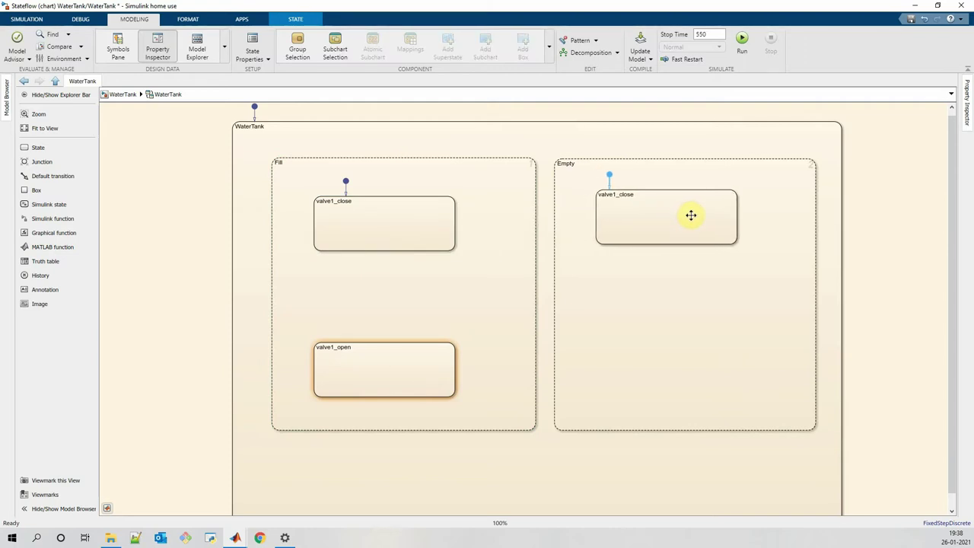
pyautogui.click(615, 194)
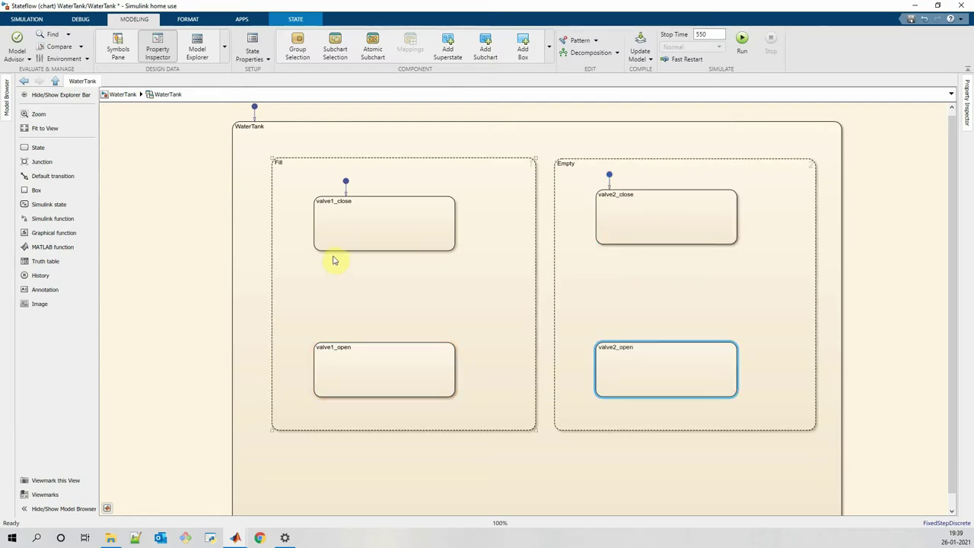
# Draw transitions down and back up between valve1_close/valve1_open and valve2_close/valve2_open.
pyautogui.moveTo(333, 250); pyautogui.dragTo(331, 344)
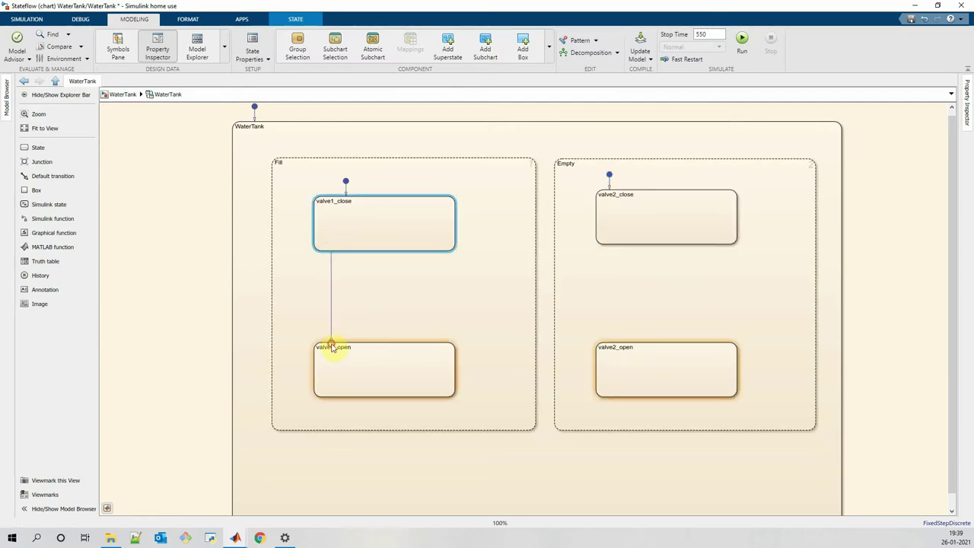
pyautogui.moveTo(438, 342); pyautogui.dragTo(436, 250)
pyautogui.moveTo(615, 244); pyautogui.dragTo(613, 343)
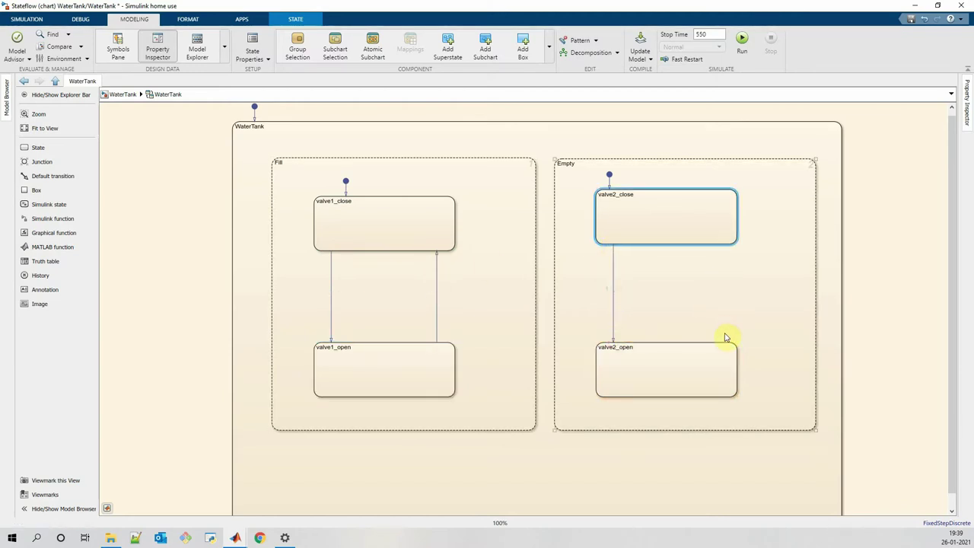
pyautogui.moveTo(719, 342); pyautogui.dragTo(715, 244)
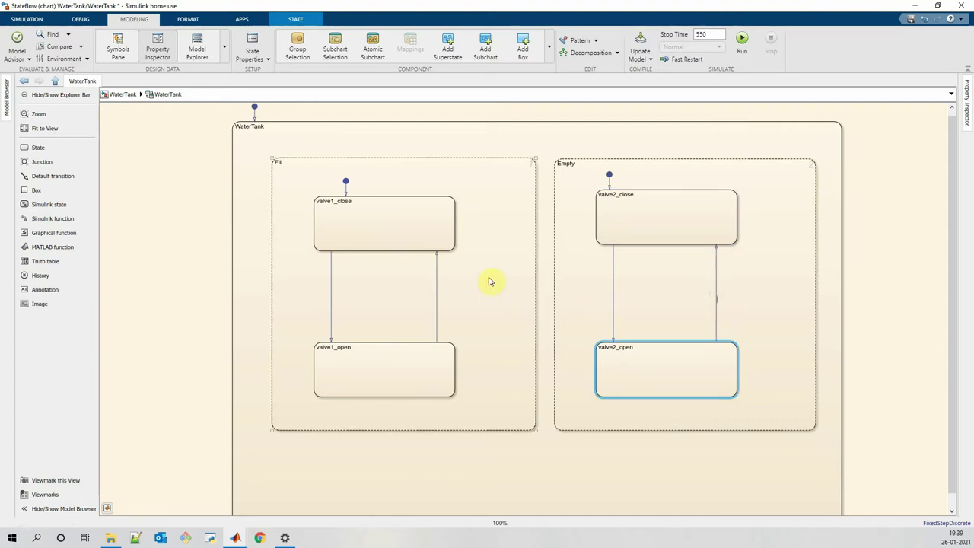
pyautogui.click(508, 245)
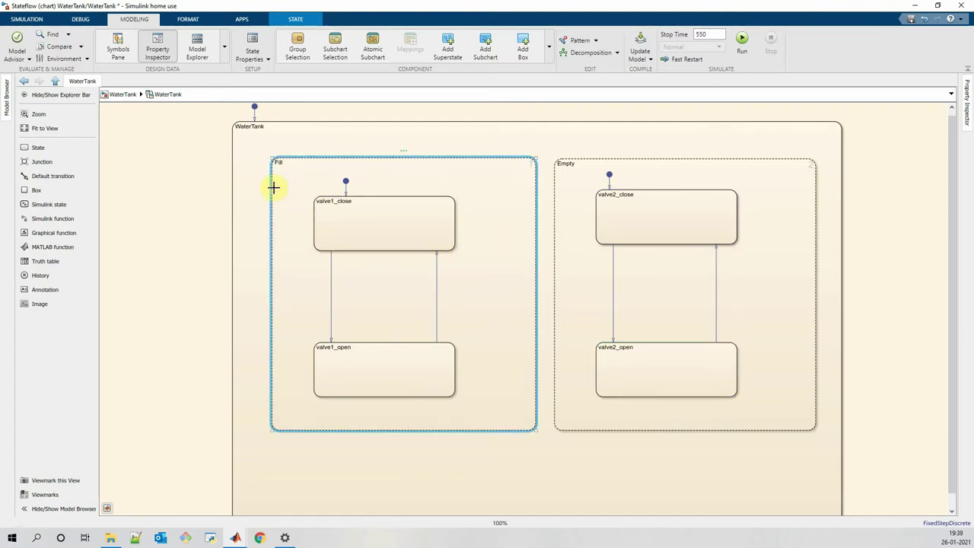
# Give valve1_open the action tankVolume = tankVolume + inFlowRate;.
pyautogui.click(384, 208)
pyautogui.click(641, 221)
pyautogui.click(348, 347)
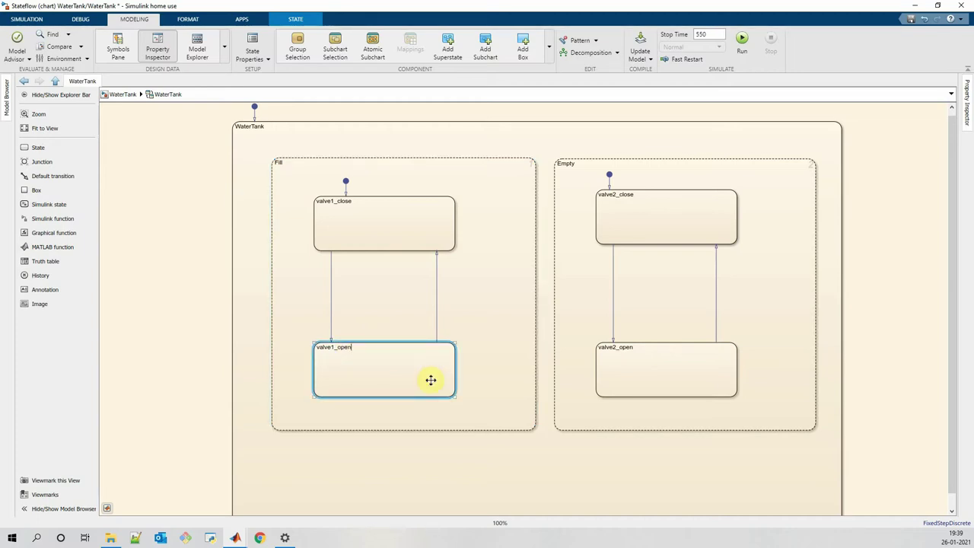
pyautogui.press('Return')
pyautogui.write('tankVolume + Flow')
pyautogui.press('BackSpace')
pyautogui.write('inFlowRa')
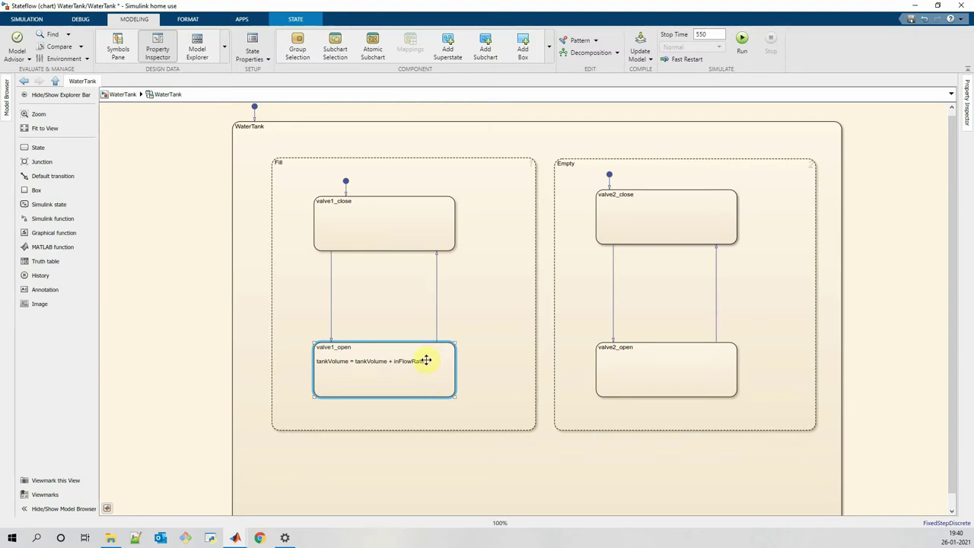
pyautogui.moveTo(426, 360); pyautogui.dragTo(318, 361)
pyautogui.hotkey('ctrl', 'c')
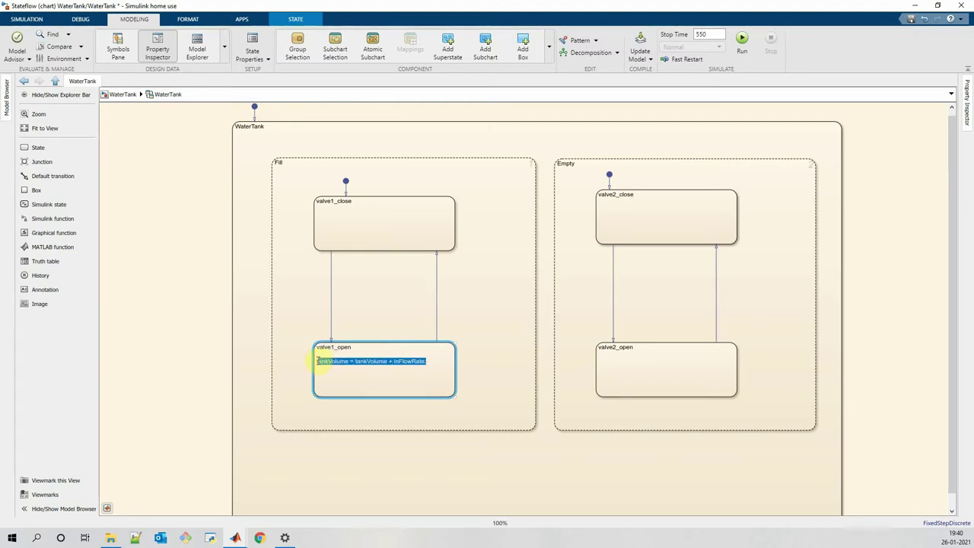
# Paste the update into valve2_open, changing it to tankVolume = tankVolume - outFlowRate;.
pyautogui.click(626, 373)
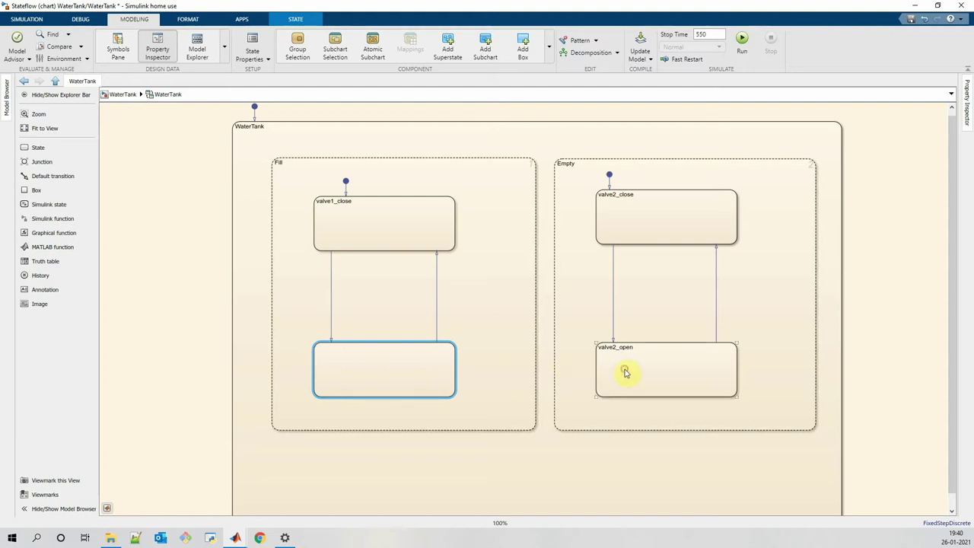
pyautogui.click(634, 348)
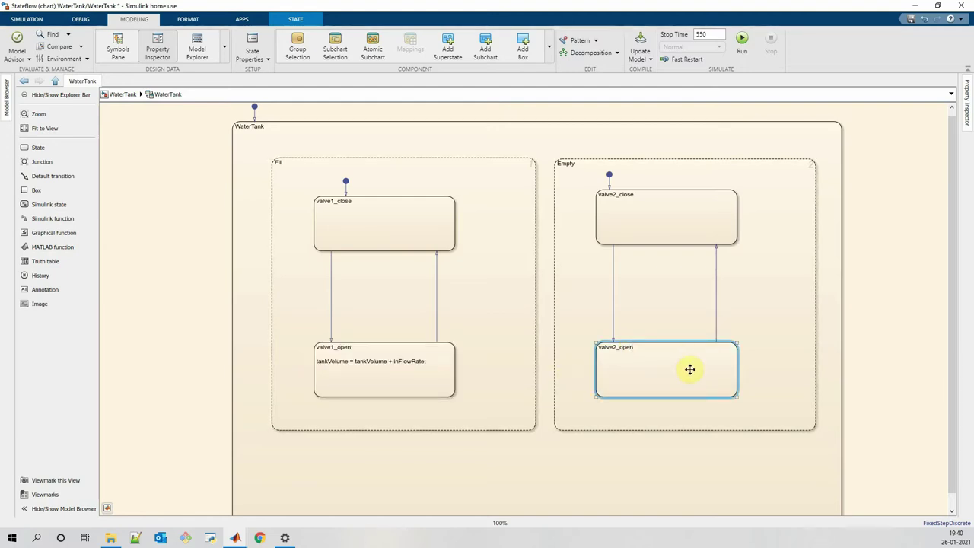
pyautogui.hotkey('ctrl', 'v')
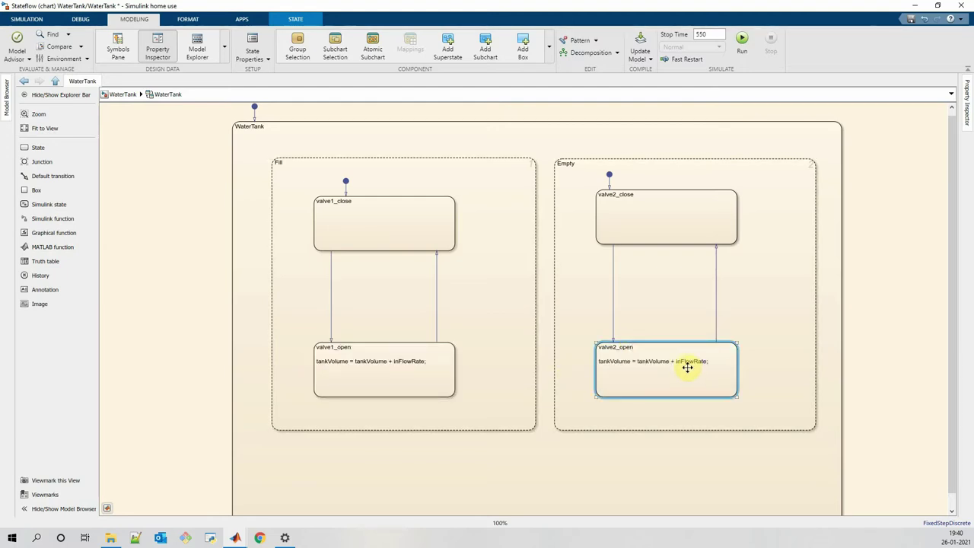
pyautogui.click(673, 361)
pyautogui.press('BackSpace')
pyautogui.write('-')
pyautogui.press('Right')
pyautogui.press('Delete')
pyautogui.press('Delete')
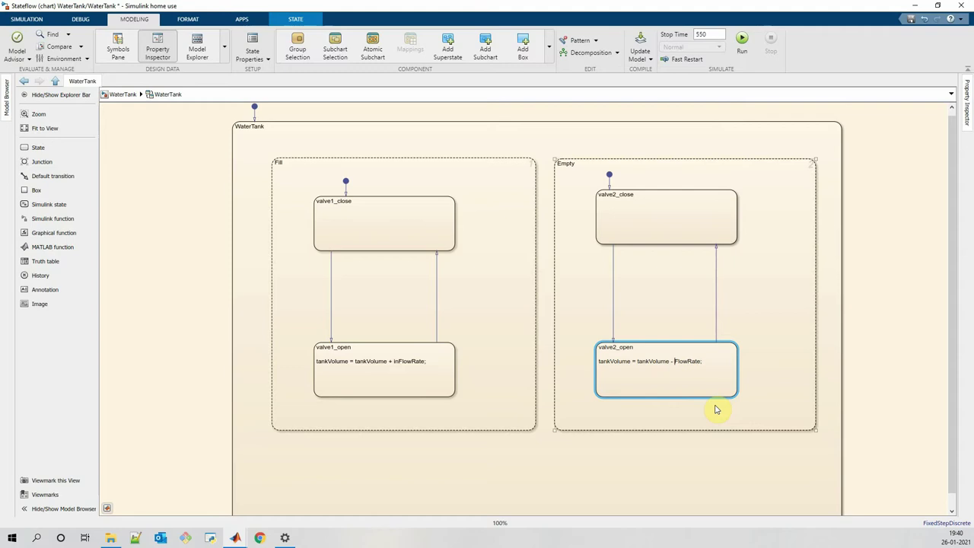
pyautogui.write('out')
pyautogui.click(612, 480)
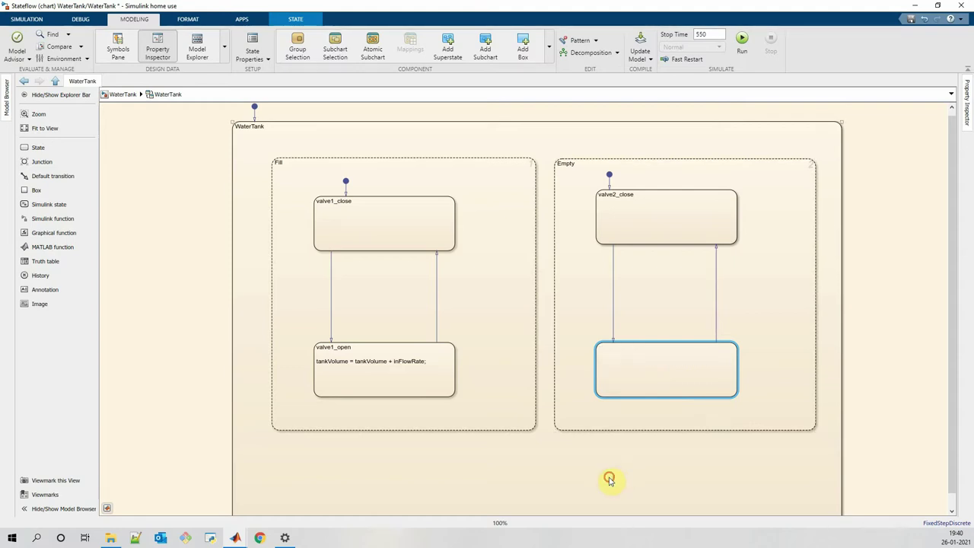
pyautogui.click(332, 286)
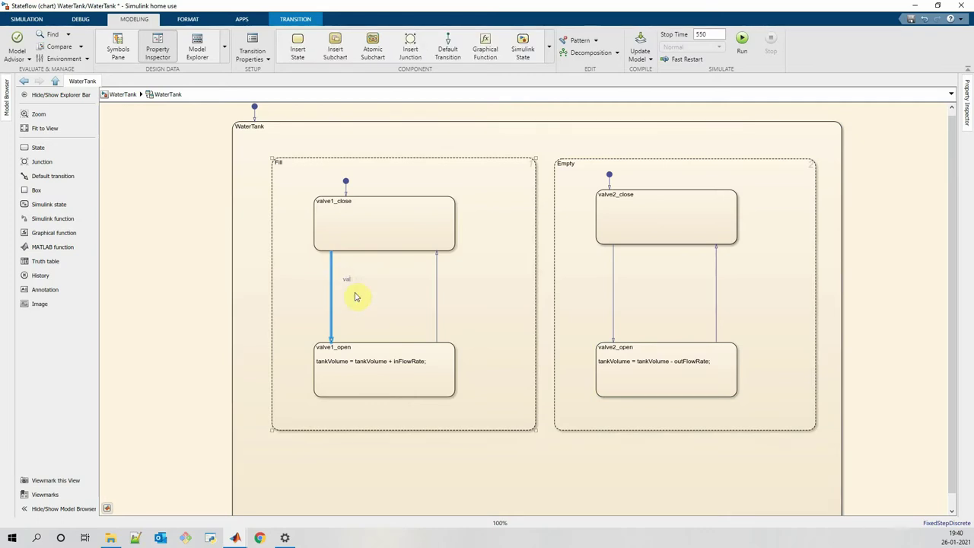
# Label the valve1_close to valve1_open transition [valve1 == 1] and move the label left.
pyautogui.write('valve12')
pyautogui.write('1]')
pyautogui.click(359, 303)
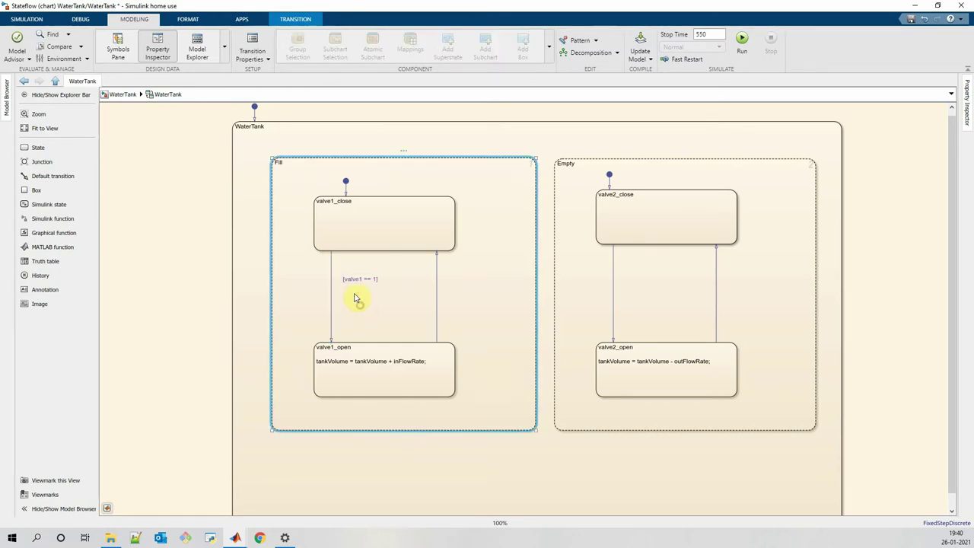
pyautogui.click(356, 279)
pyautogui.moveTo(356, 280); pyautogui.dragTo(301, 284)
# Guard the return transition with [valve1 == 0 || tankVolume == 100], wrapped onto two lines.
pyautogui.click(436, 279)
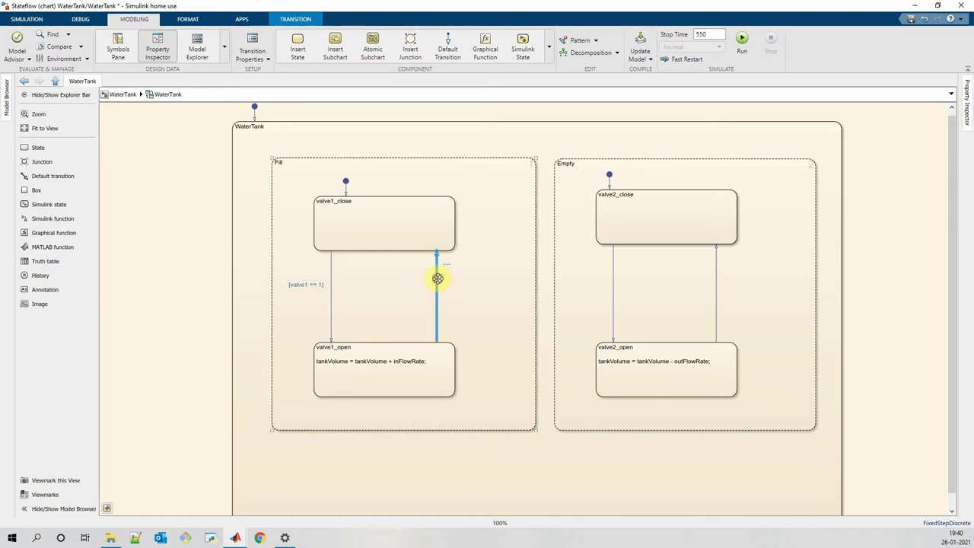
pyautogui.write('valve1 ==0] || tankVolume')
pyautogui.click(495, 271)
pyautogui.click(520, 272)
pyautogui.press('Return')
pyautogui.click(489, 271)
pyautogui.click(501, 330)
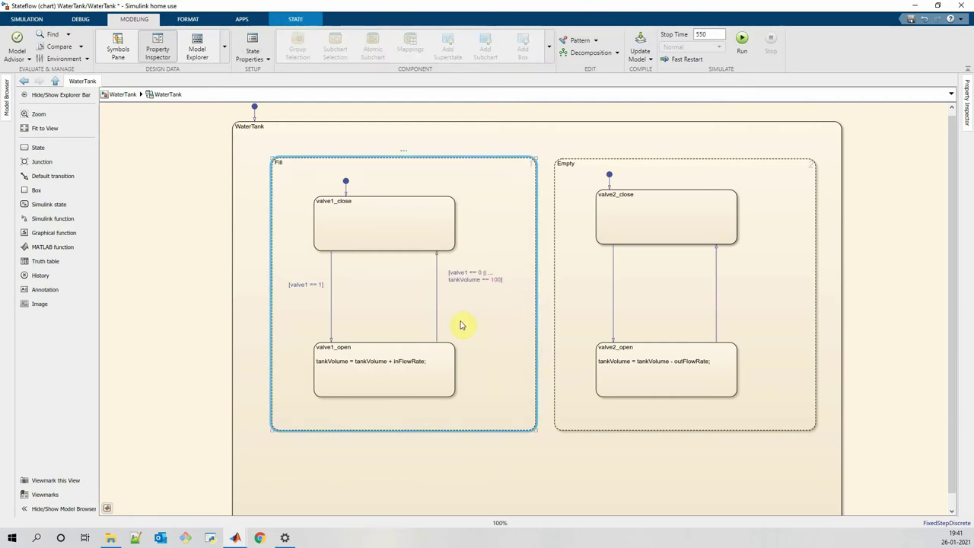
pyautogui.click(613, 272)
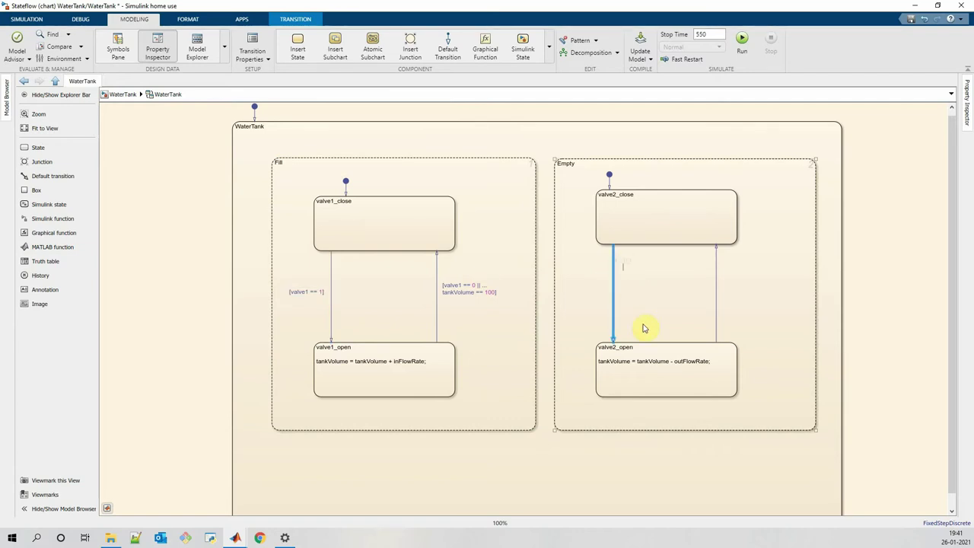
# Label the valve2_close to valve2_open transition [valve2 == 1] and move the label lower.
pyautogui.write('[valve2 == 1]')
pyautogui.click(649, 287)
pyautogui.moveTo(644, 267); pyautogui.dragTo(589, 290)
# Guard valve2's return with [valve2 == 0 || tankVolume <= 0] and change Fill's close limit to tankVolume >= 100.
pyautogui.click(715, 282)
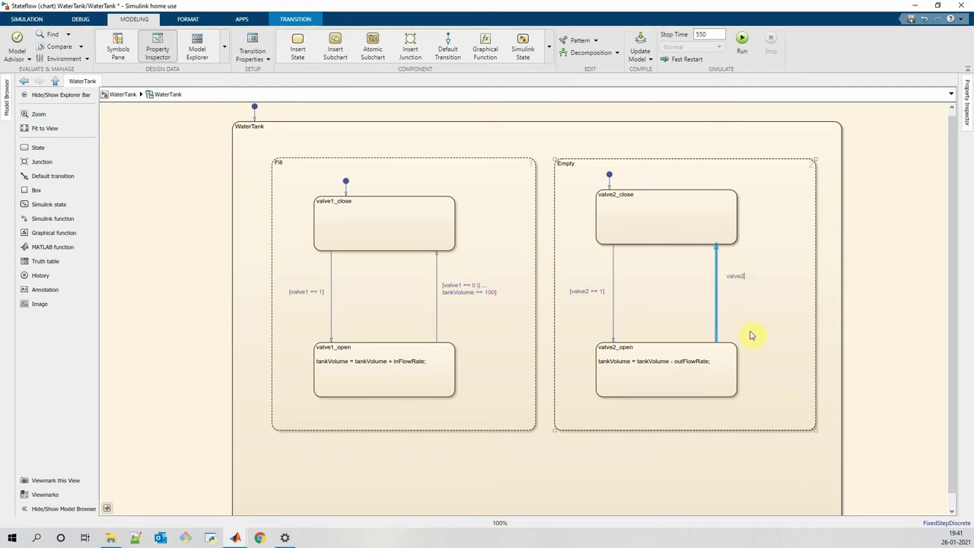
pyautogui.write('[valve2 == 0]]Volume <')
pyautogui.click(765, 276)
pyautogui.write('...')
pyautogui.press('Return')
pyautogui.click(478, 288)
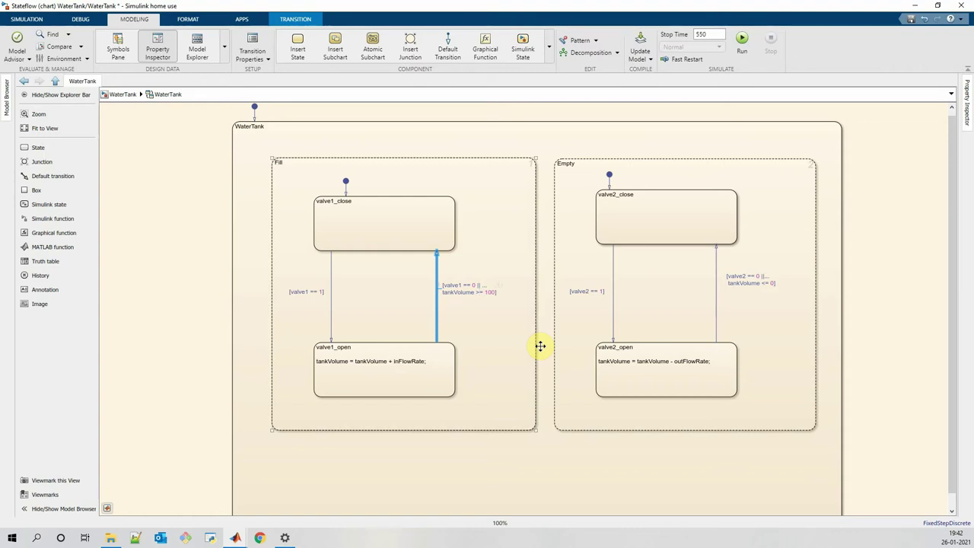
pyautogui.click(865, 304)
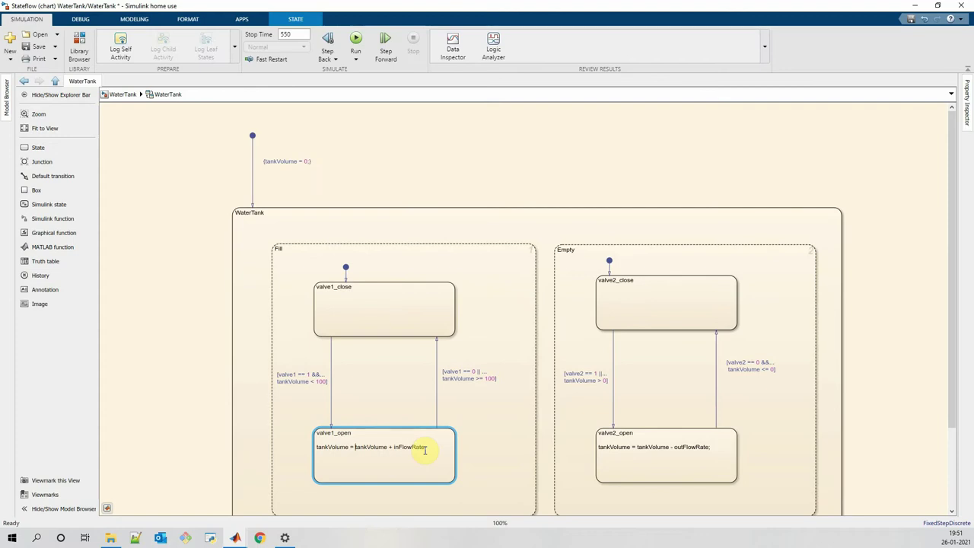
# Change the valve1_open update to tankVolume = min((tankVolume + inFlowRate),100);.
pyautogui.write('min(')
pyautogui.hotkey('ctrl', 'Left')
pyautogui.hotkey('ctrl', 'Left')
pyautogui.hotkey('ctrl', 'Left')
pyautogui.write('100)')
pyautogui.click(517, 474)
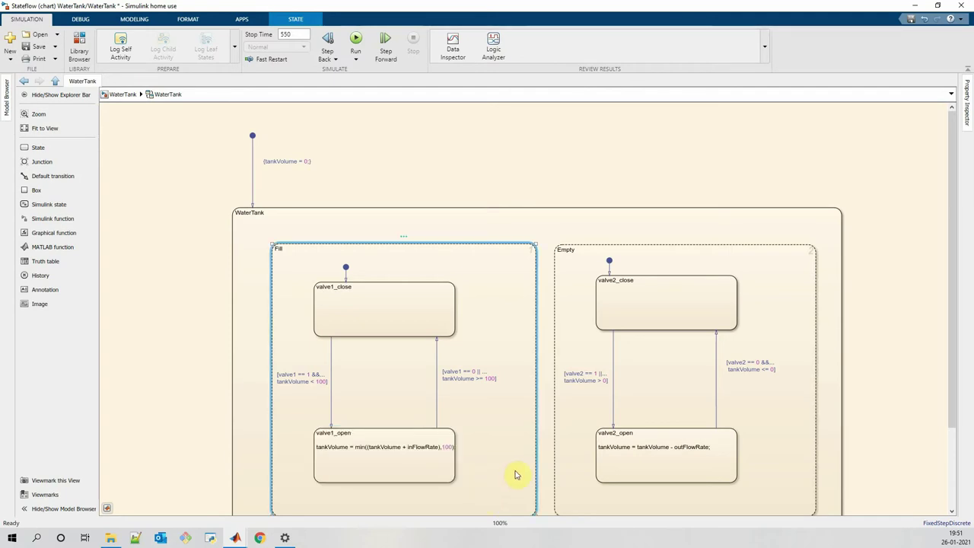
pyautogui.click(327, 380)
pyautogui.click(318, 374)
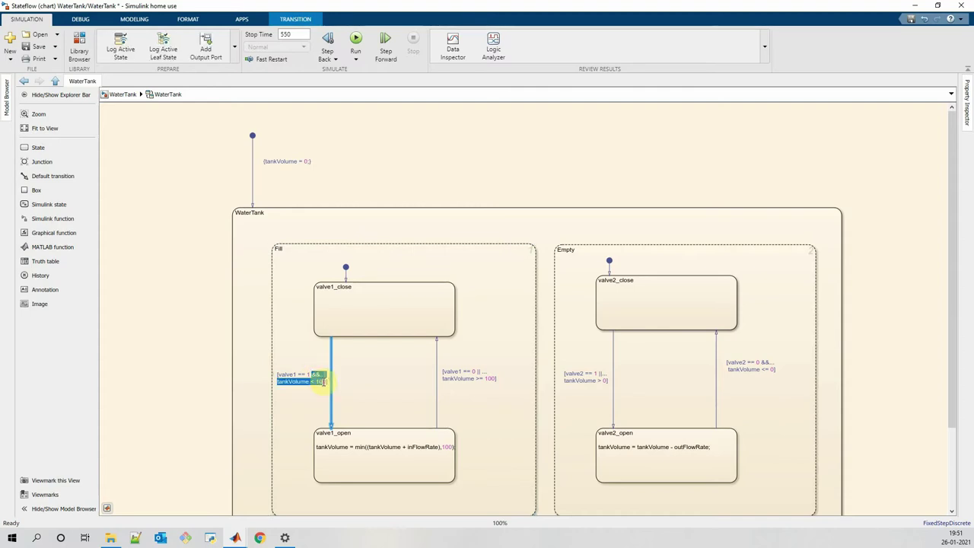
pyautogui.moveTo(318, 374); pyautogui.dragTo(331, 426)
pyautogui.click(200, 363)
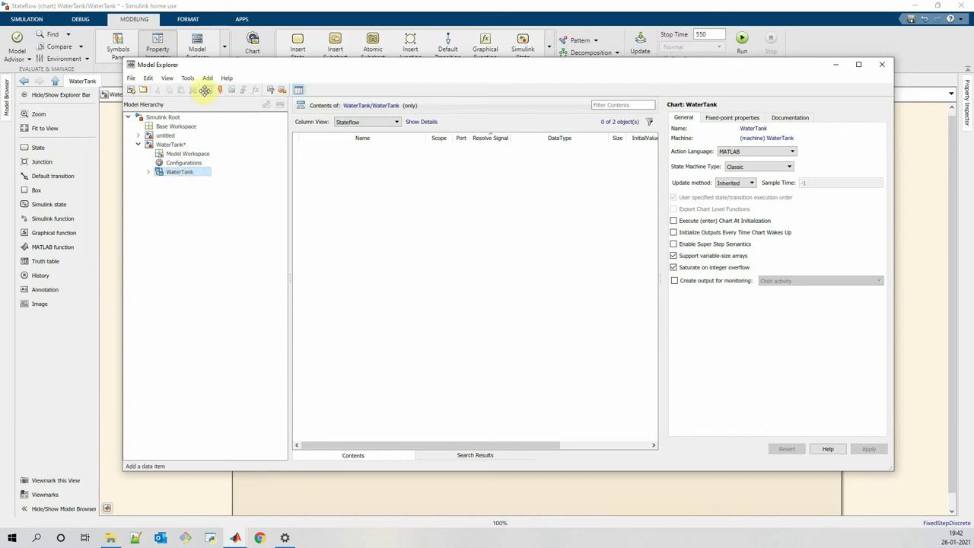
# Add chart data valve1 and valve2 with Scope Input, on ports 1 and 2.
pyautogui.click(204, 90)
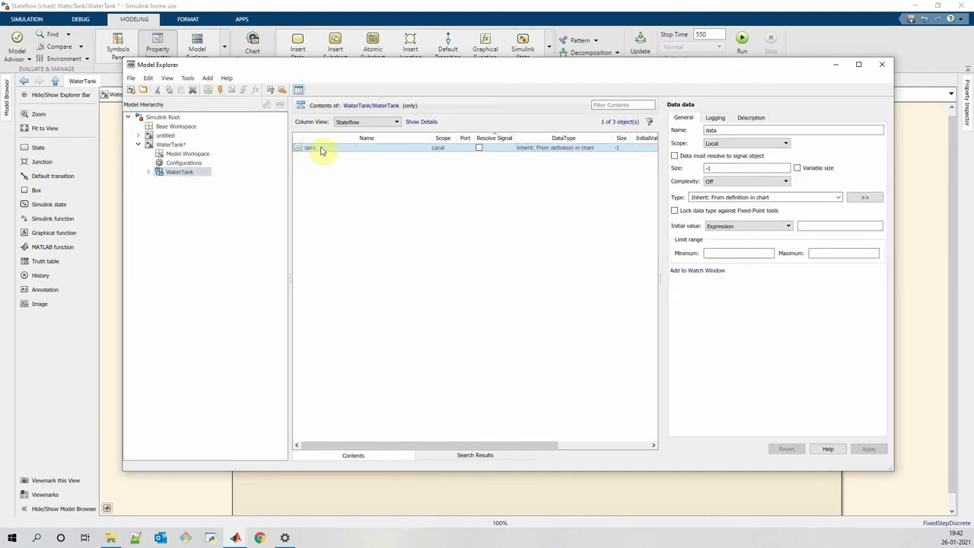
pyautogui.click(312, 148)
pyautogui.write('v')
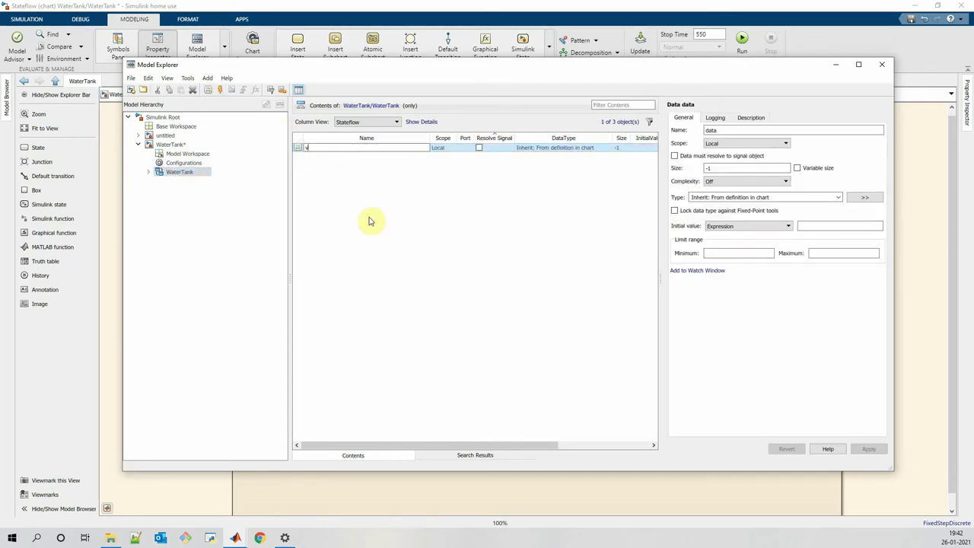
pyautogui.write('alve1')
pyautogui.click(391, 206)
pyautogui.click(447, 149)
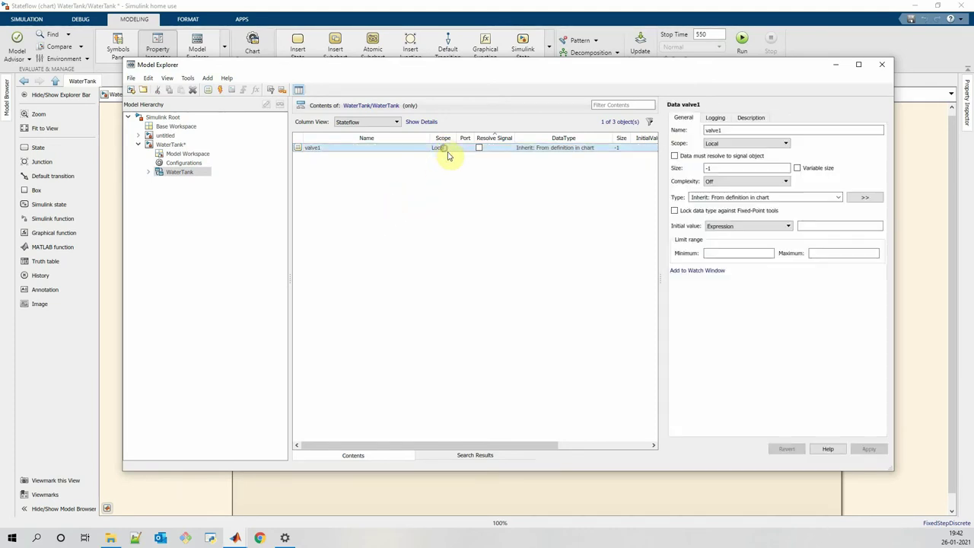
pyautogui.click(449, 149)
pyautogui.click(439, 175)
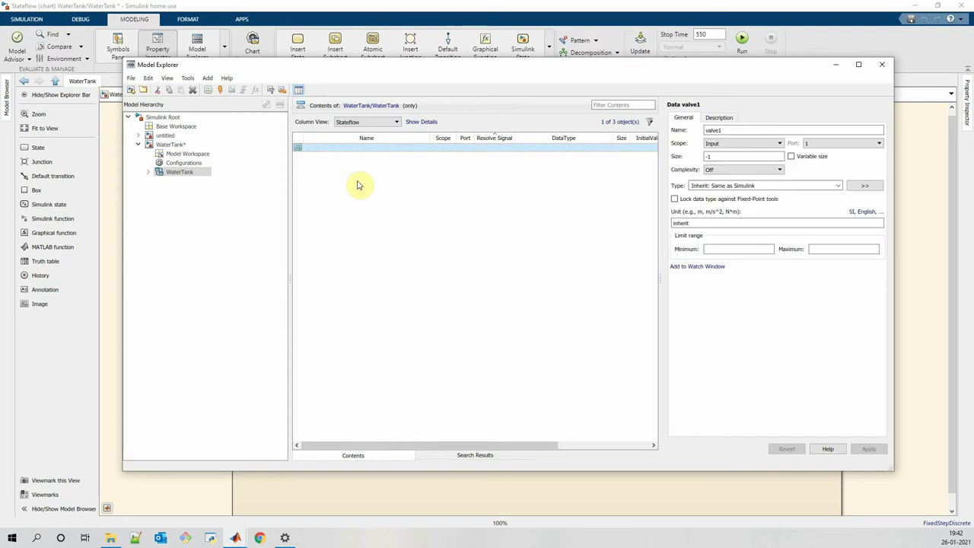
pyautogui.click(209, 89)
pyautogui.click(313, 147)
pyautogui.write('val')
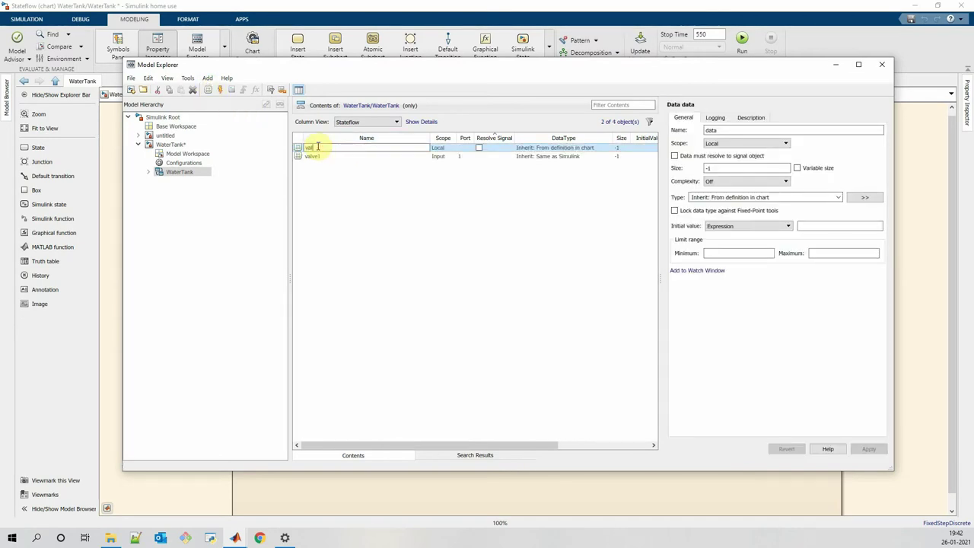
pyautogui.write('ve2')
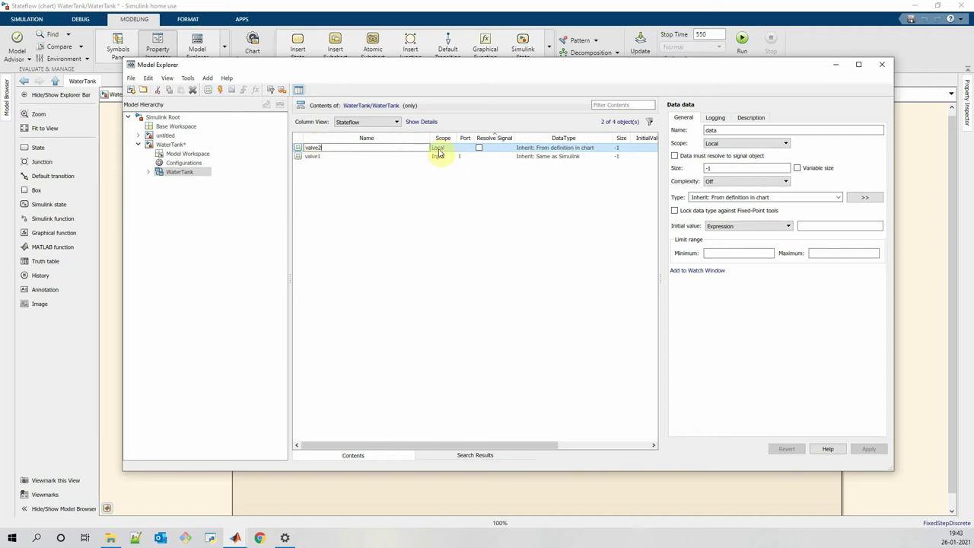
pyautogui.click(437, 147)
pyautogui.click(441, 169)
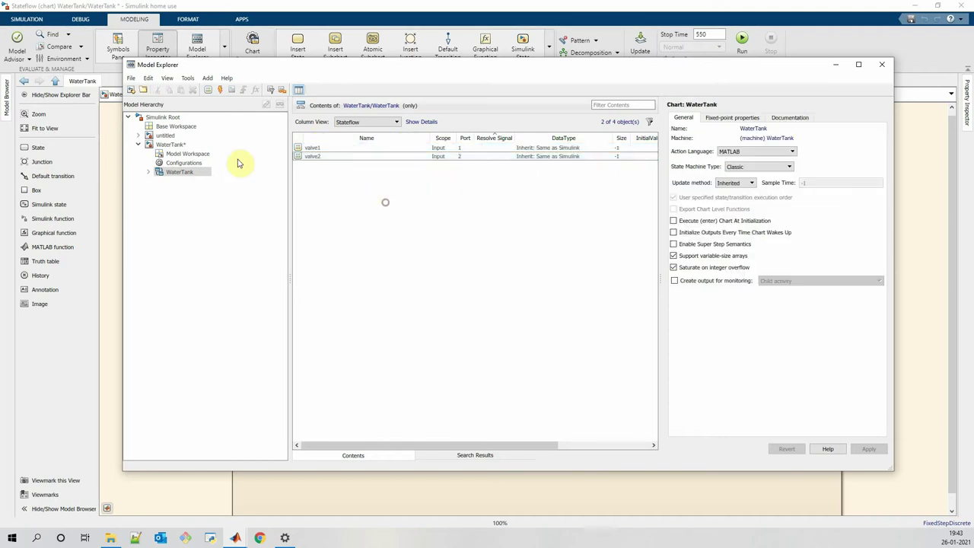
# Add tankVolume as a chart output on port 1.
pyautogui.click(209, 90)
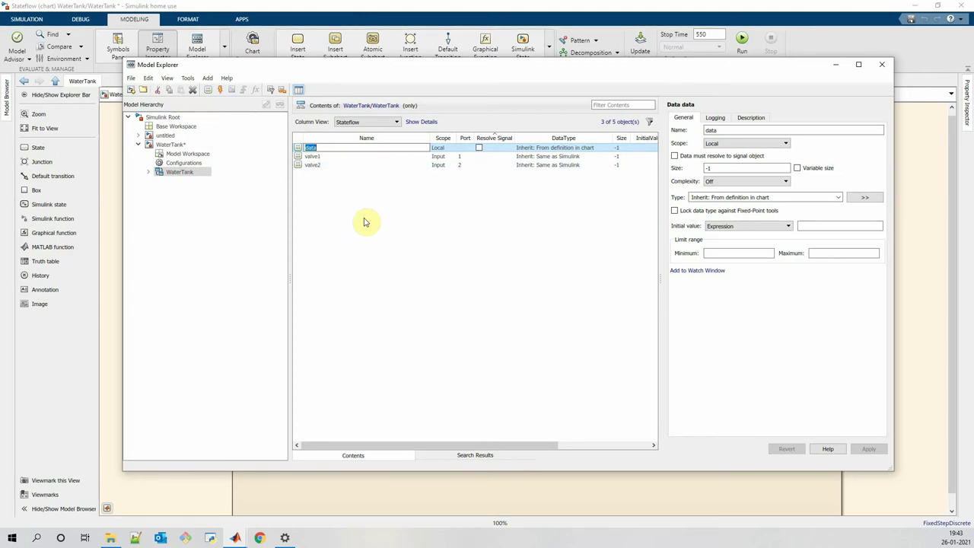
pyautogui.write('tankVolume')
pyautogui.click(420, 226)
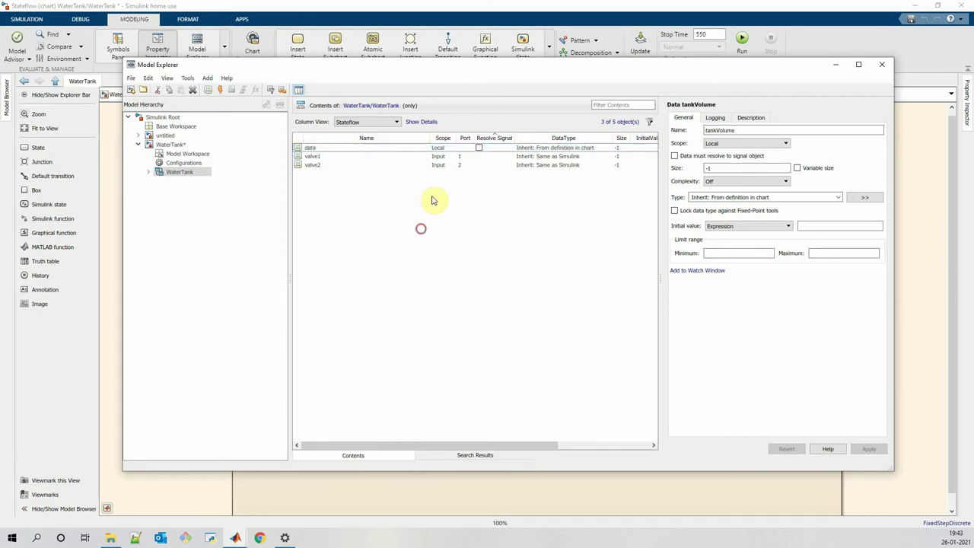
pyautogui.click(442, 147)
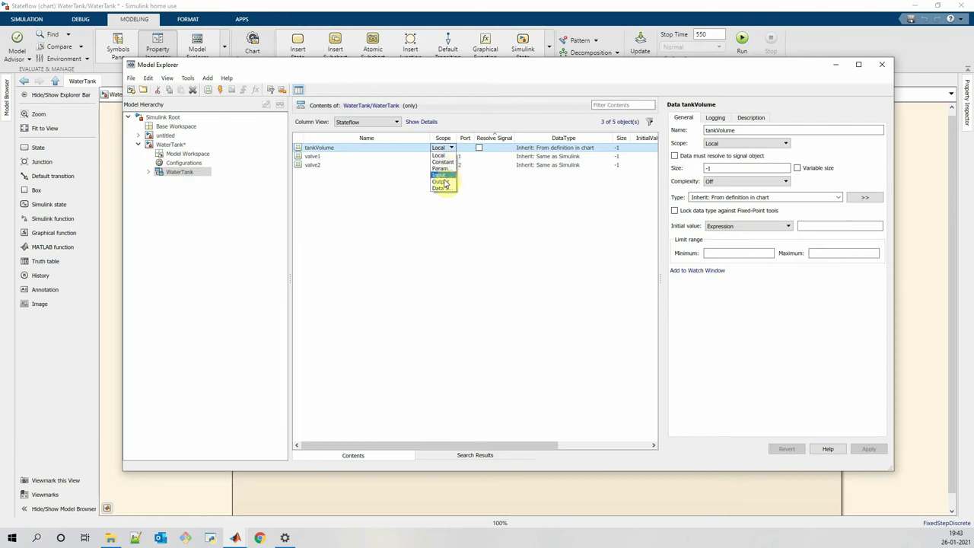
pyautogui.click(442, 181)
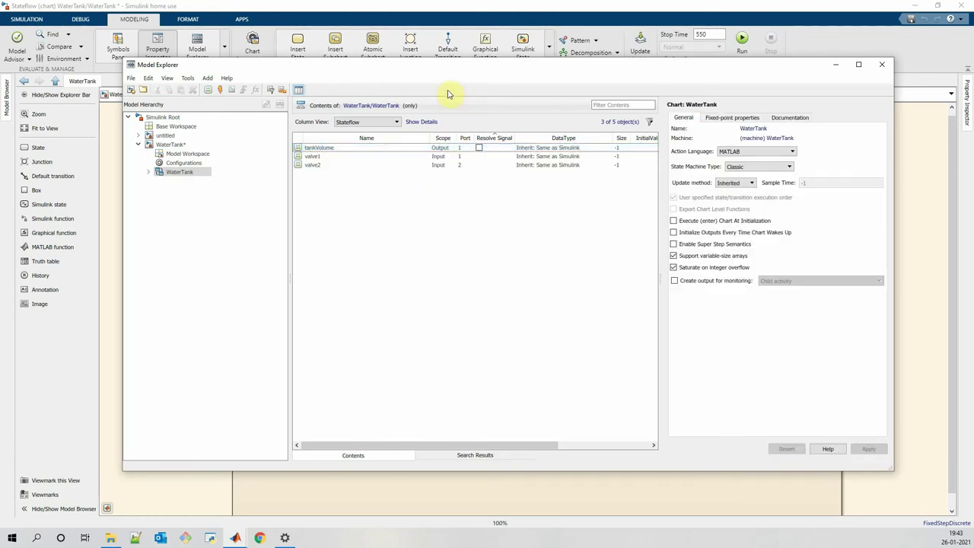
# Add inFlowRate as a chart input on port 3.
pyautogui.moveTo(448, 72); pyautogui.dragTo(450, 379)
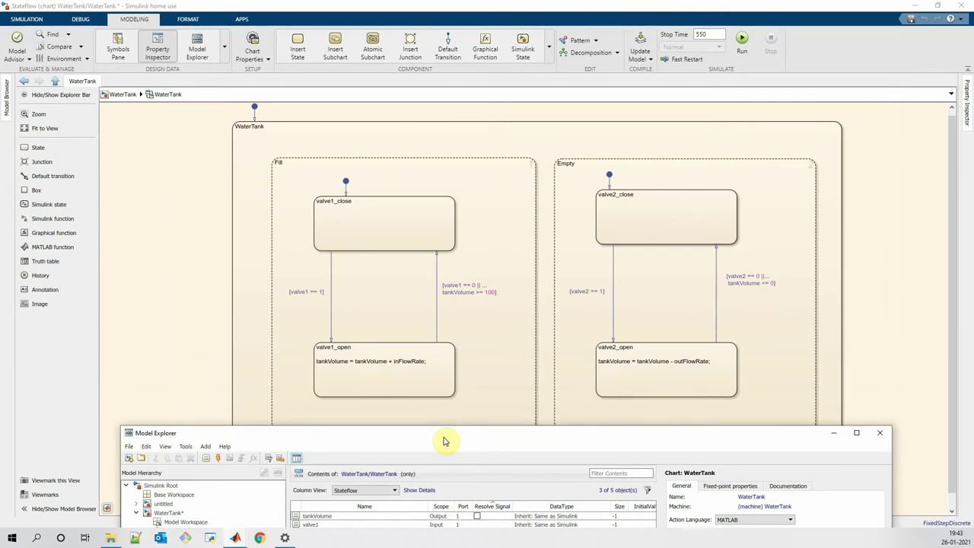
pyautogui.moveTo(445, 442); pyautogui.dragTo(454, 79)
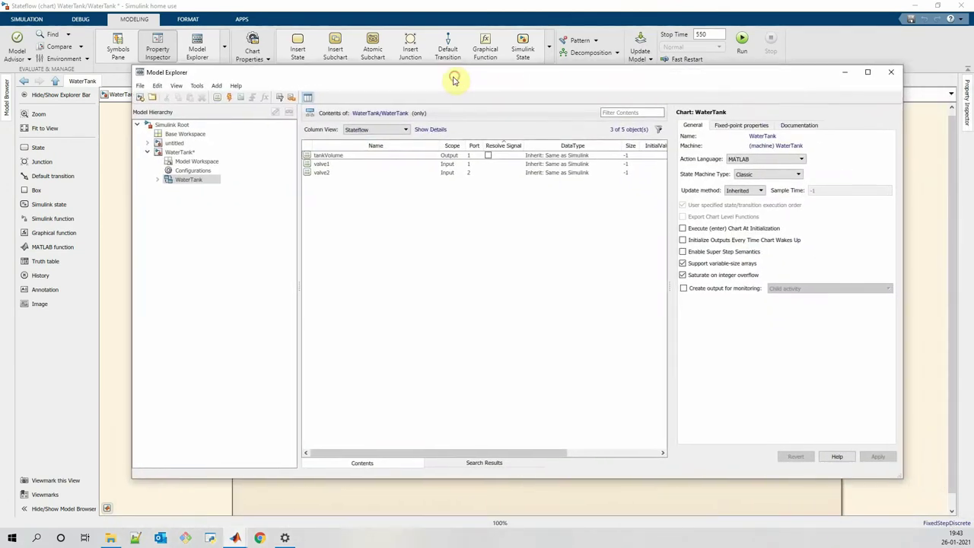
pyautogui.click(217, 97)
pyautogui.click(342, 166)
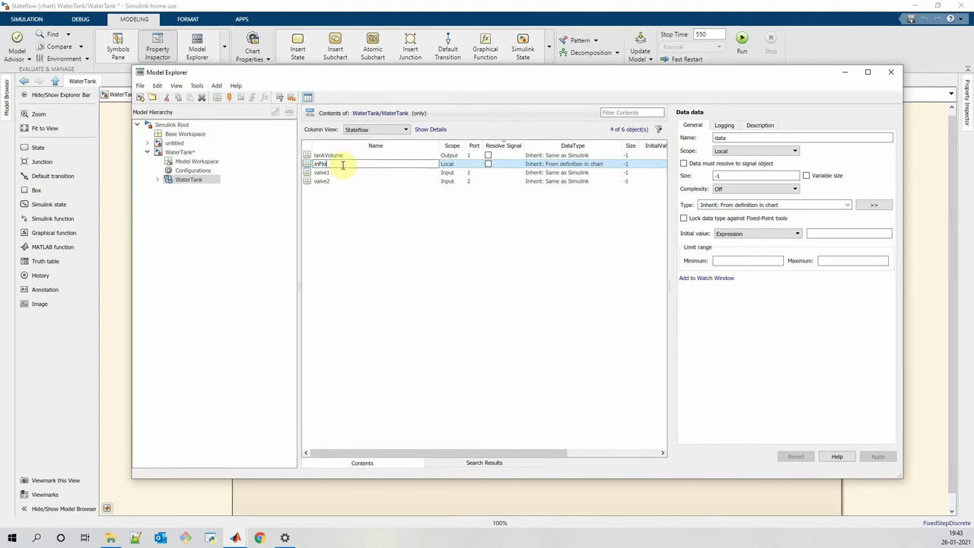
pyautogui.write('inFlowRate')
pyautogui.click(400, 226)
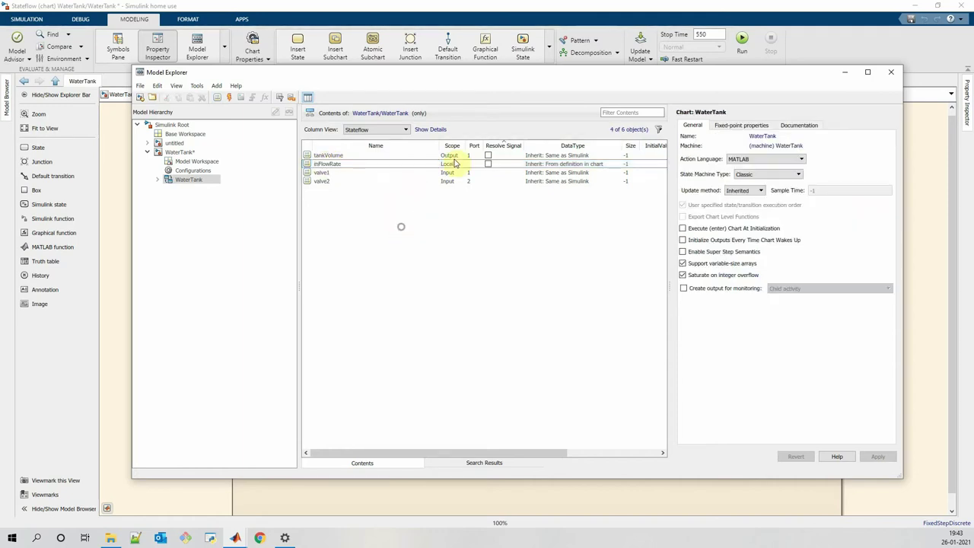
pyautogui.click(451, 166)
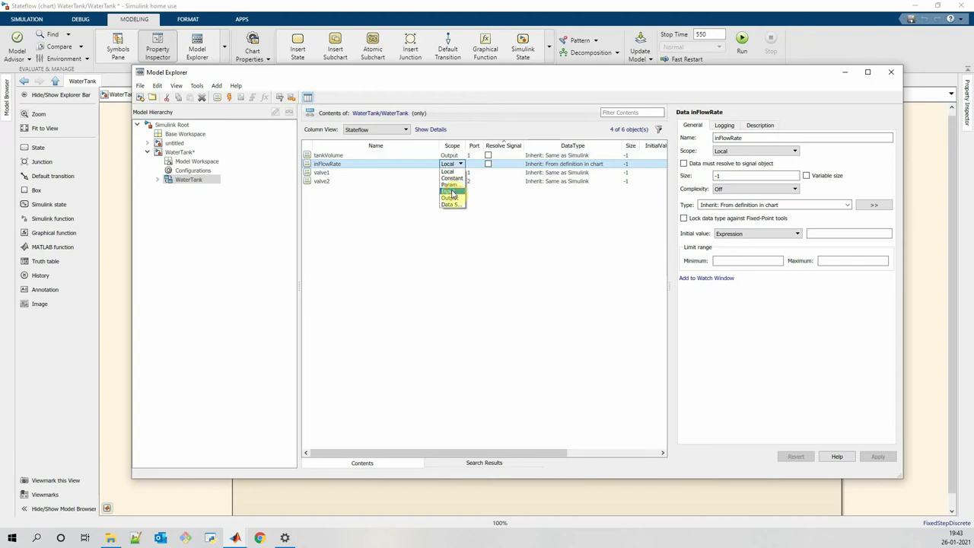
pyautogui.click(449, 191)
pyautogui.click(367, 263)
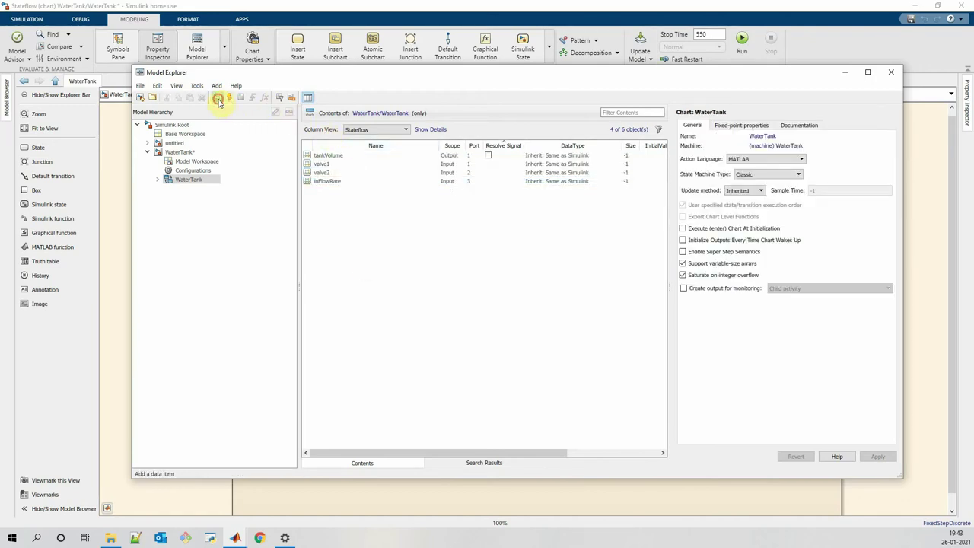
# Add outFlowRate as a chart input on port 4.
pyautogui.click(217, 97)
pyautogui.click(328, 159)
pyautogui.click(329, 164)
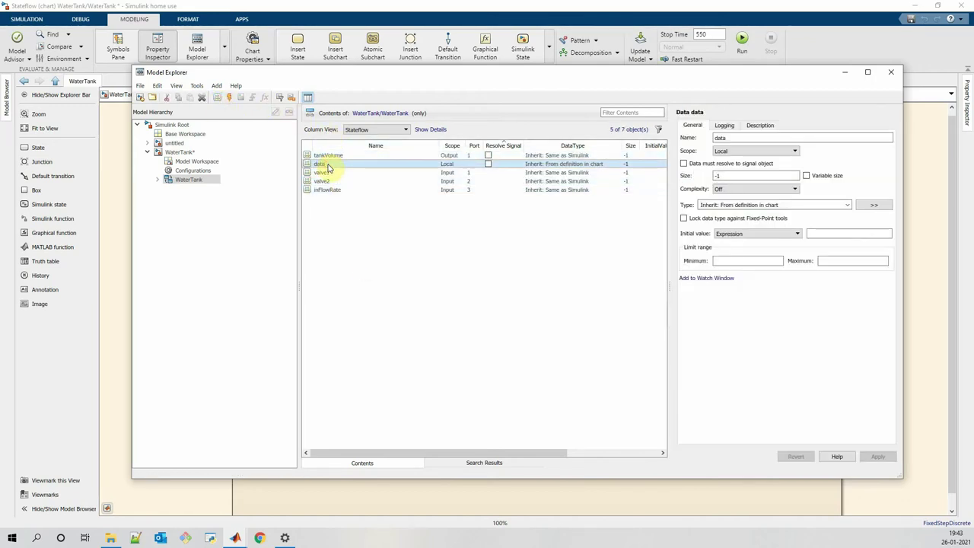
pyautogui.click(326, 165)
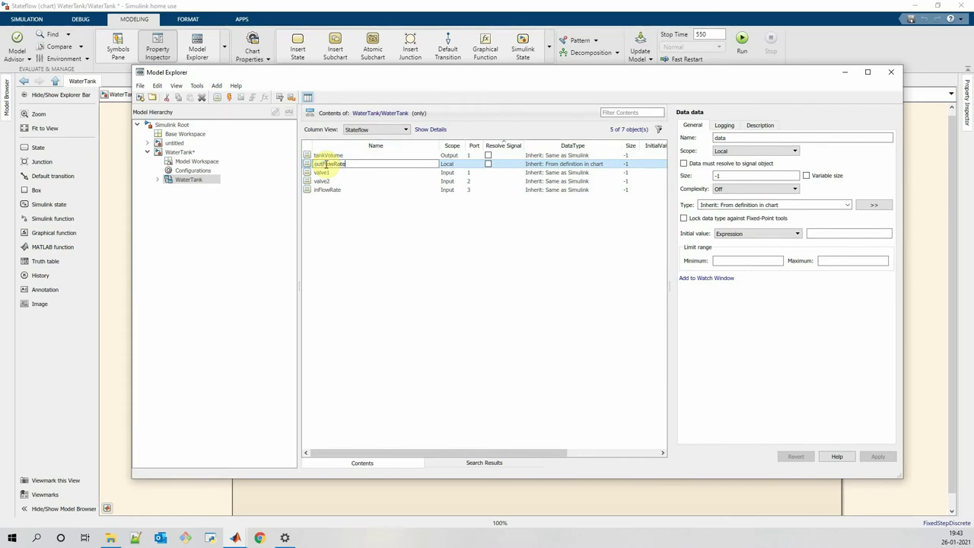
pyautogui.click(394, 282)
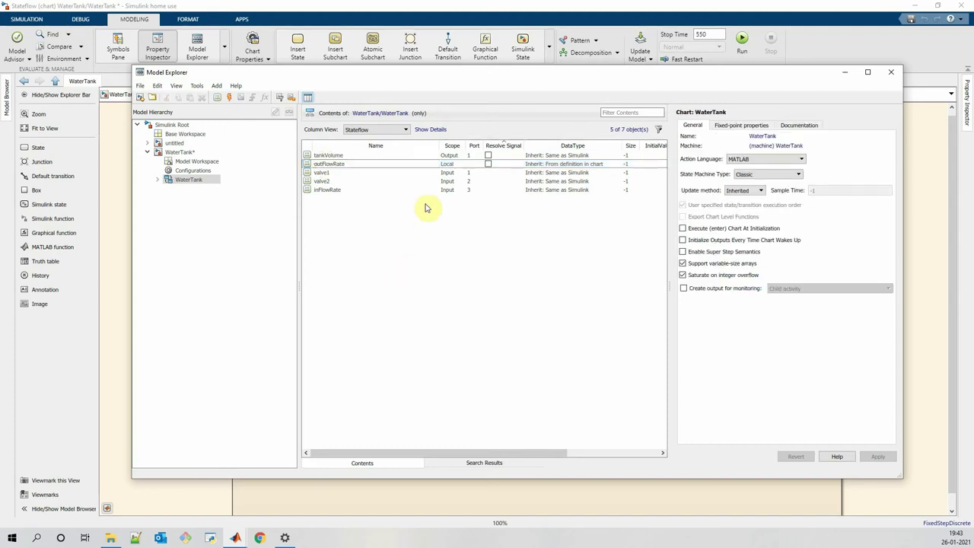
pyautogui.doubleClick(449, 170)
pyautogui.click(451, 192)
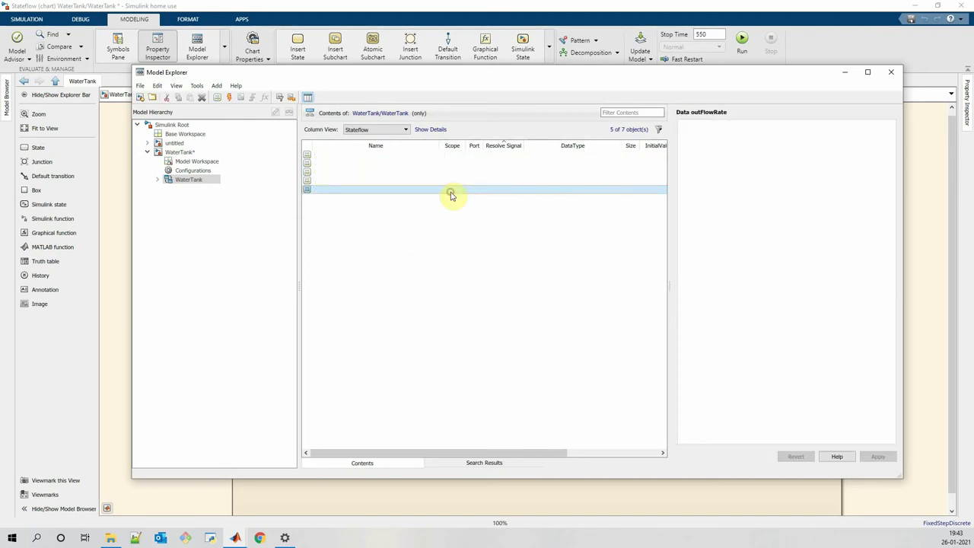
pyautogui.click(493, 283)
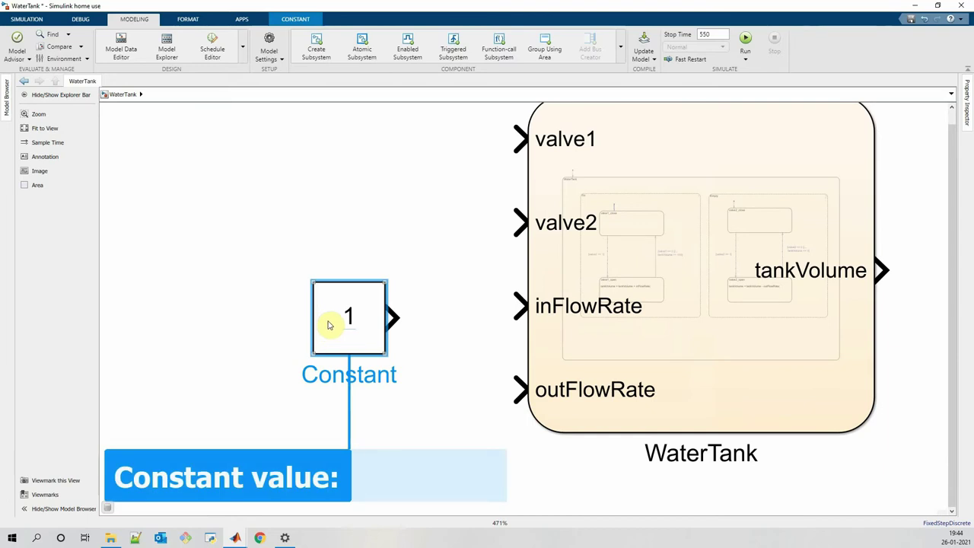
# Enlarge the WaterTank chart block and fit the whole diagram in view.
pyautogui.click(759, 324)
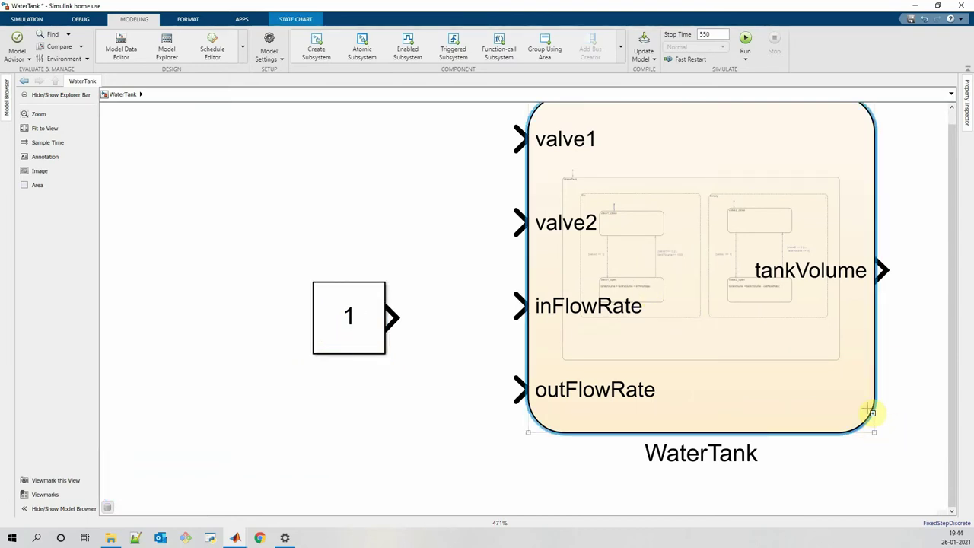
pyautogui.moveTo(877, 432); pyautogui.dragTo(752, 426)
pyautogui.press('space')
# Wire the Constant block to outFlowRate and a copy, Constant1, to inFlowRate.
pyautogui.click(278, 267)
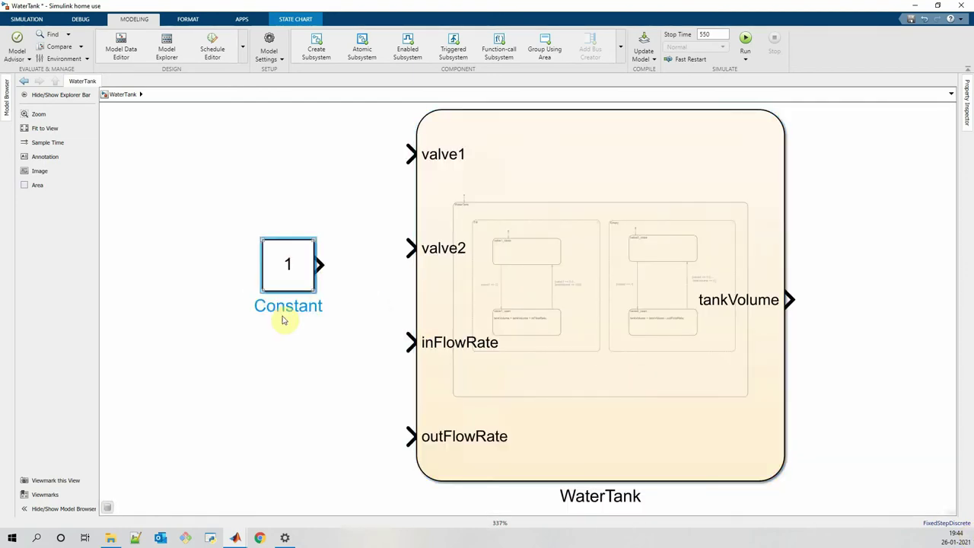
pyautogui.moveTo(277, 267); pyautogui.dragTo(272, 341)
pyautogui.click(364, 439)
pyautogui.click(269, 435)
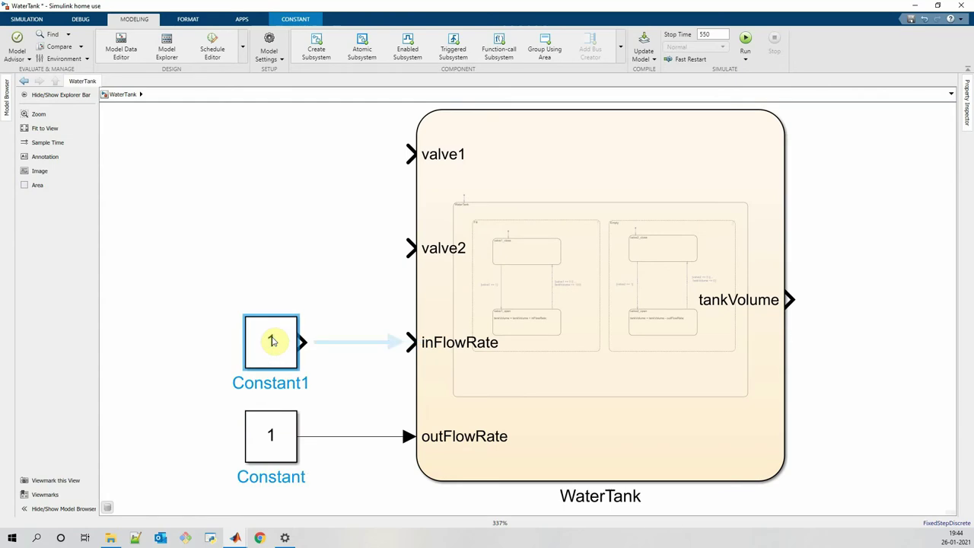
pyautogui.click(348, 342)
# Set the lower Constant block, feeding outFlowRate, to 0.5.
pyautogui.click(278, 443)
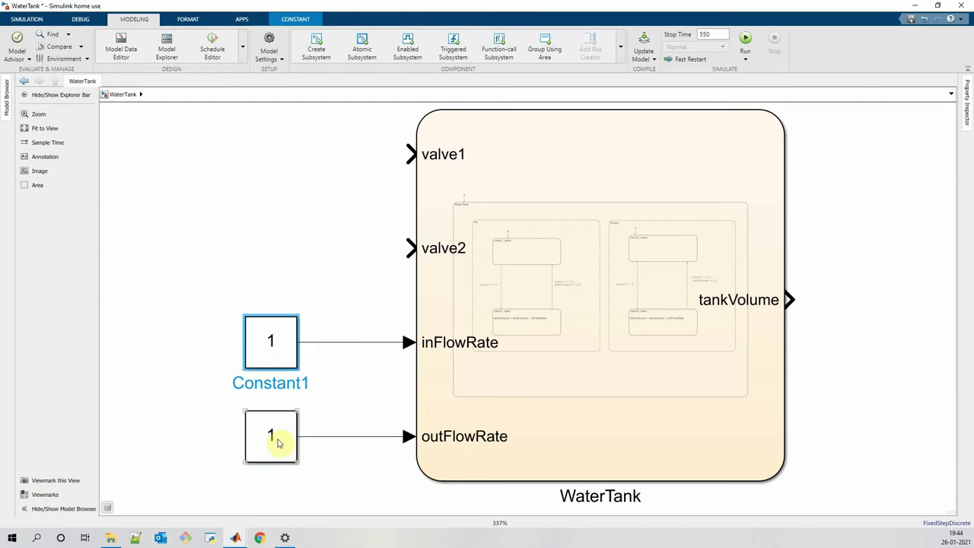
pyautogui.doubleClick(278, 443)
pyautogui.write('0.5')
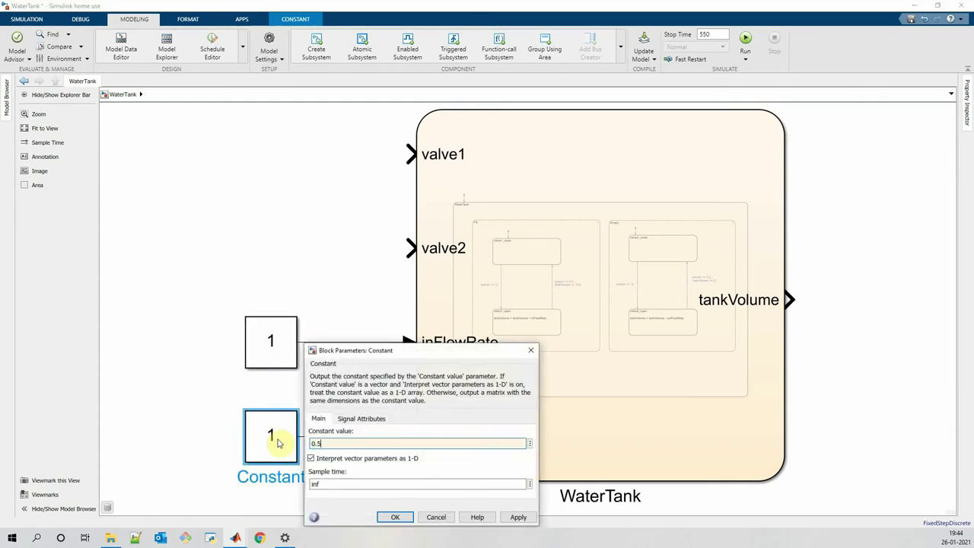
pyautogui.click(395, 517)
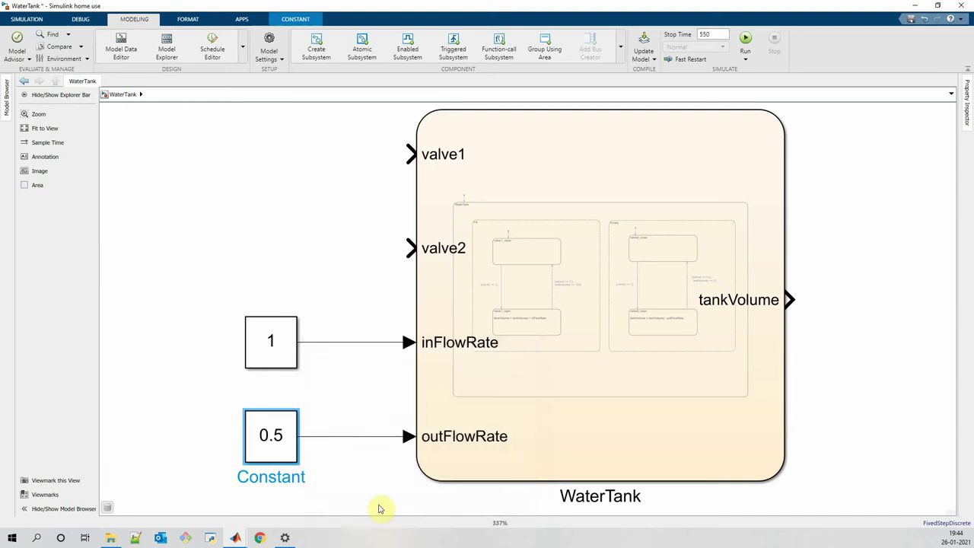
pyautogui.click(282, 220)
# Add a Constant 0 block, then wire Constant 1 into valve1 and Constant 0 into valve2.
pyautogui.moveTo(272, 335); pyautogui.dragTo(273, 262)
pyautogui.doubleClick(272, 262)
pyautogui.write('0')
pyautogui.press('Return')
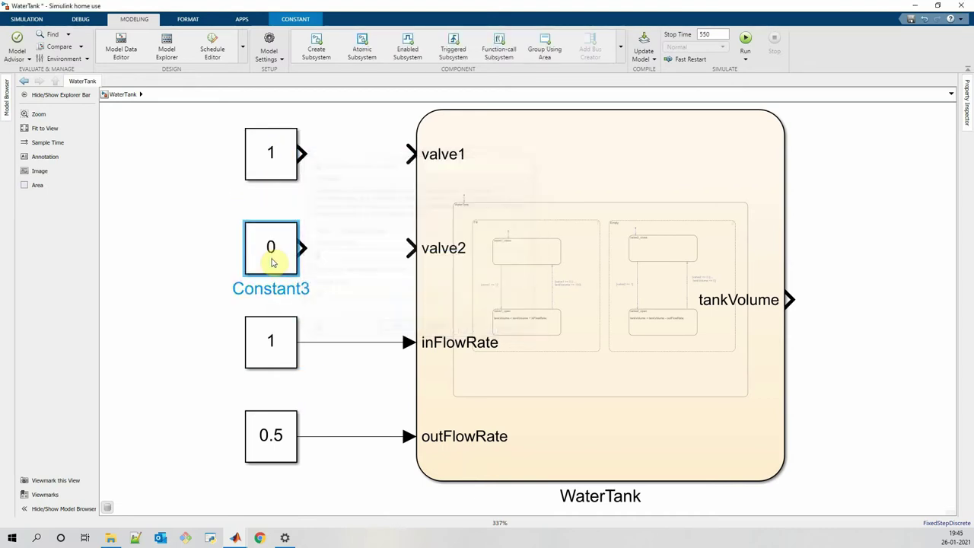
pyautogui.moveTo(302, 153); pyautogui.dragTo(411, 153)
pyautogui.moveTo(305, 247); pyautogui.dragTo(412, 247)
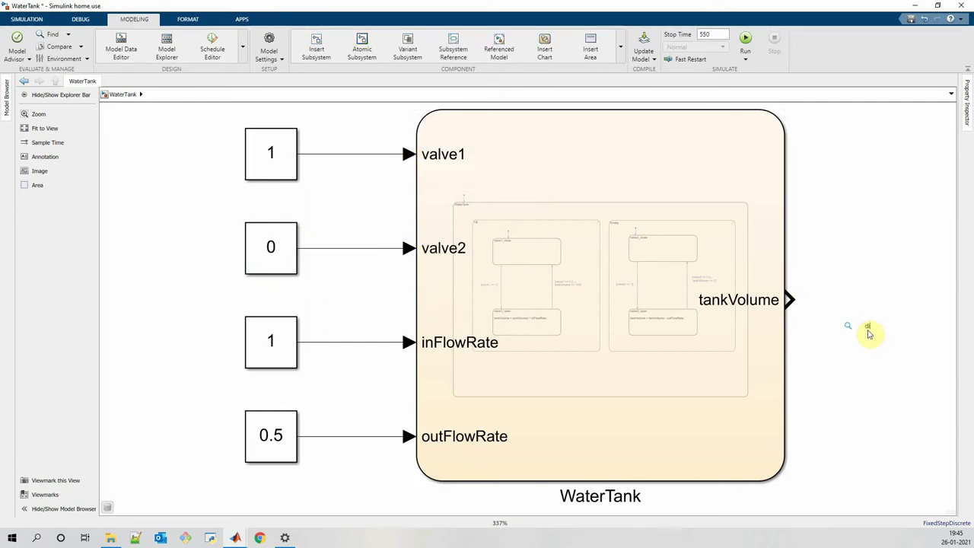
# Insert a Scope block and connect the tankVolume output to it.
pyautogui.write('spl')
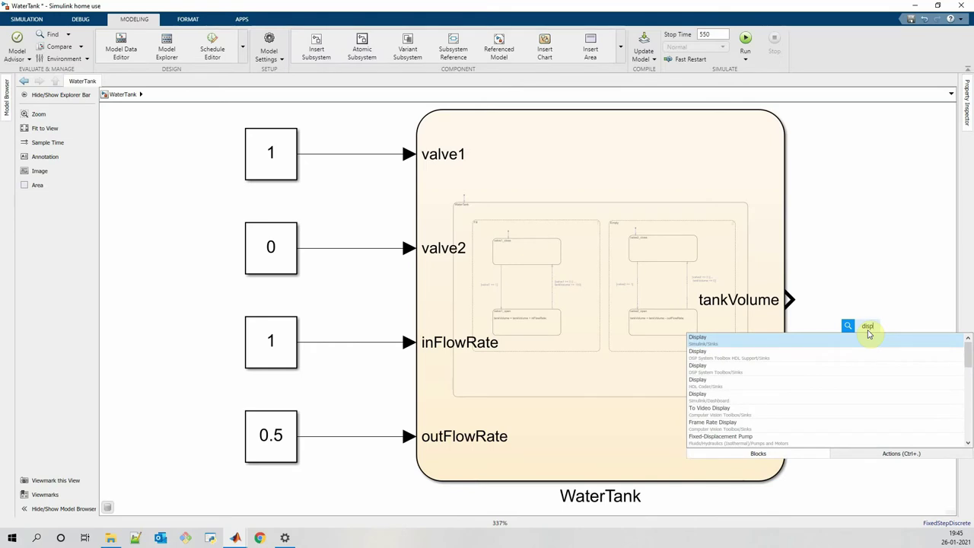
pyautogui.press('BackSpace')
pyautogui.press('BackSpace')
pyautogui.press('BackSpace')
pyautogui.press('BackSpace')
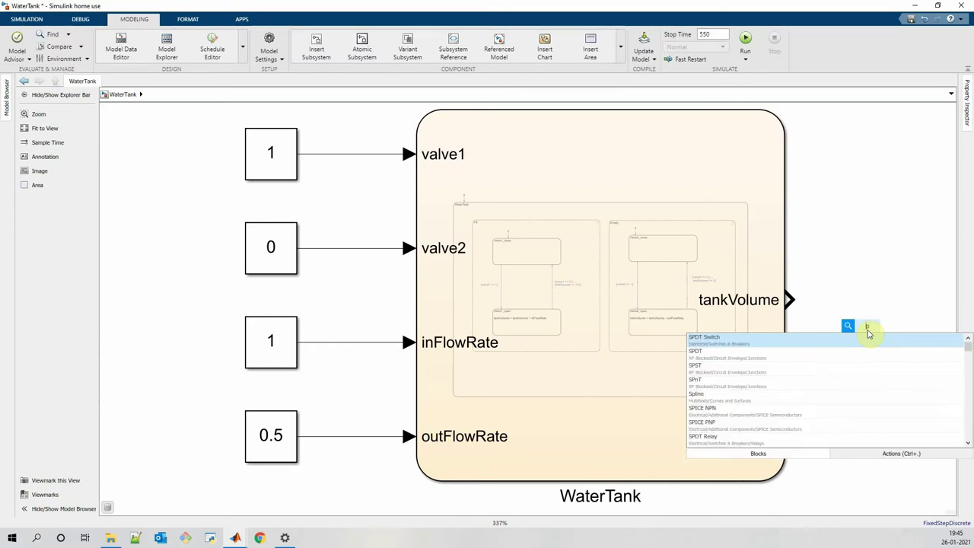
pyautogui.write('scope')
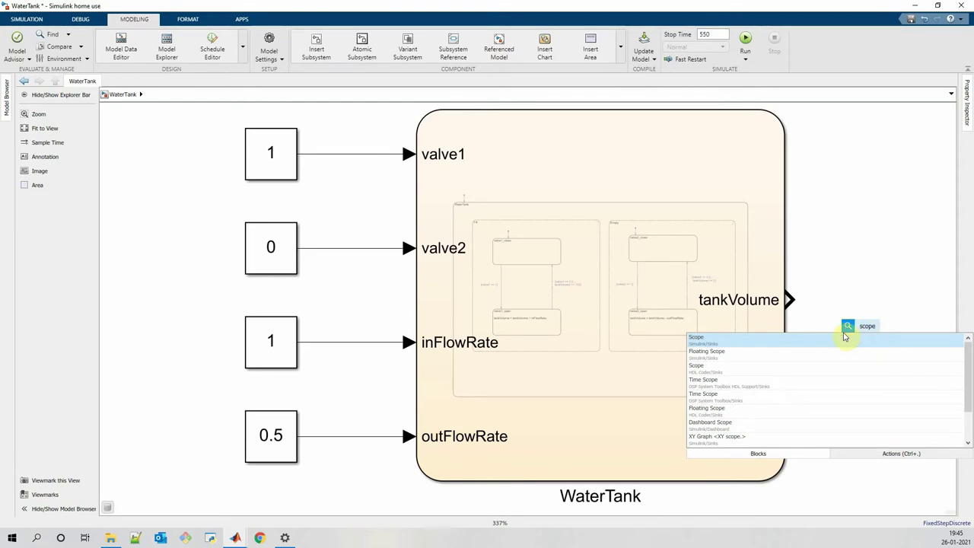
pyautogui.click(843, 341)
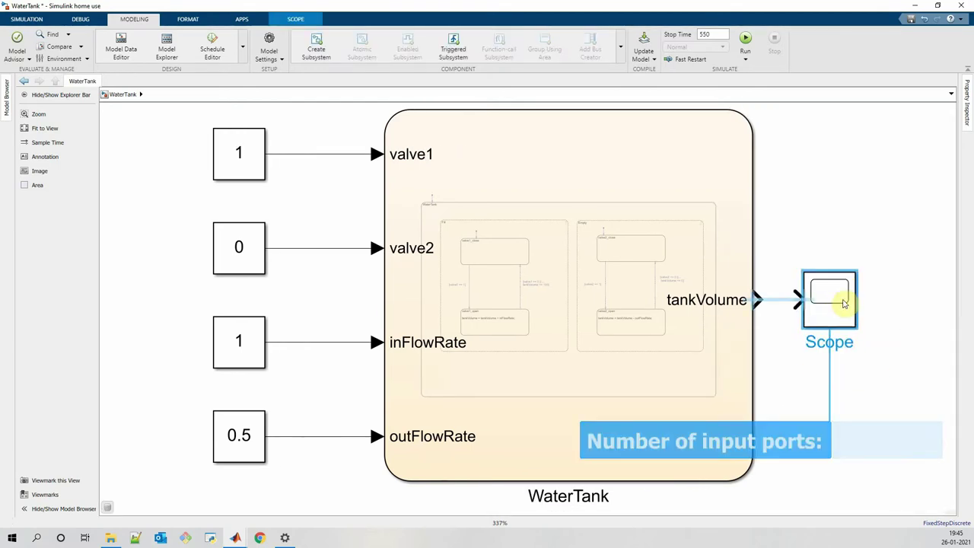
pyautogui.click(800, 304)
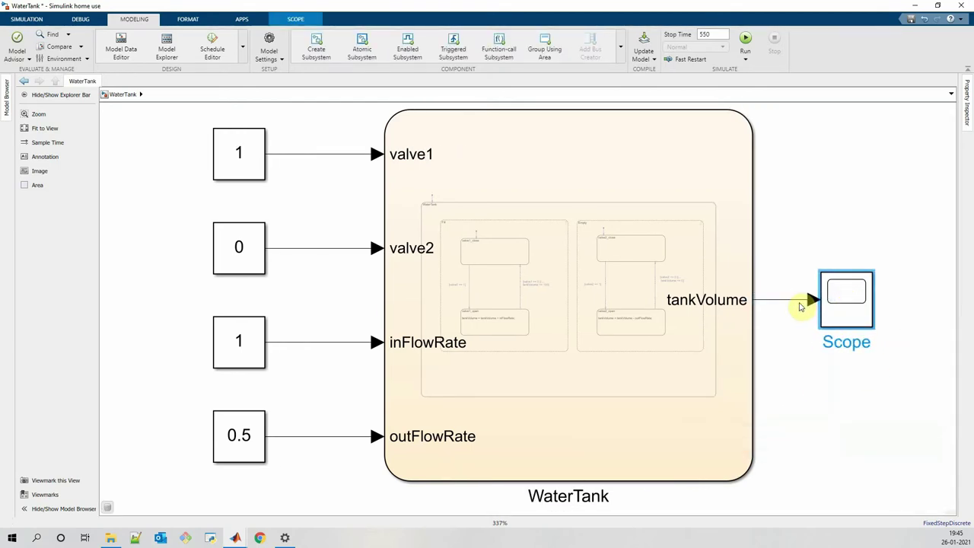
pyautogui.click(817, 393)
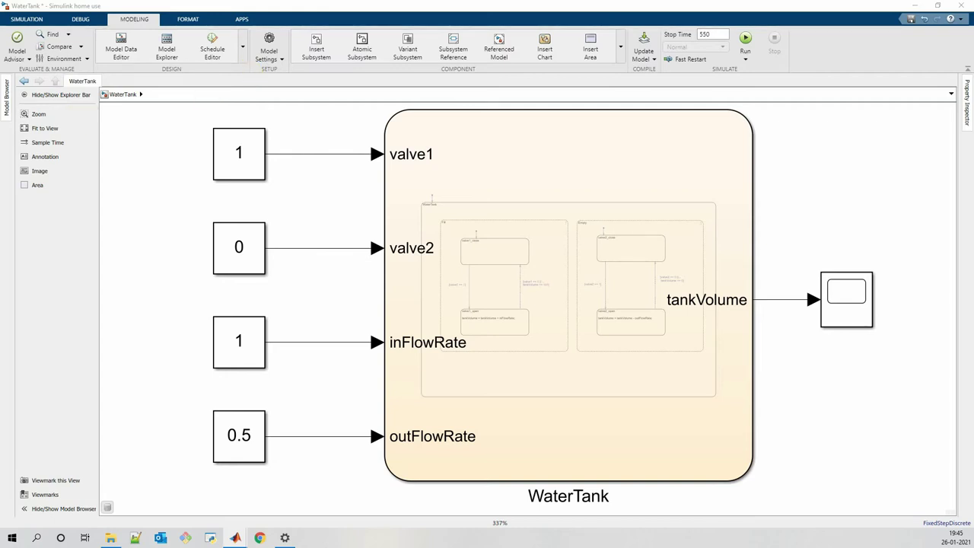
# Confirm the 550 stop time in Configuration Parameters and close the dialog.
pyautogui.hotkey('ctrl', 'e')
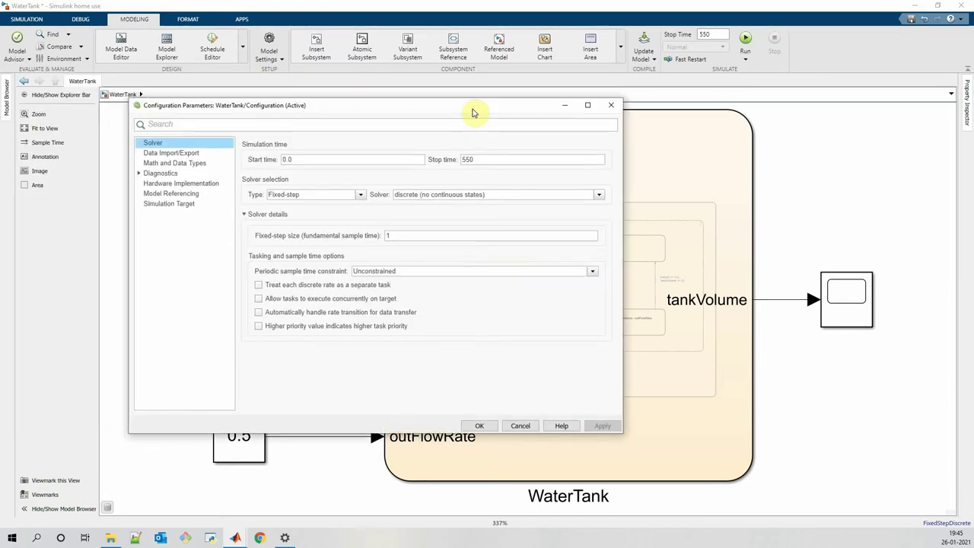
pyautogui.doubleClick(482, 162)
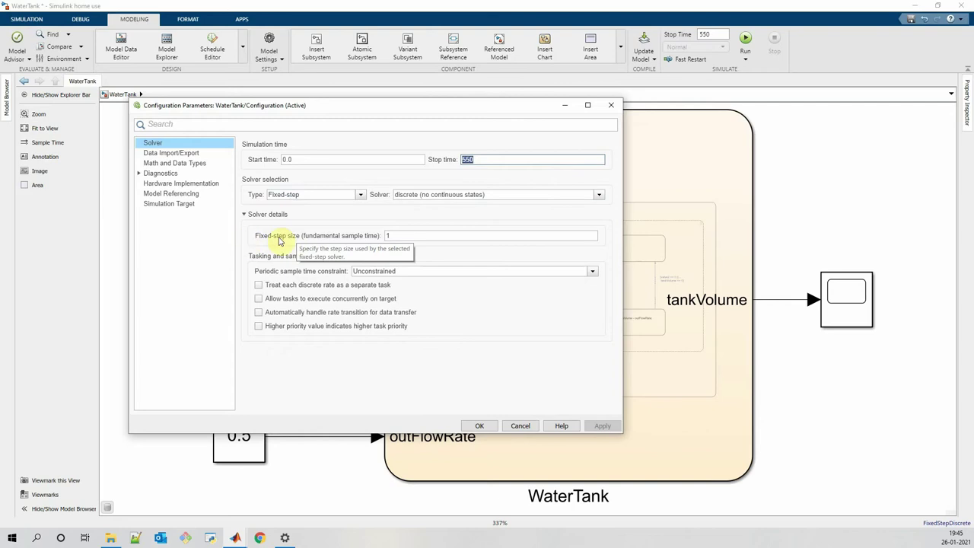
pyautogui.click(481, 426)
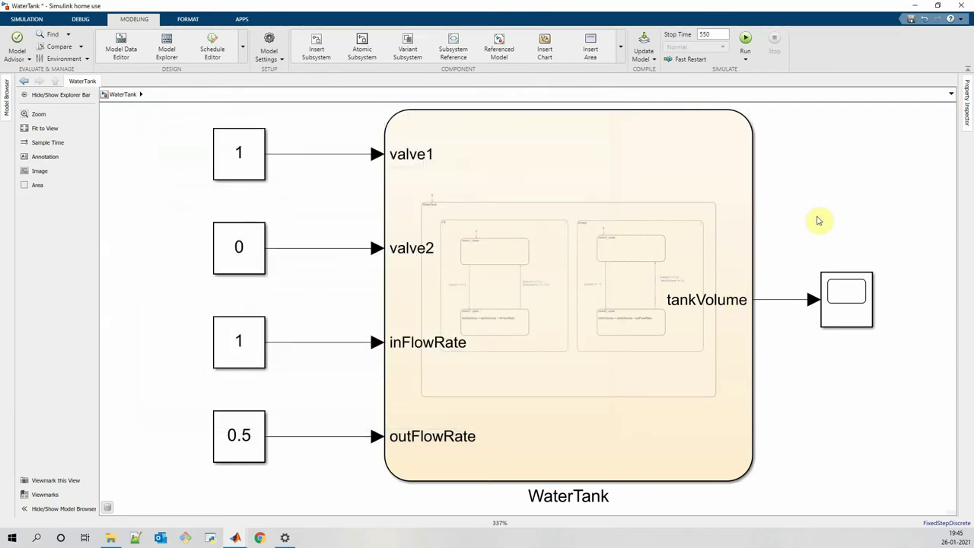
pyautogui.click(29, 19)
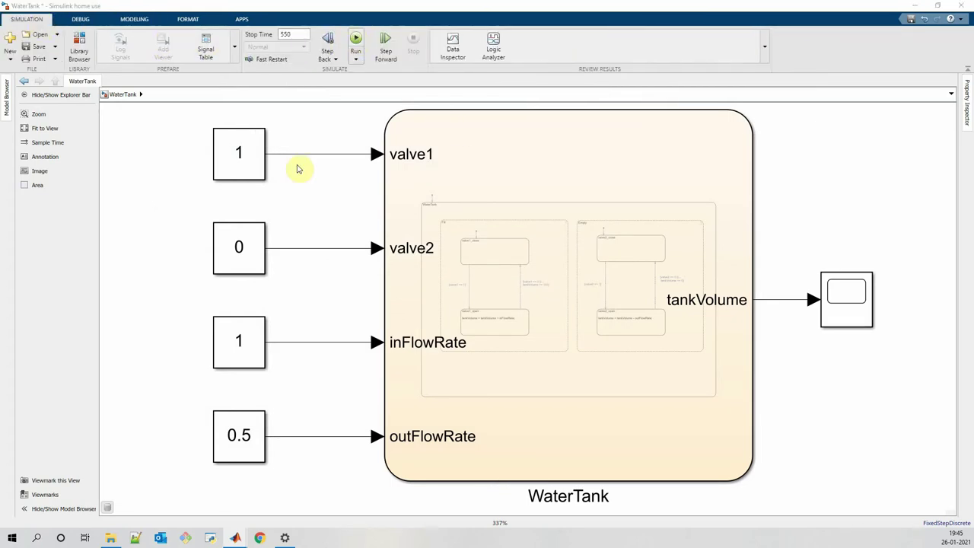
# Run the WaterTank simulation to 550 and open the Scope for tankVolume.
pyautogui.click(425, 176)
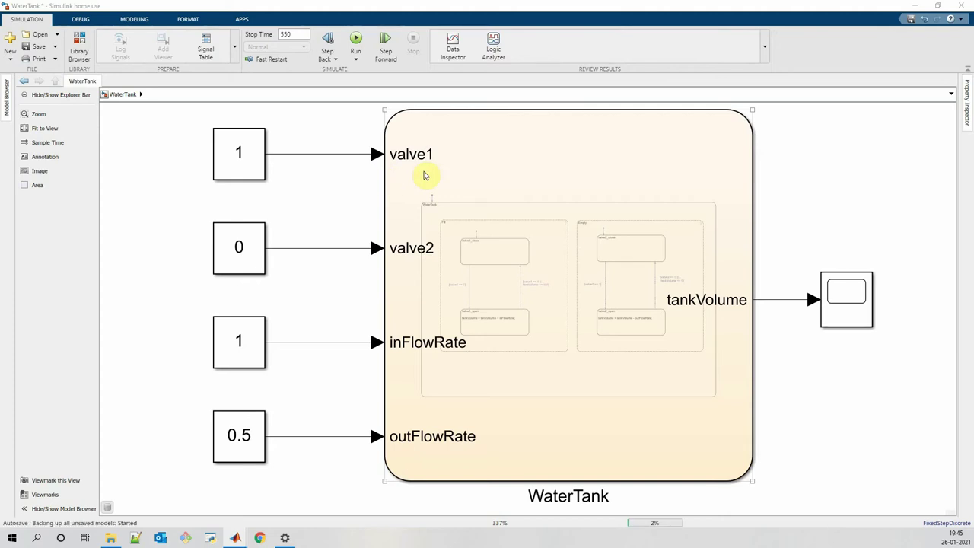
pyautogui.hotkey('ctrl', 't')
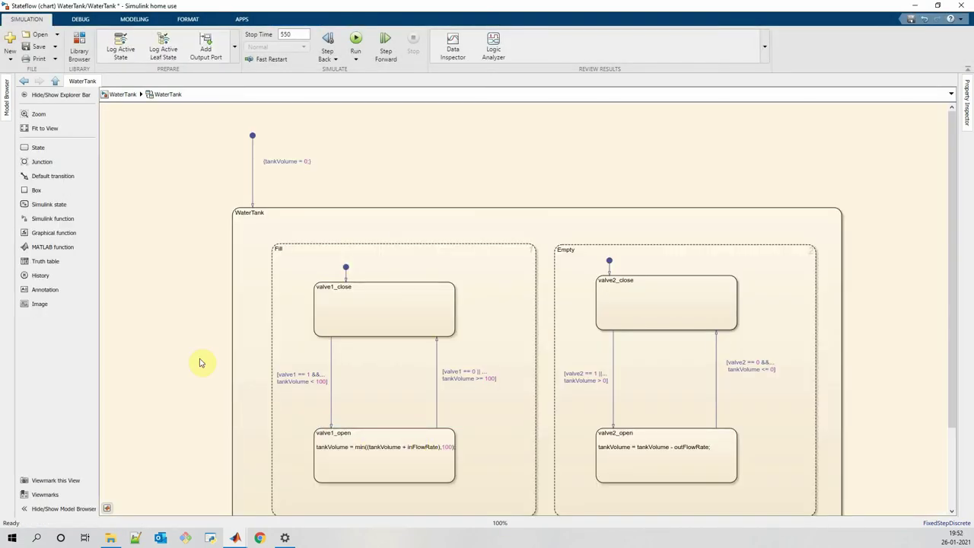
pyautogui.click(355, 41)
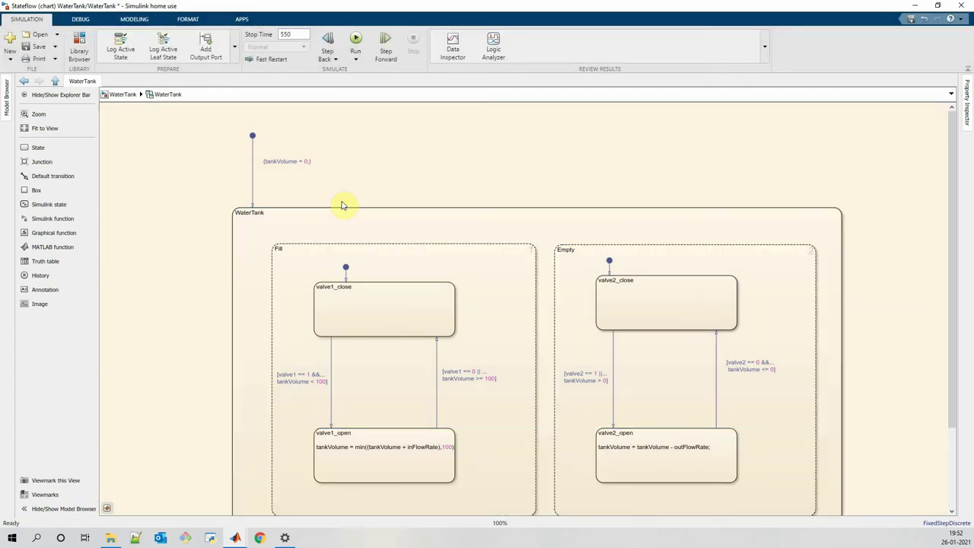
pyautogui.press('Escape')
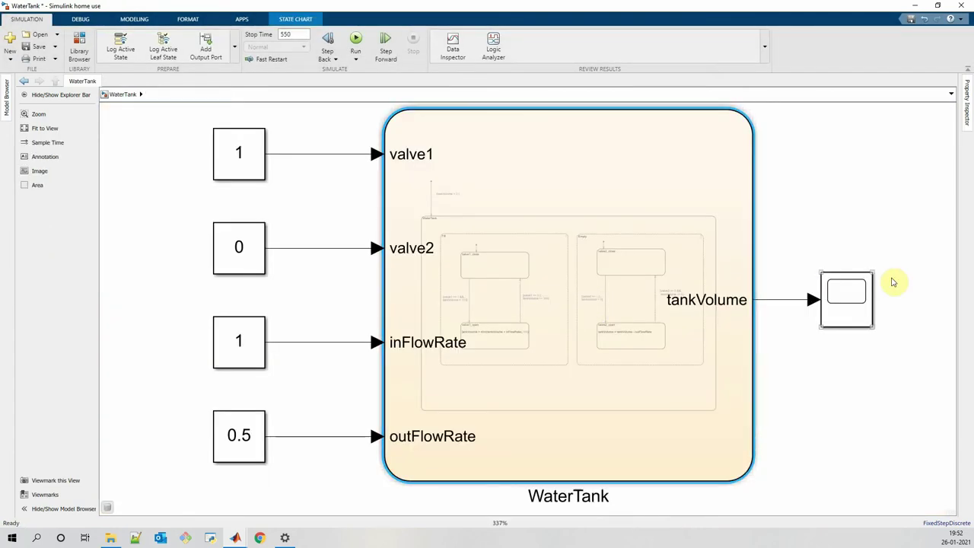
pyautogui.doubleClick(861, 295)
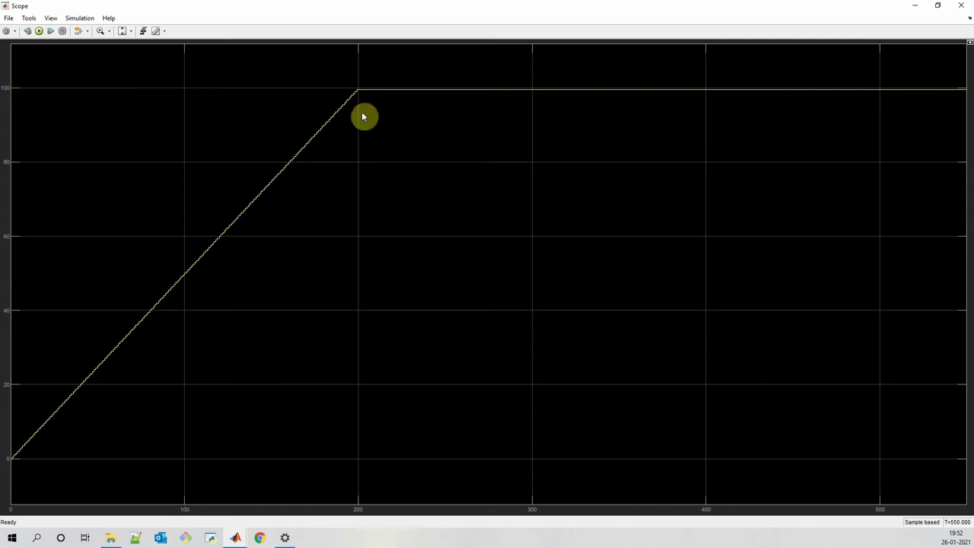
# Close the Scope showing tankVolume reaching 100 near 200, and open the WaterTank chart.
pyautogui.click(961, 6)
pyautogui.doubleClick(582, 307)
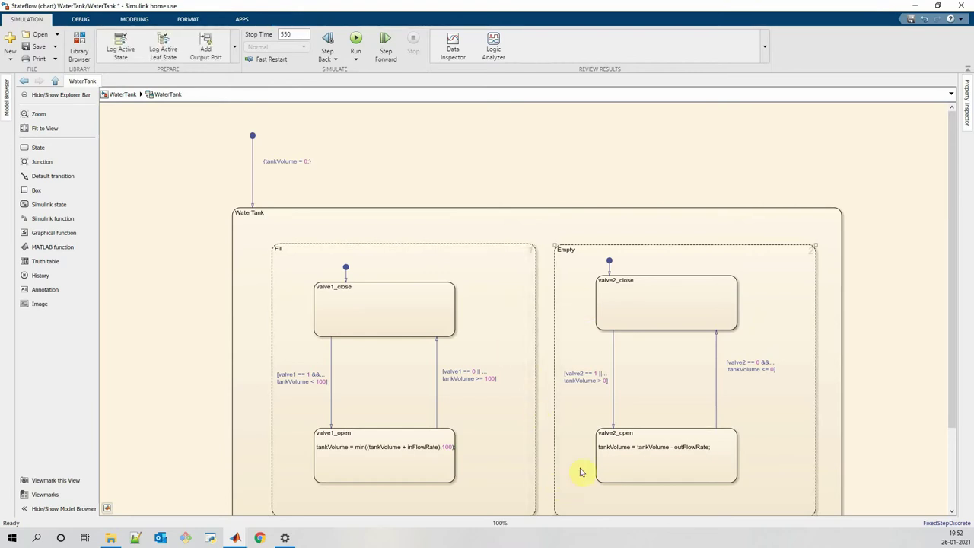
# Change valve2_open's action to tankVolume = max((tankVolume - outFlowRate),0);.
pyautogui.click(631, 442)
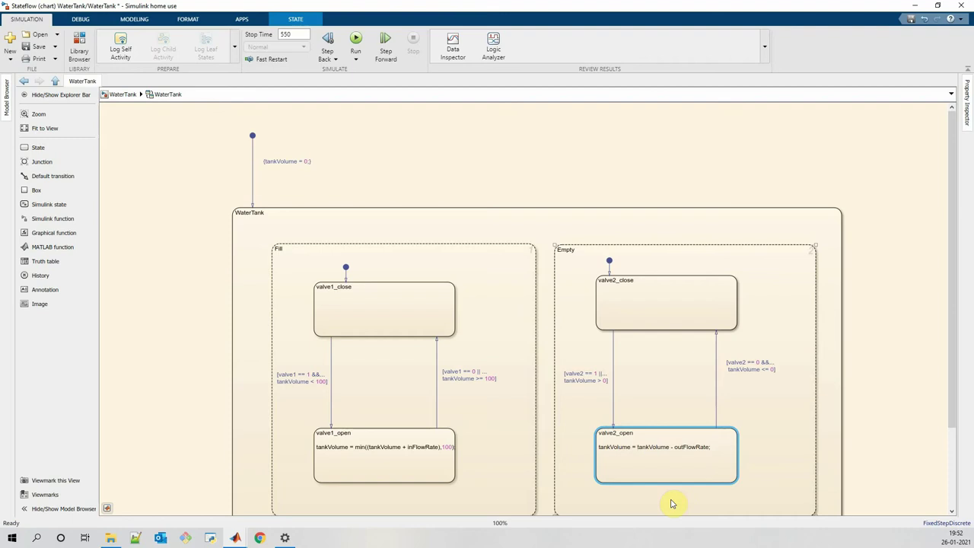
pyautogui.write('max((')
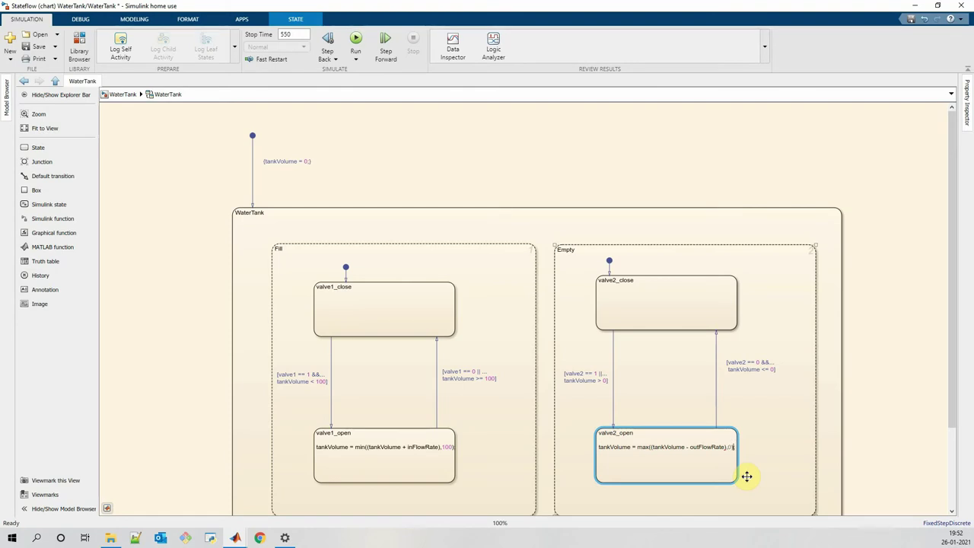
pyautogui.click(785, 443)
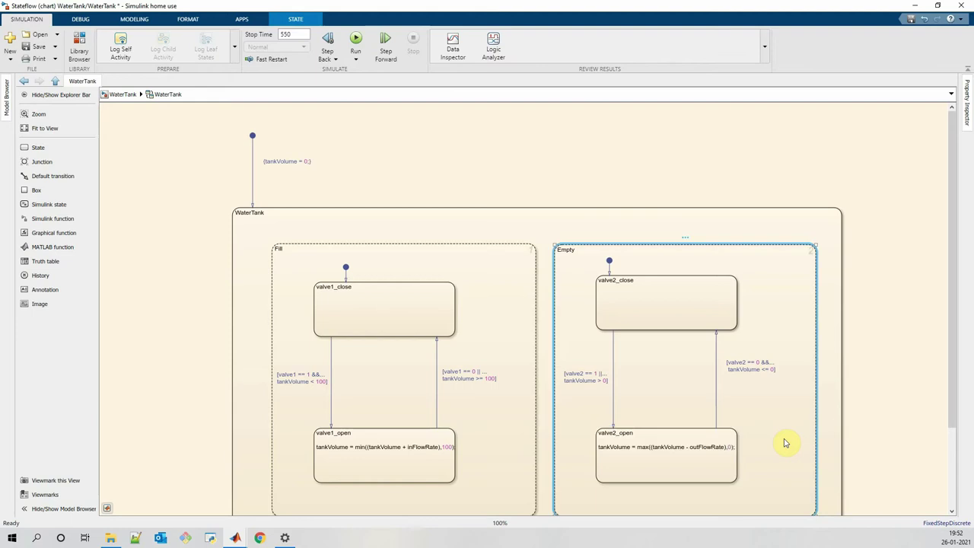
pyautogui.click(880, 251)
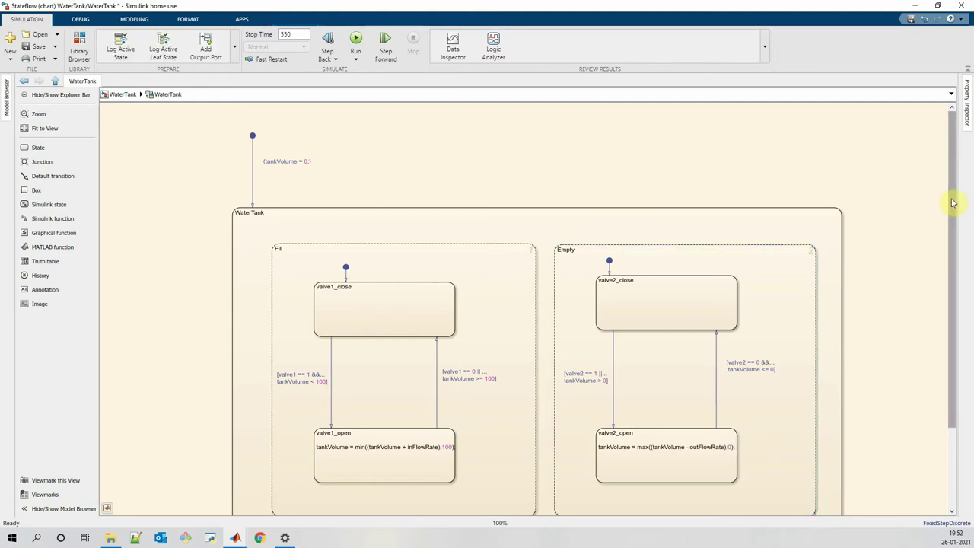
pyautogui.moveTo(951, 203); pyautogui.dragTo(956, 296)
# Add a Simulink Function and a MATLAB Function box to the WaterTank chart, and enter the Simulink Function.
pyautogui.press('Escape')
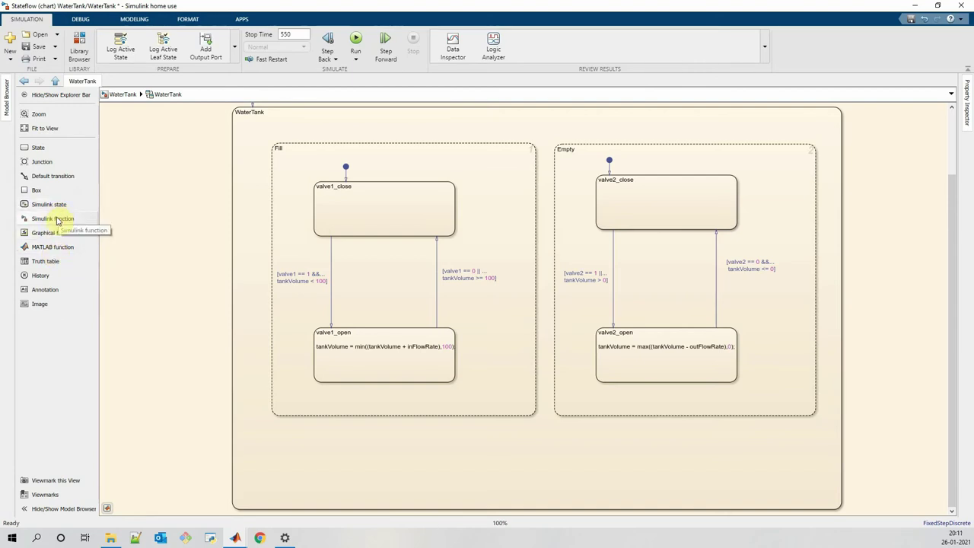
pyautogui.moveTo(41, 223); pyautogui.dragTo(316, 454)
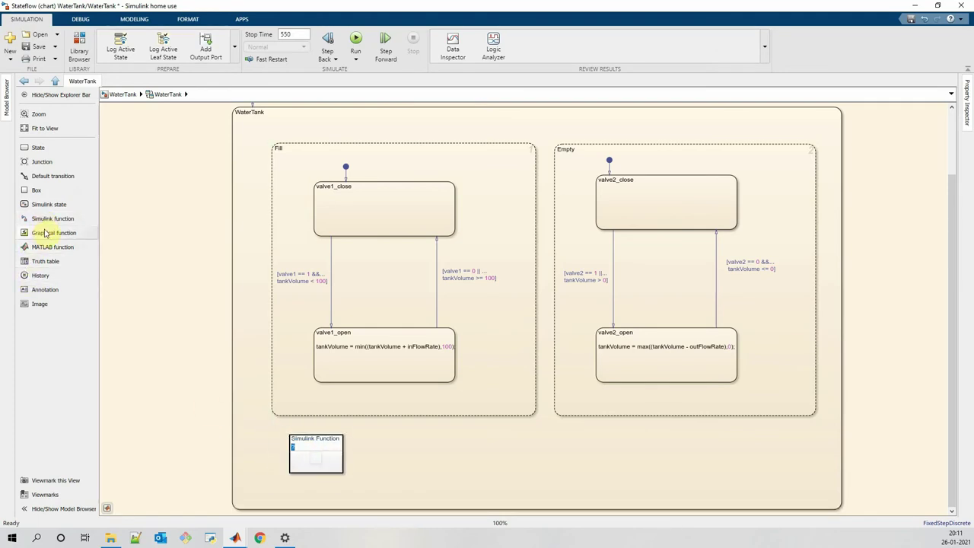
pyautogui.moveTo(38, 247); pyautogui.dragTo(679, 487)
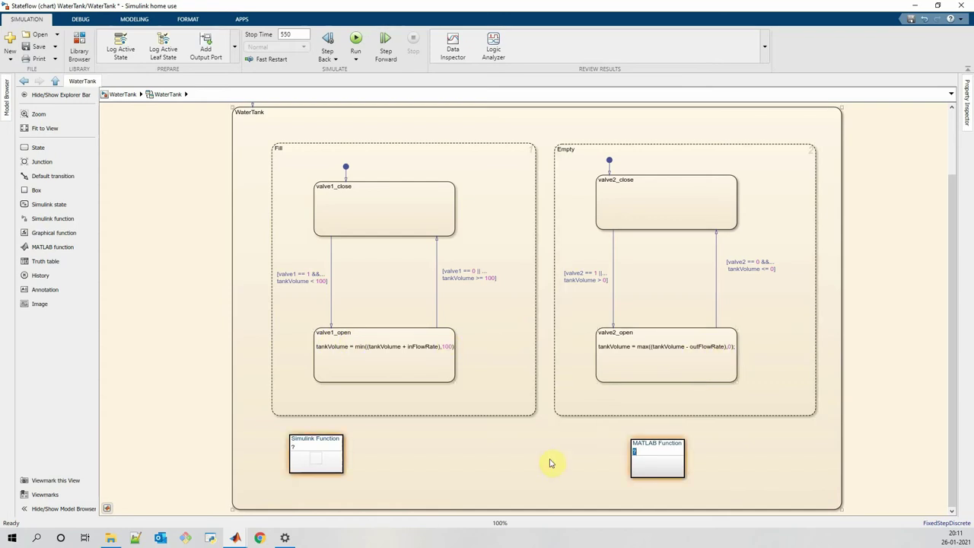
pyautogui.click(502, 464)
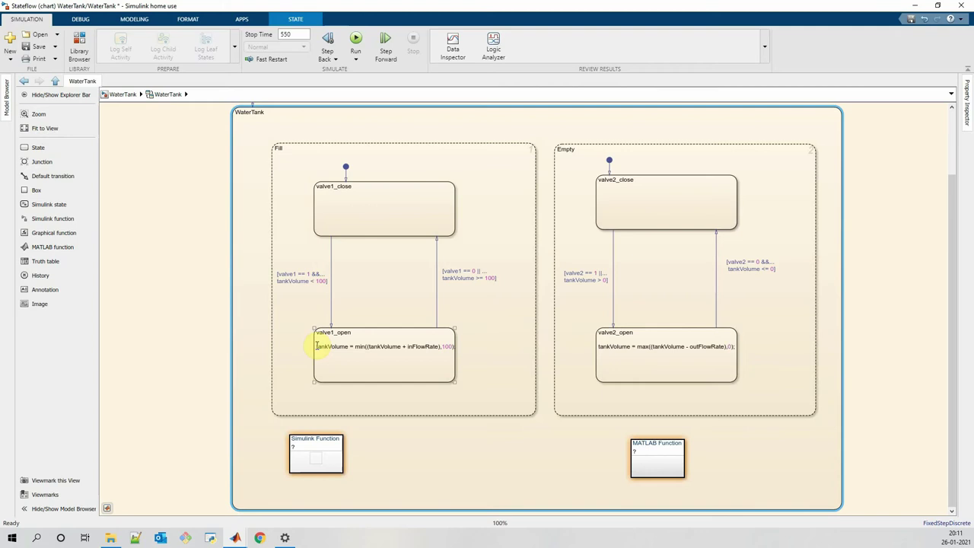
pyautogui.moveTo(317, 346)
pyautogui.mouseDown()
pyautogui.moveTo(362, 343)
pyautogui.moveTo(321, 349)
pyautogui.mouseUp()
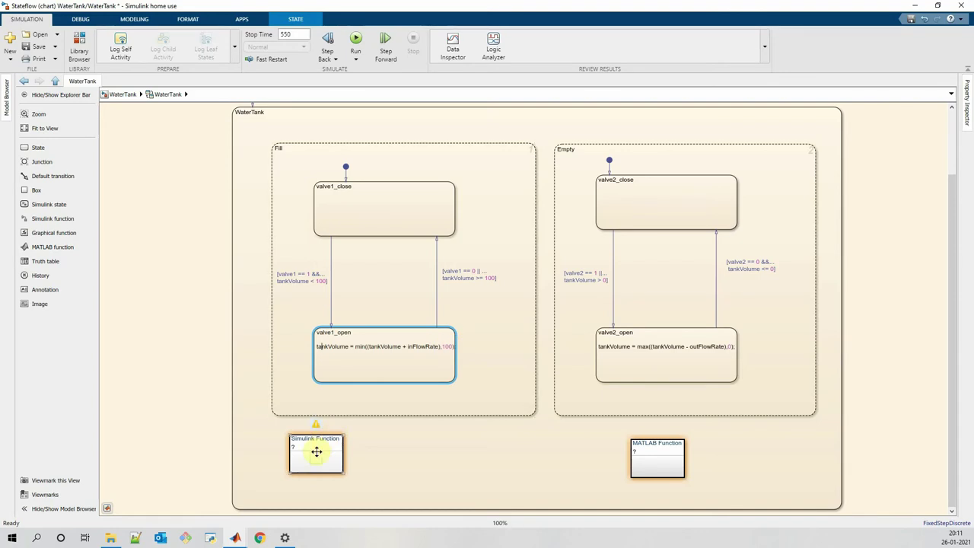
pyautogui.doubleClick(317, 452)
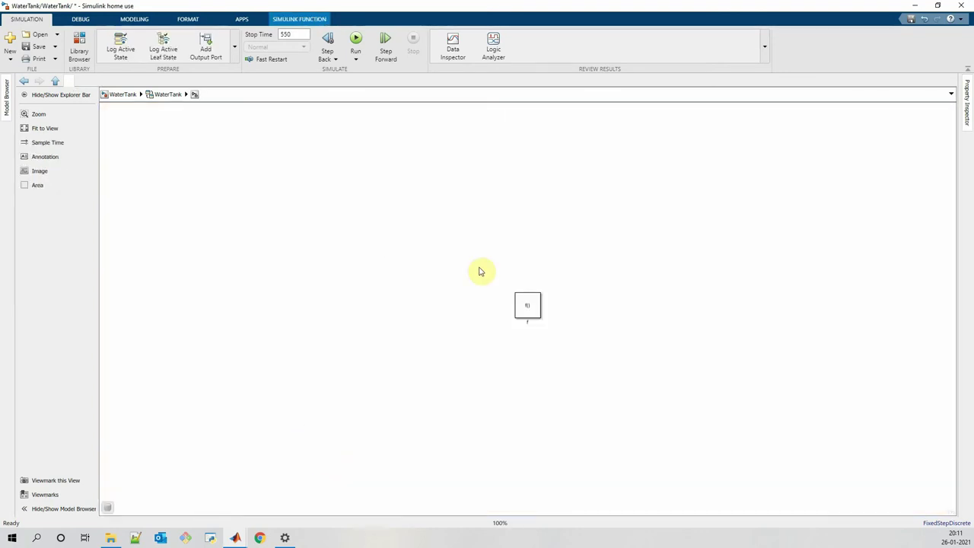
# Create two inports named tankVolume and inFlowRate inside the Simulink Function.
pyautogui.moveTo(523, 310); pyautogui.dragTo(350, 180)
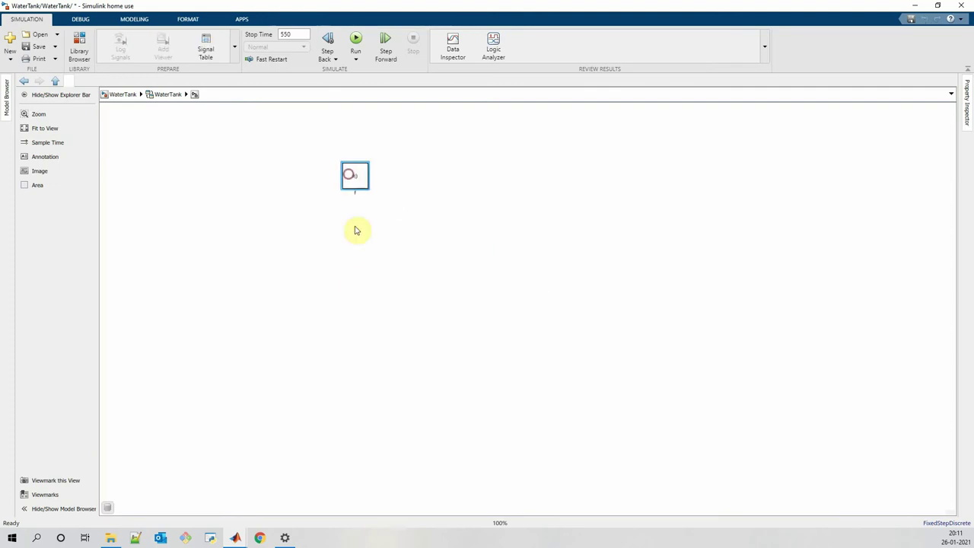
pyautogui.doubleClick(264, 255)
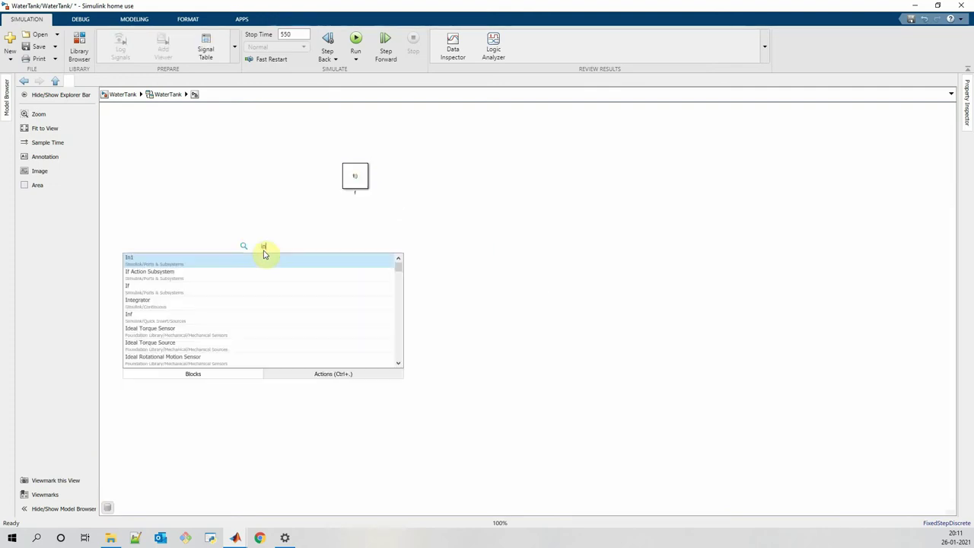
pyautogui.write('in')
pyautogui.click(259, 259)
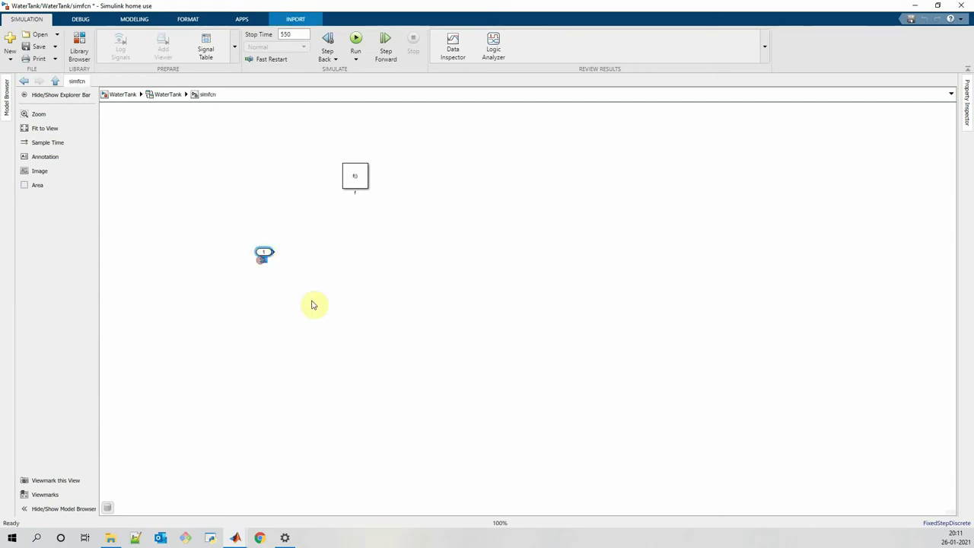
pyautogui.write('tankVolume')
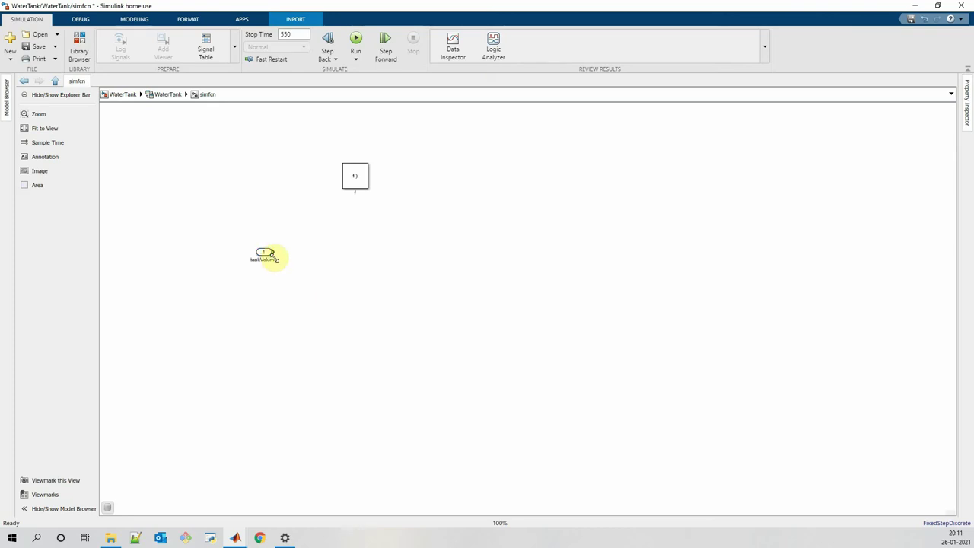
pyautogui.moveTo(269, 256); pyautogui.dragTo(263, 300)
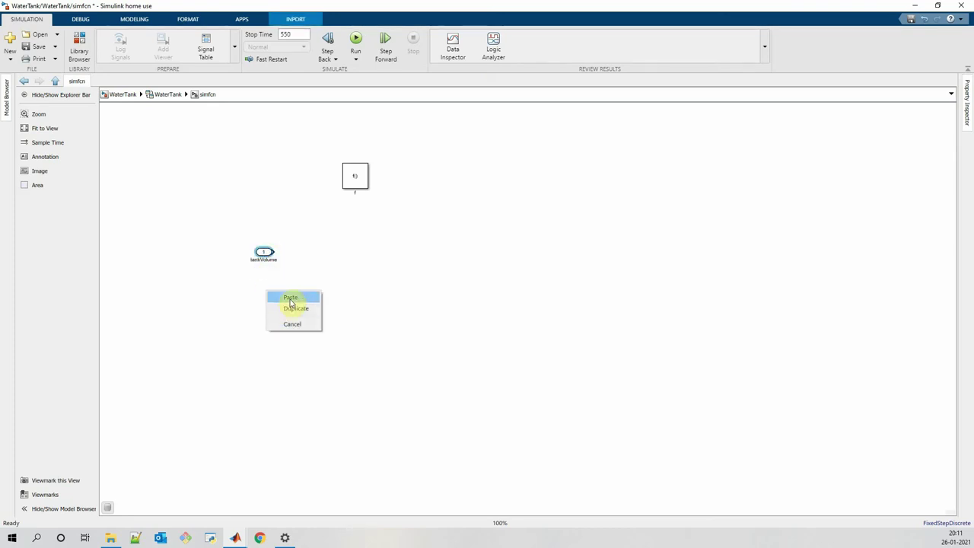
pyautogui.click(292, 299)
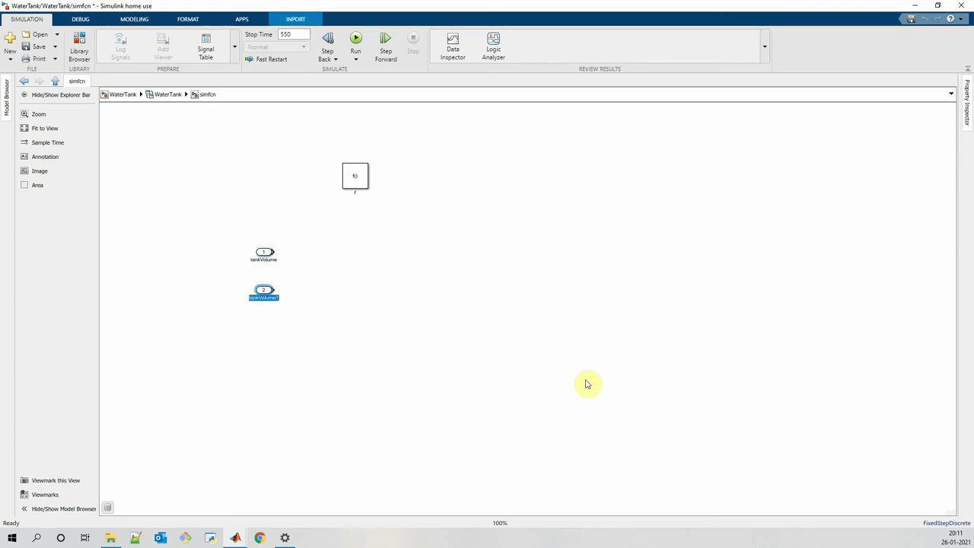
pyautogui.write('inFlowRate')
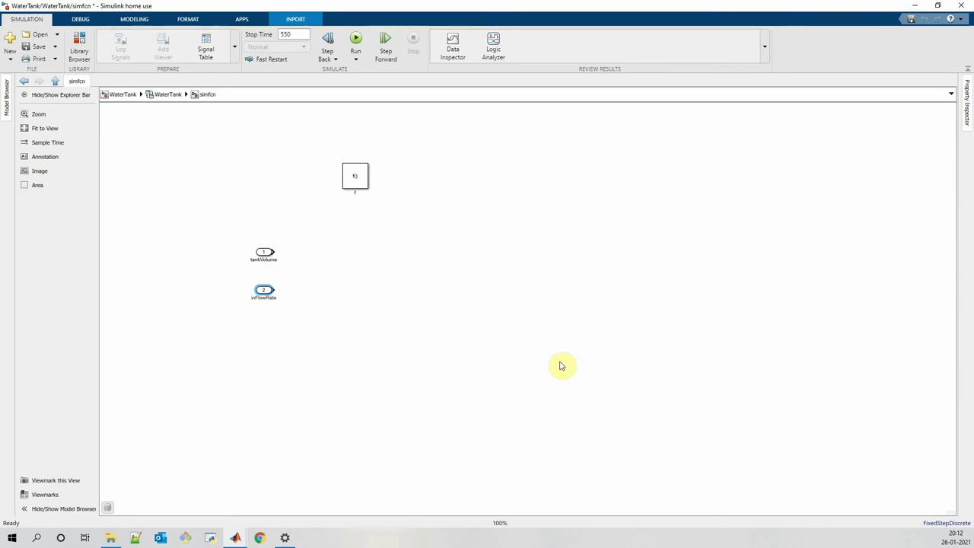
pyautogui.click(560, 366)
# Insert an Add block fed by both inports and draw its output line.
pyautogui.doubleClick(337, 272)
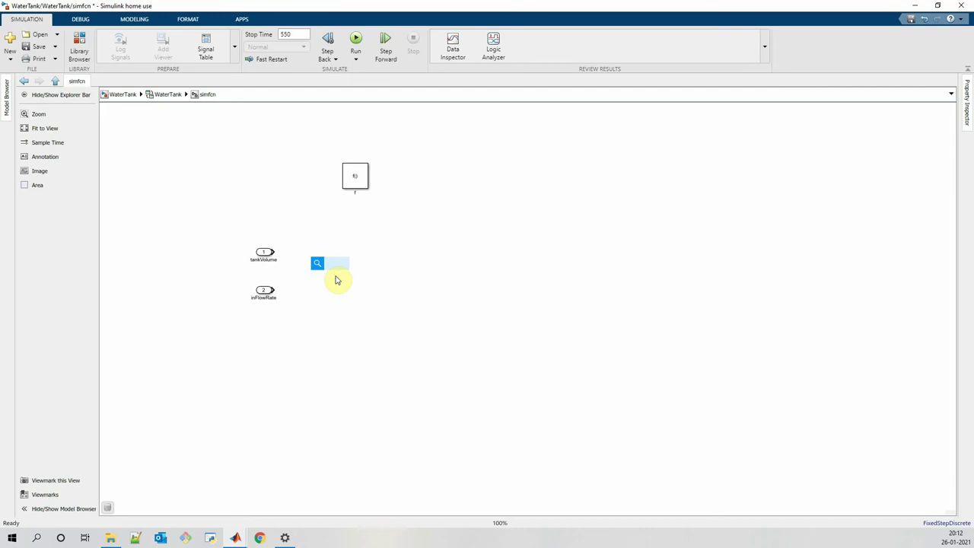
pyautogui.write('add')
pyautogui.press('Return')
pyautogui.moveTo(348, 280)
pyautogui.mouseDown()
pyautogui.moveTo(348, 303)
pyautogui.moveTo(339, 263)
pyautogui.mouseUp()
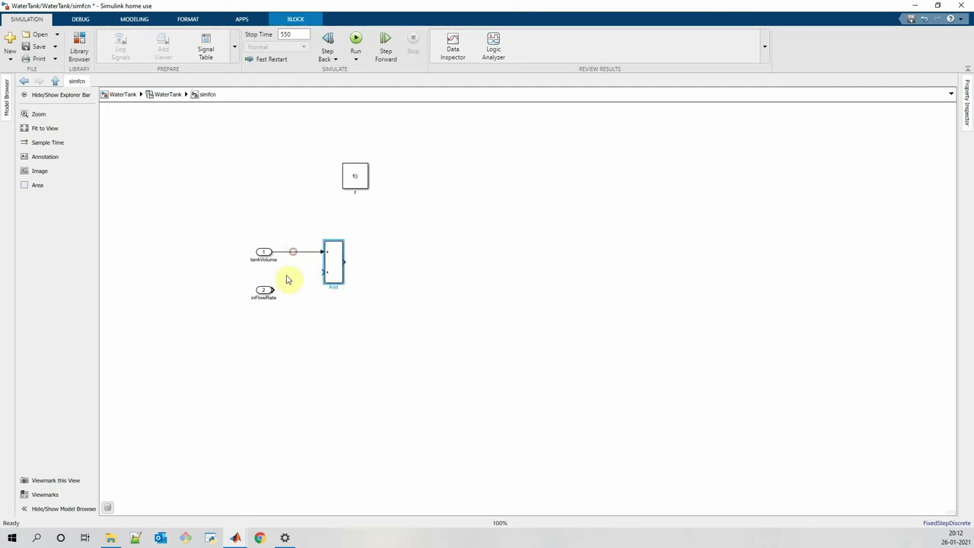
pyautogui.moveTo(263, 290); pyautogui.dragTo(271, 272)
pyautogui.click(304, 273)
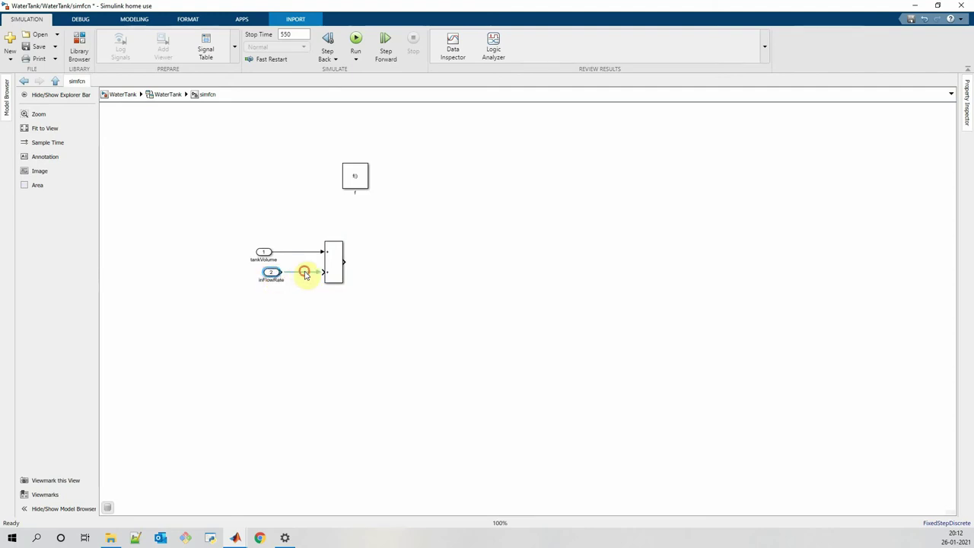
pyautogui.moveTo(344, 262); pyautogui.dragTo(378, 262)
pyautogui.doubleClick(373, 311)
# Attach a Saturation block to the Add output with limits 0 and 100.
pyautogui.write('satu')
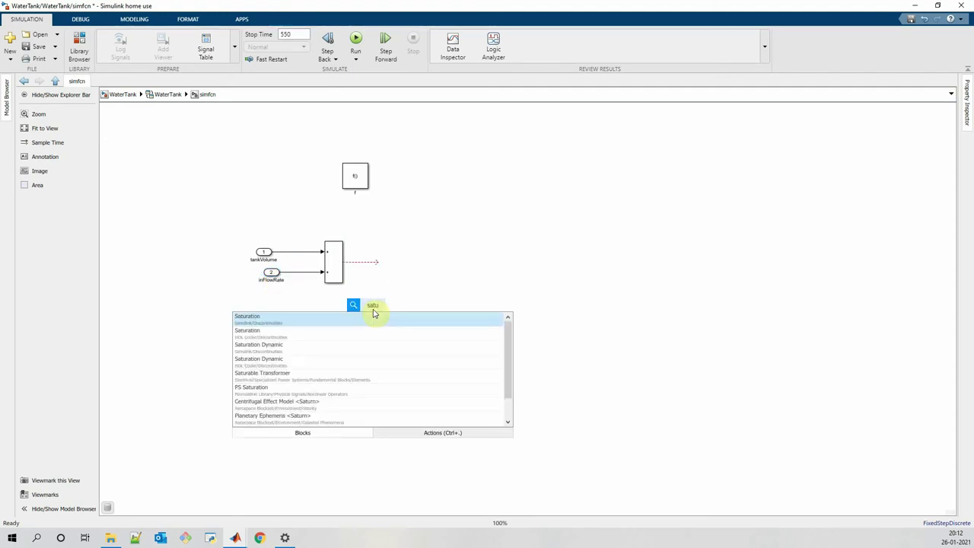
pyautogui.click(319, 322)
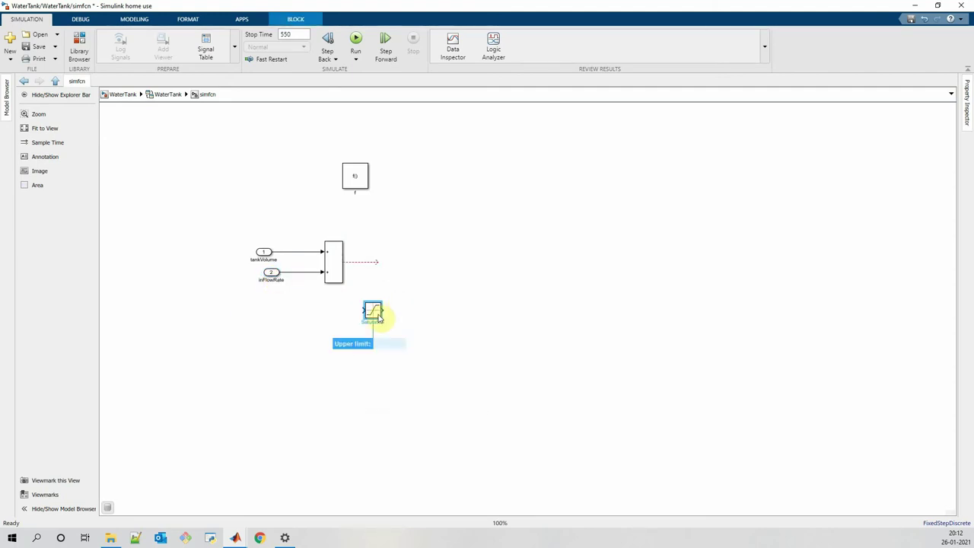
pyautogui.moveTo(378, 318); pyautogui.dragTo(387, 267)
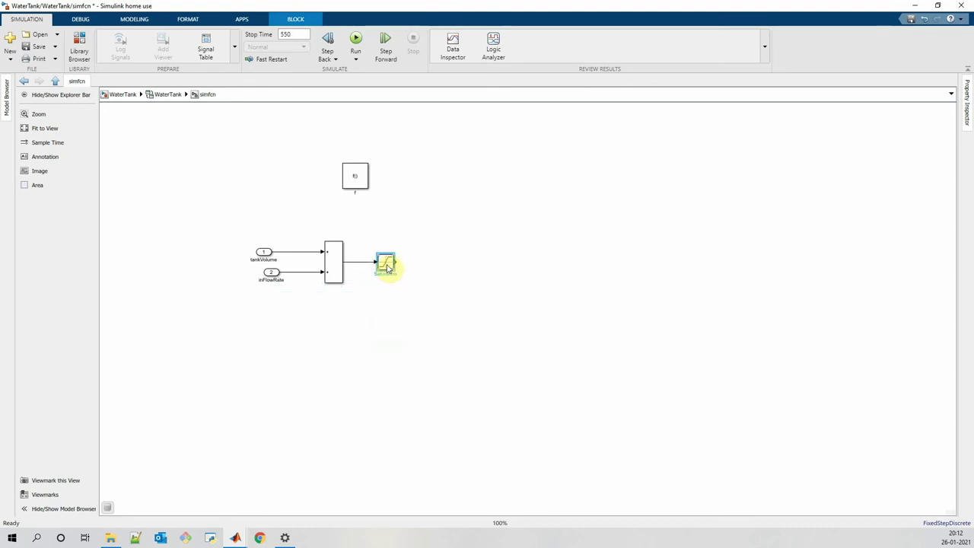
pyautogui.doubleClick(387, 263)
pyautogui.doubleClick(427, 278)
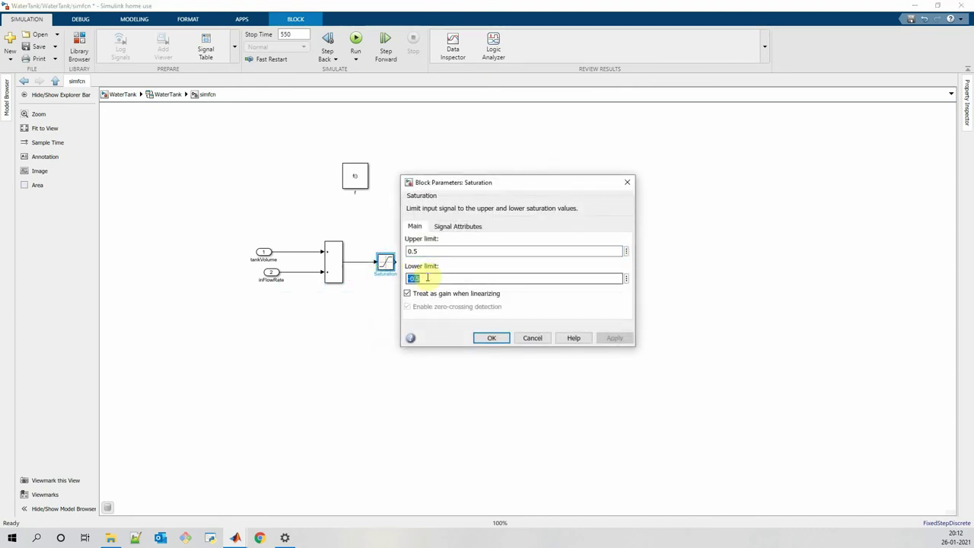
pyautogui.write('00')
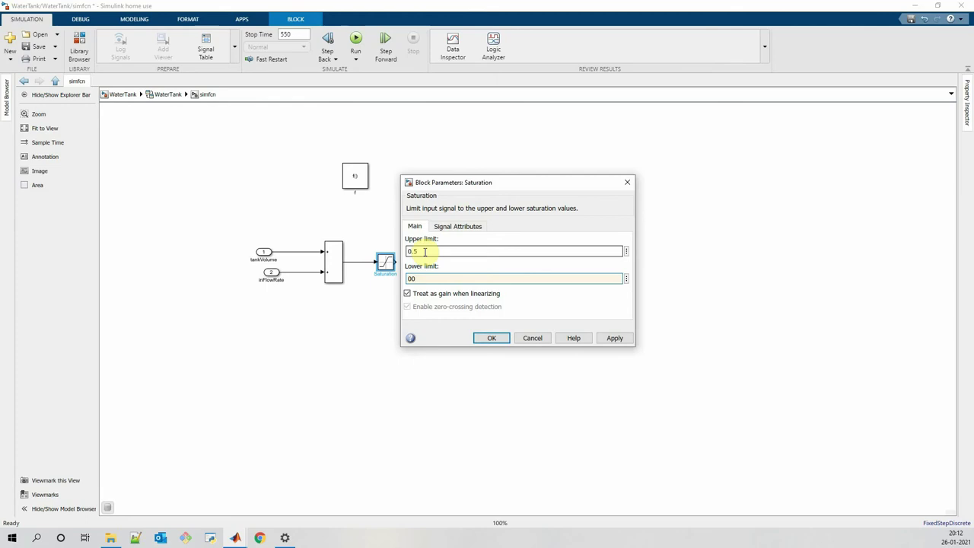
pyautogui.press('BackSpace')
pyautogui.doubleClick(424, 251)
pyautogui.write('100')
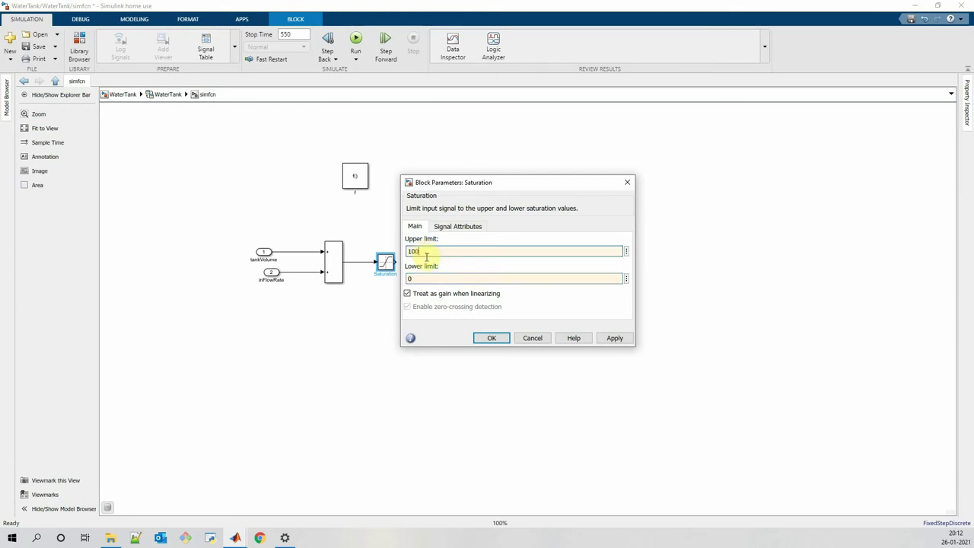
pyautogui.click(492, 338)
pyautogui.click(475, 264)
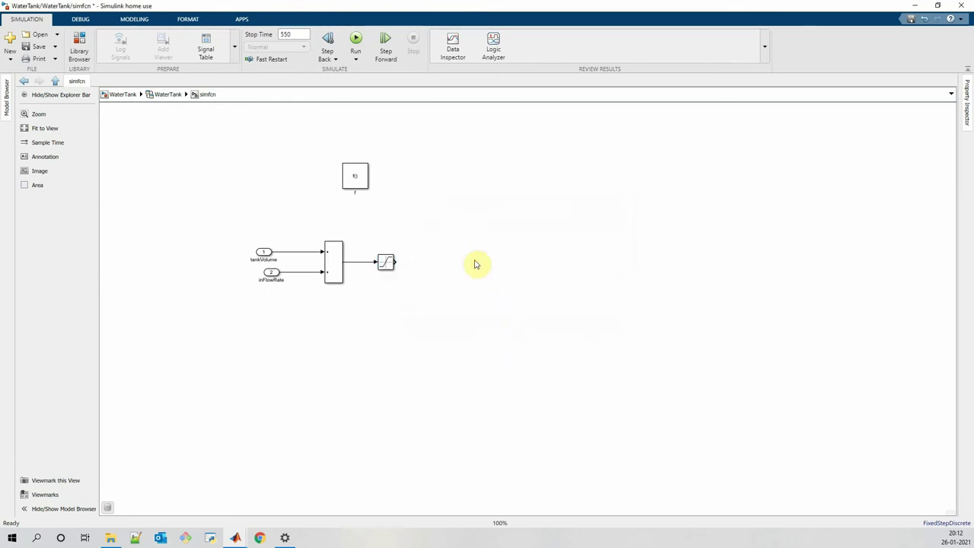
# Add an outport named tankVolume_out fed by the Saturation block.
pyautogui.doubleClick(474, 264)
pyautogui.write('out')
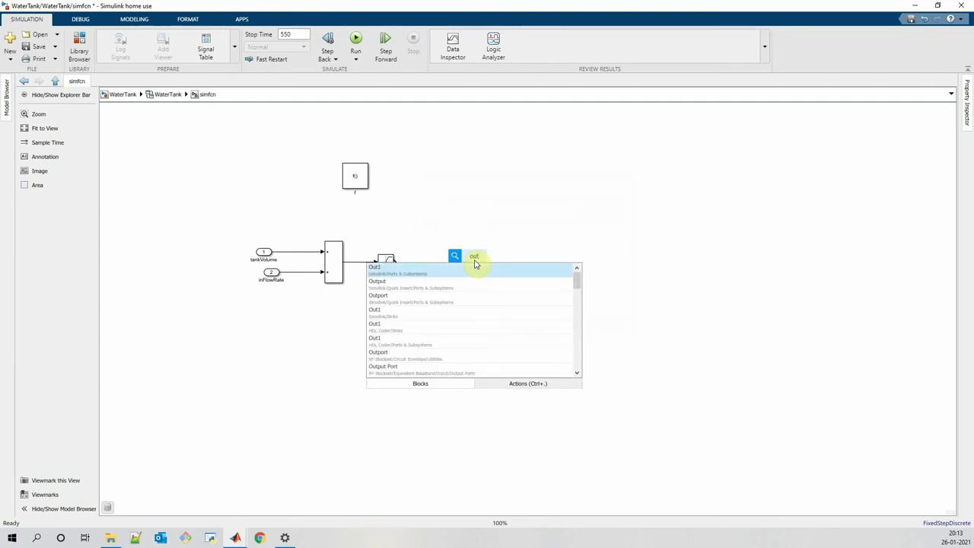
pyautogui.press('Return')
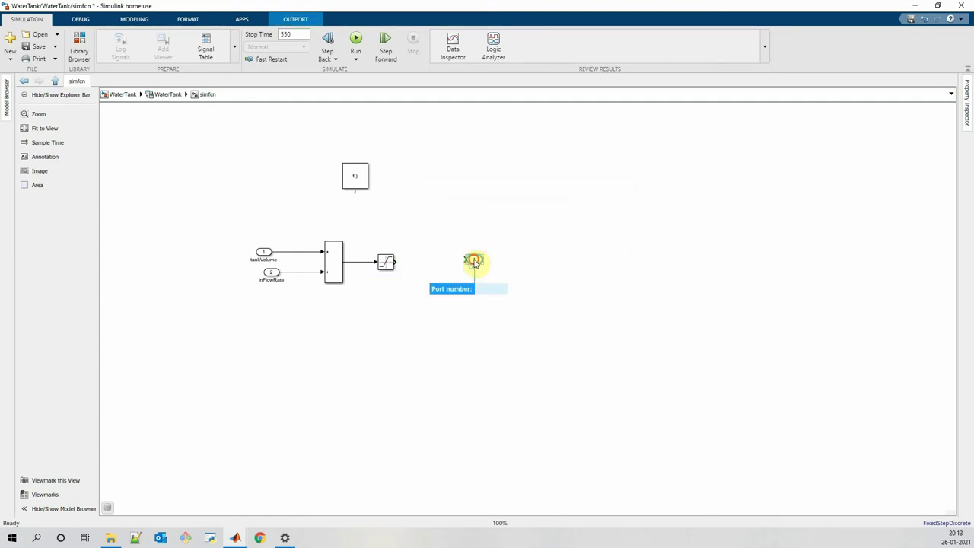
pyautogui.click(429, 262)
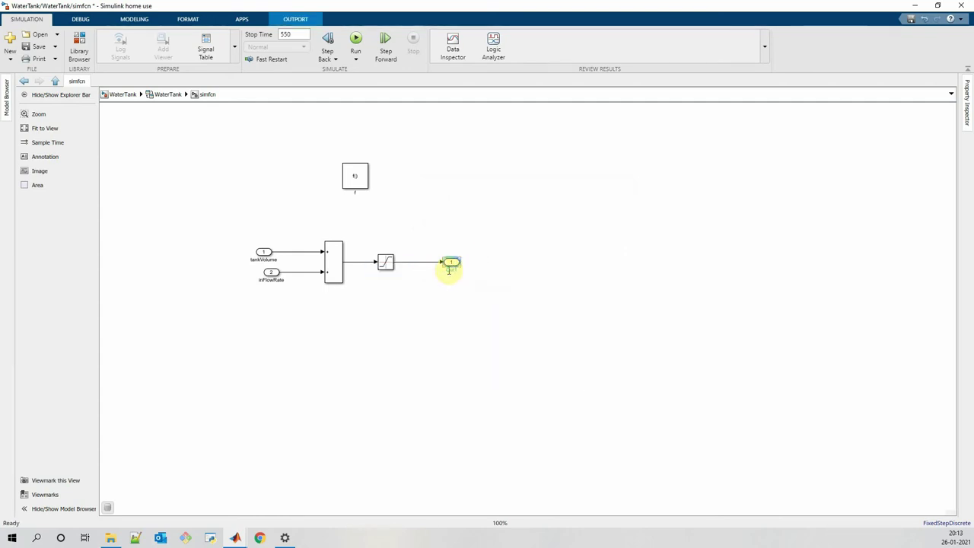
pyautogui.press('BackSpace')
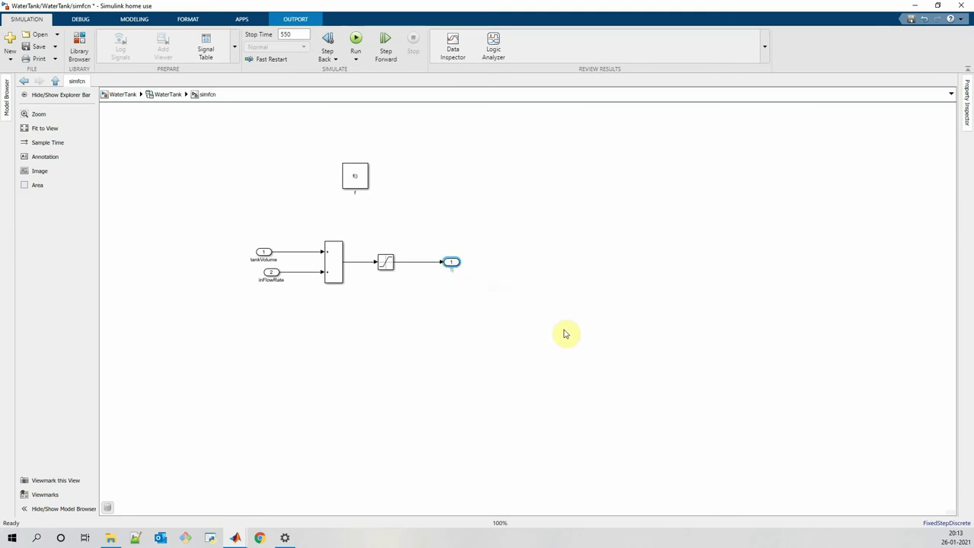
pyautogui.write('tankVolume_Out')
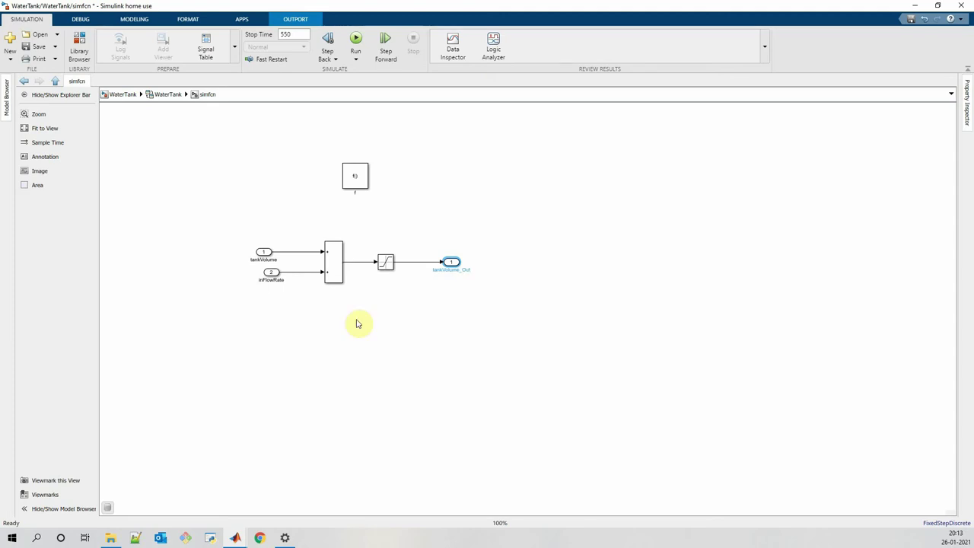
# Rename the first inport to tankVolume_in and go back to the WaterTank chart.
pyautogui.click(277, 258)
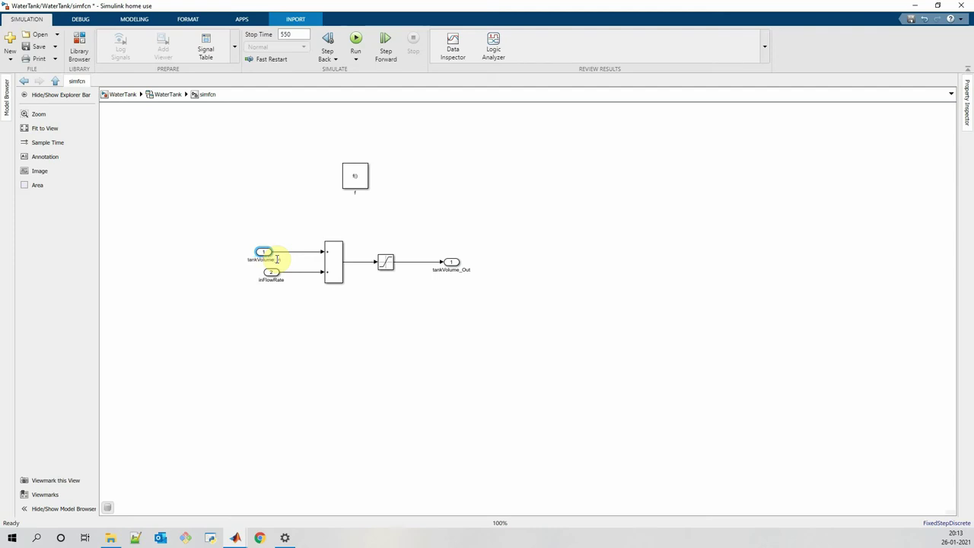
pyautogui.click(418, 320)
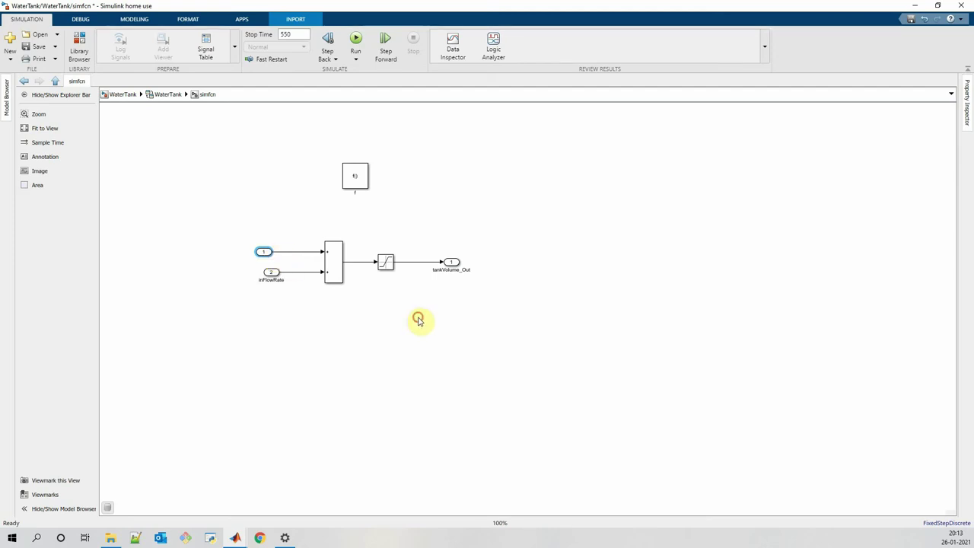
pyautogui.click(466, 271)
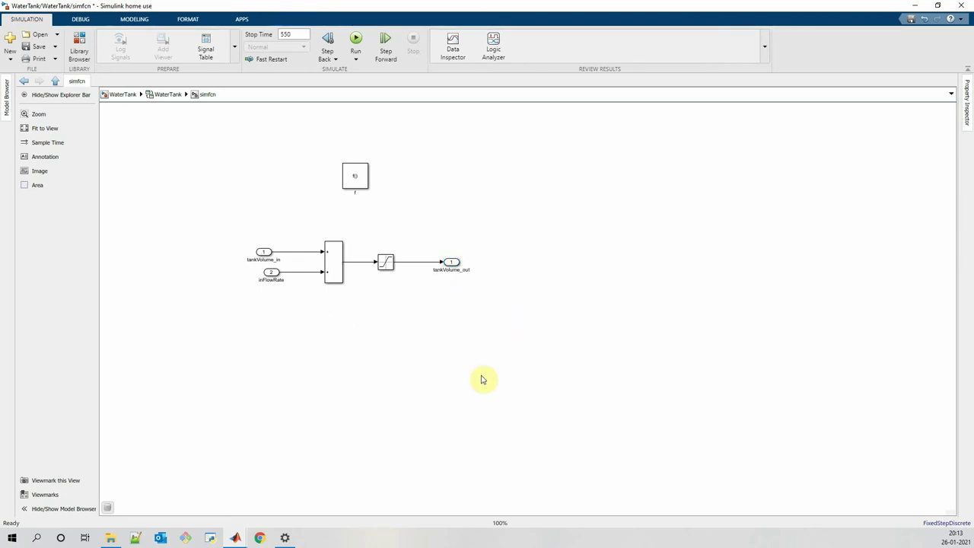
pyautogui.press('Escape')
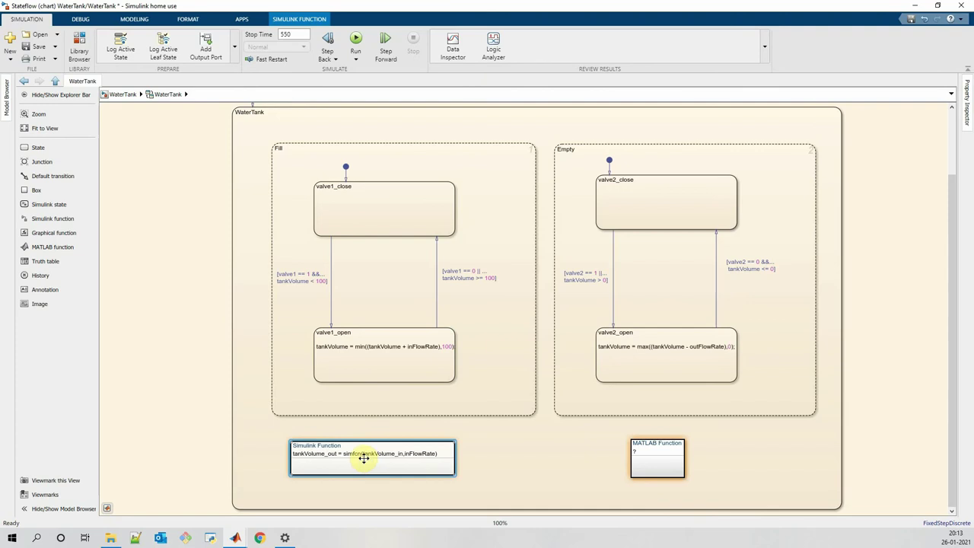
# Rename the Simulink Function from simfcn to tankFill.
pyautogui.doubleClick(356, 455)
pyautogui.write('tankF')
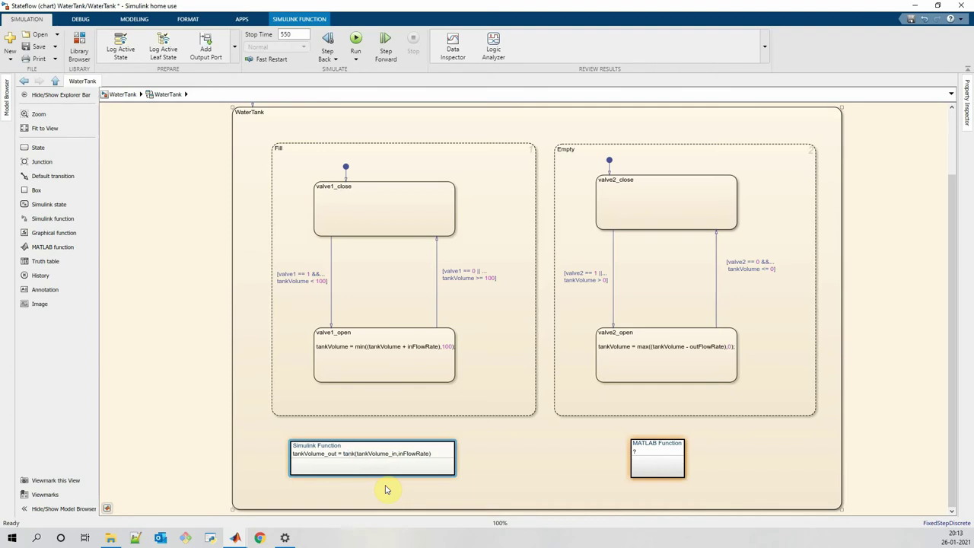
pyautogui.write('ill')
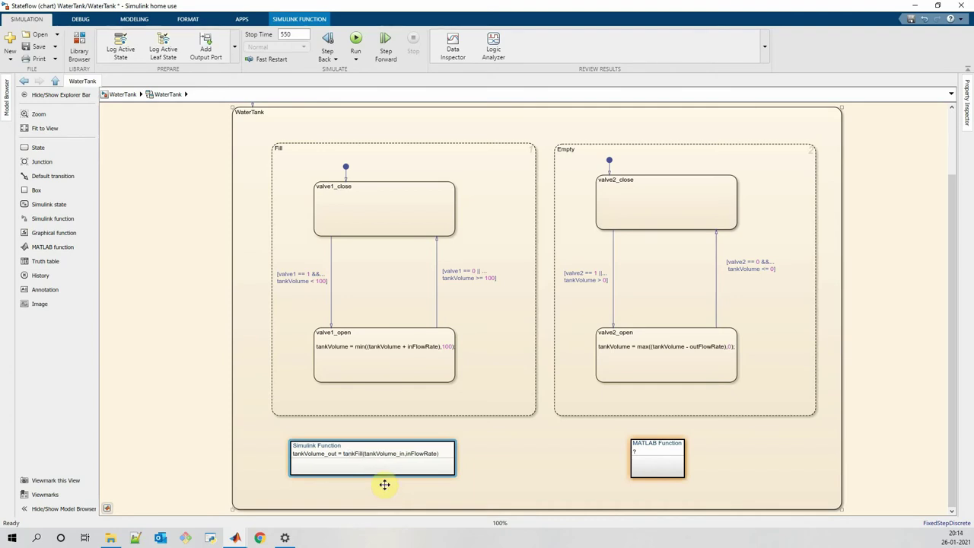
pyautogui.click(398, 452)
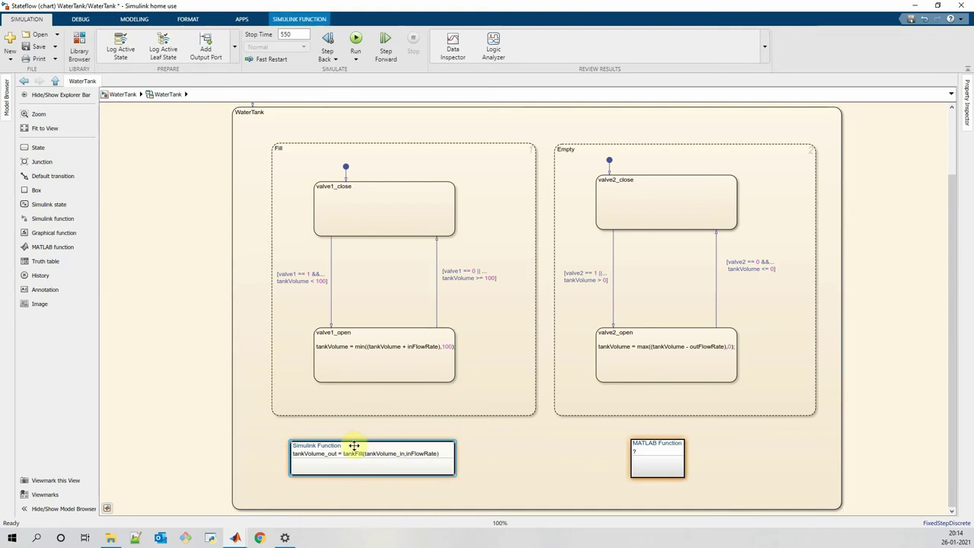
# Make valve1_open run tankVolume = tankFill(tankVolume,inFlowRate); and move the MATLAB Function box up-left.
pyautogui.doubleClick(360, 346)
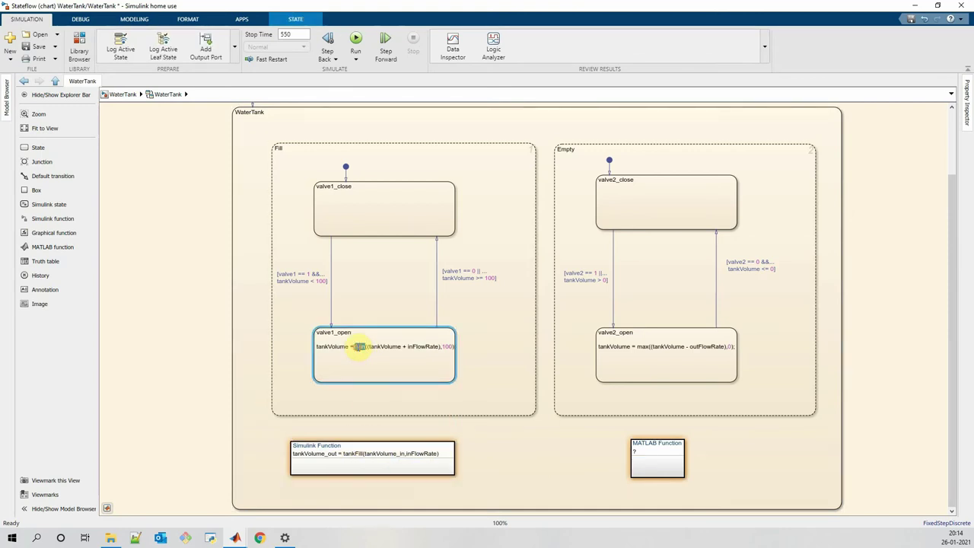
pyautogui.moveTo(356, 347); pyautogui.dragTo(452, 348)
pyautogui.press('BackSpace')
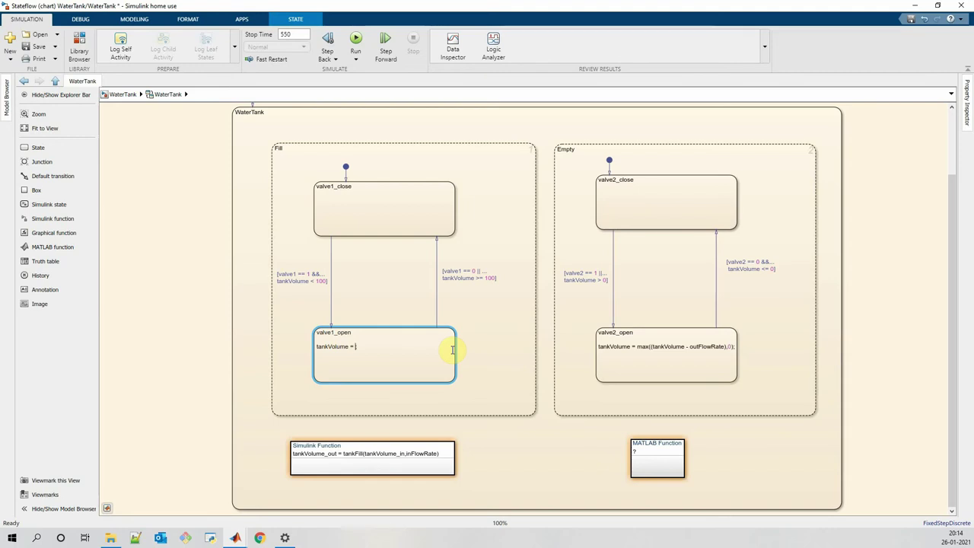
pyautogui.write('tankFill(tankVolume')
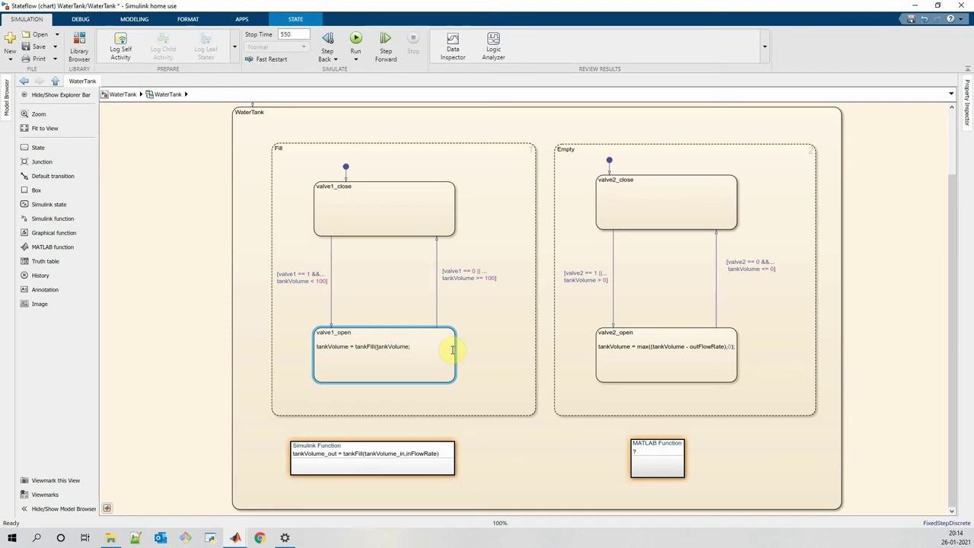
pyautogui.write(',in')
pyautogui.write('FlowRate)')
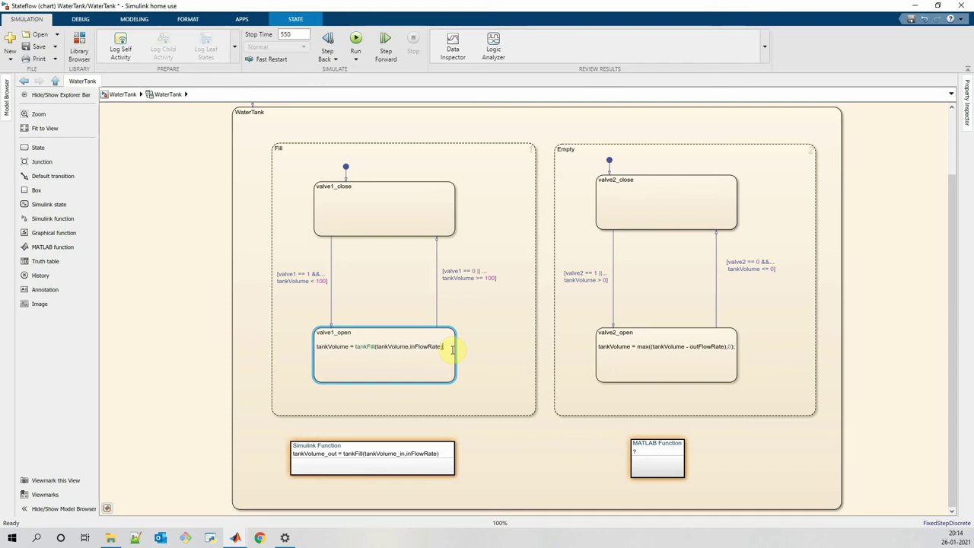
pyautogui.click(508, 452)
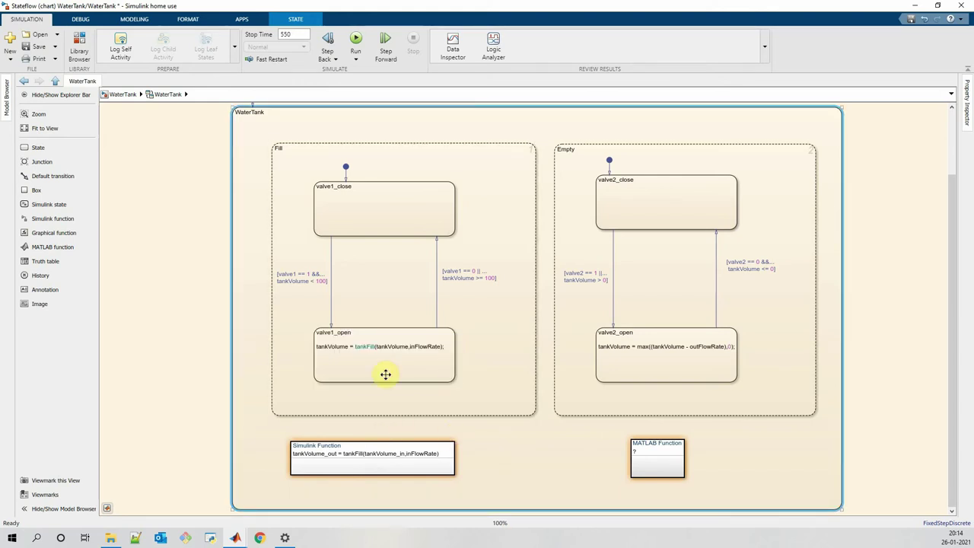
pyautogui.moveTo(659, 452); pyautogui.dragTo(733, 464)
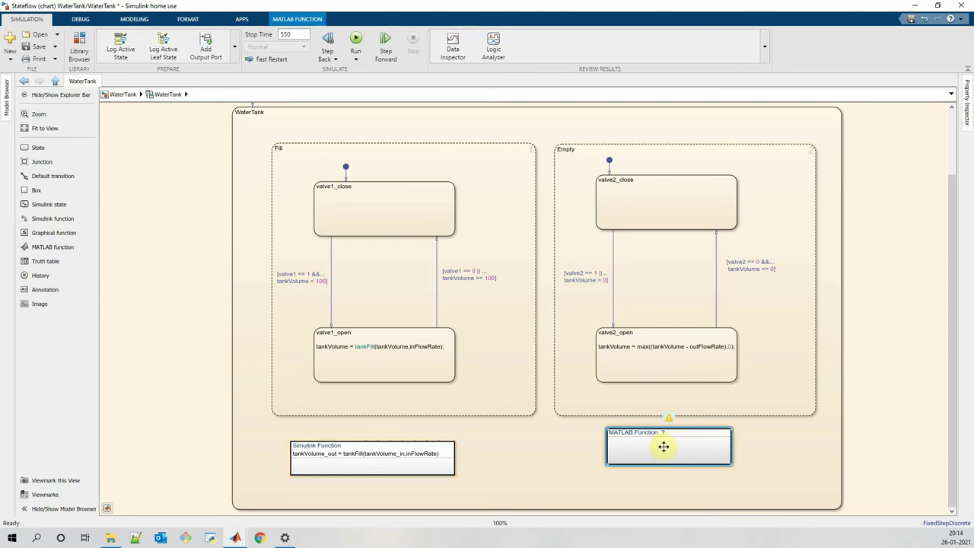
# Write the header tankVolume_out = tankEmpty(tankVolume,outFlowRate) and begin the body line with tankVolume_out.
pyautogui.doubleClick(663, 447)
pyautogui.write('tion t')
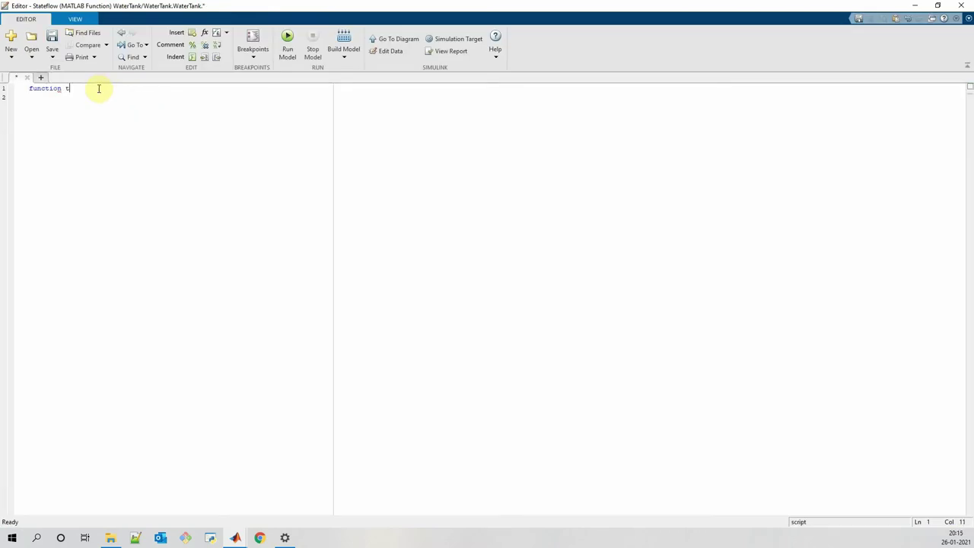
pyautogui.write('ankVolume_out')
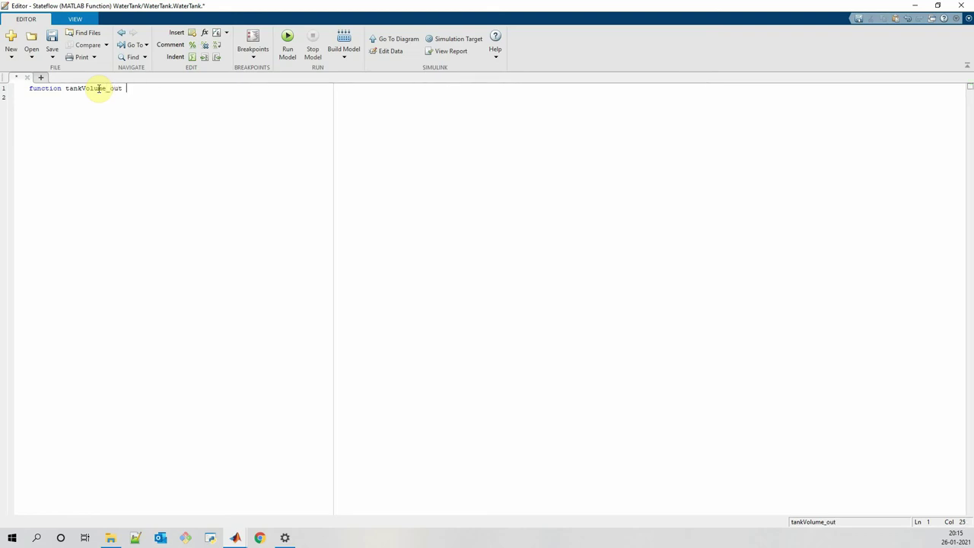
pyautogui.write(' = tank')
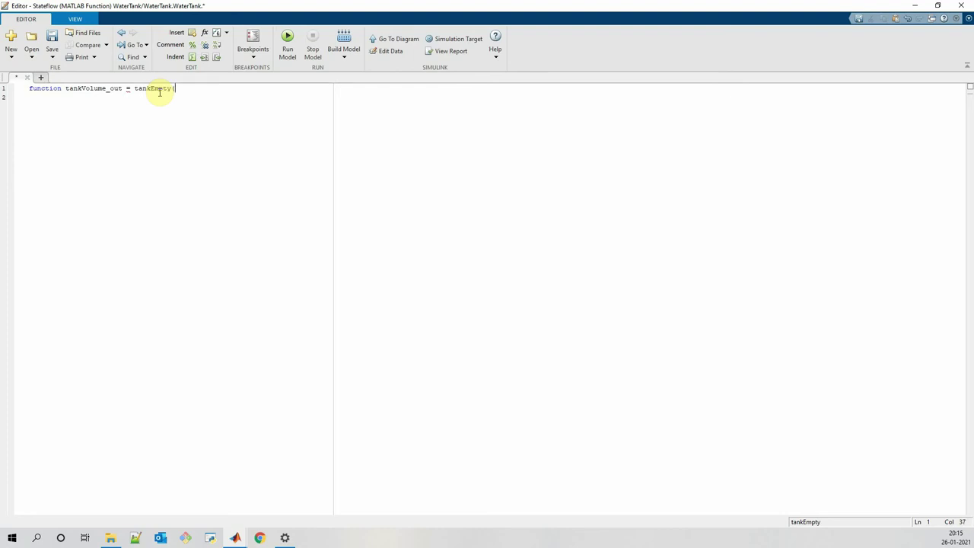
pyautogui.write('Empty(tankVolume,')
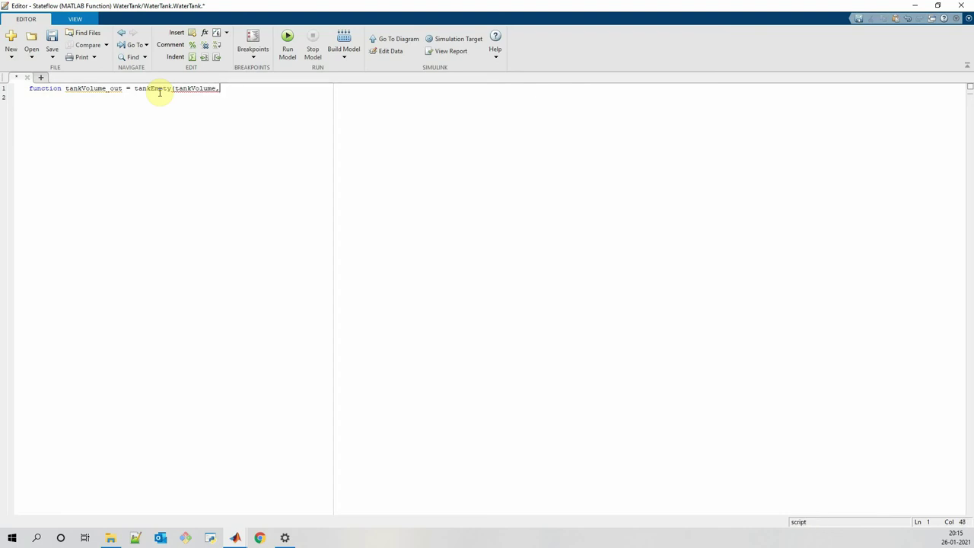
pyautogui.write('outFlowRate')
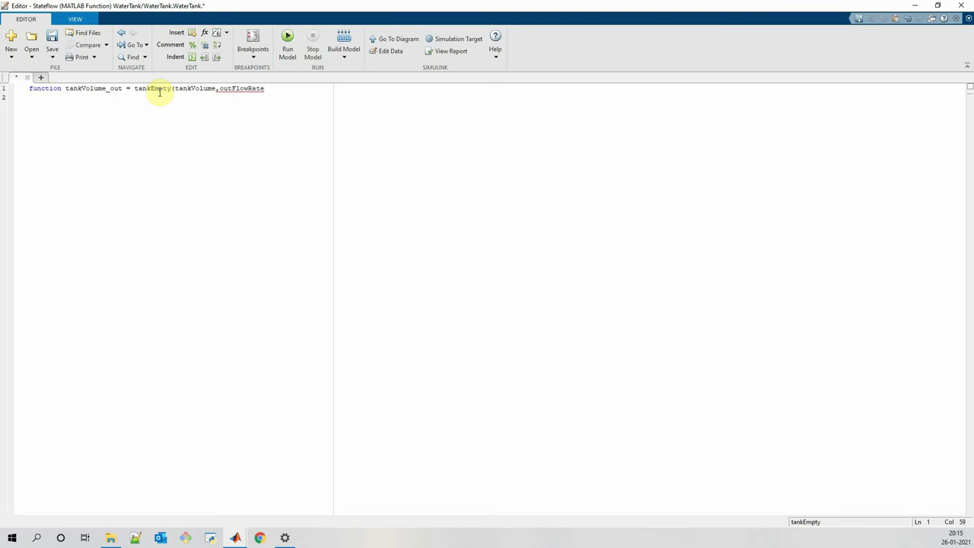
pyautogui.write(')')
pyautogui.press('Return')
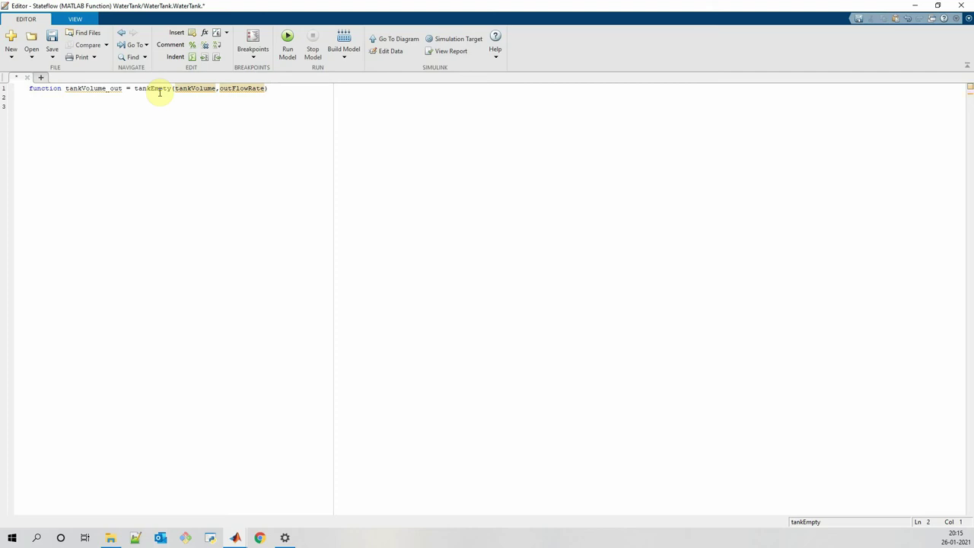
pyautogui.doubleClick(98, 89)
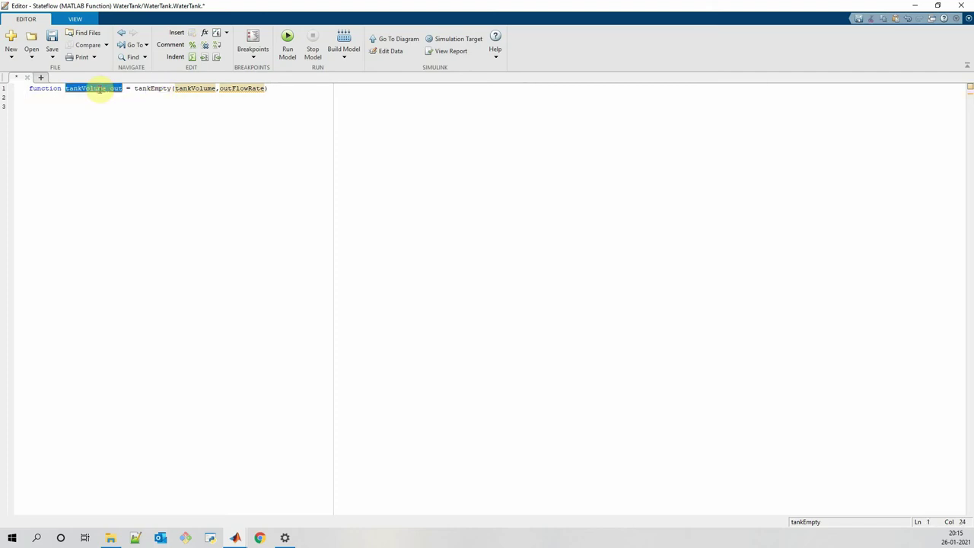
pyautogui.hotkey('ctrl', 'c')
pyautogui.click(81, 106)
pyautogui.hotkey('ctrl', 'v')
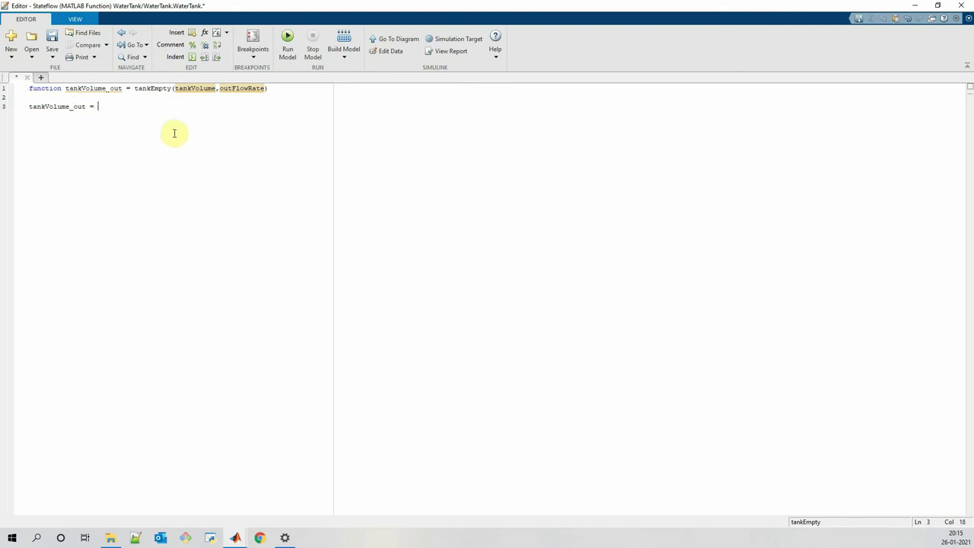
# Complete the body as tankVolume_out = min(max((tankVolume_in - outFlowRate),0),100).
pyautogui.doubleClick(196, 88)
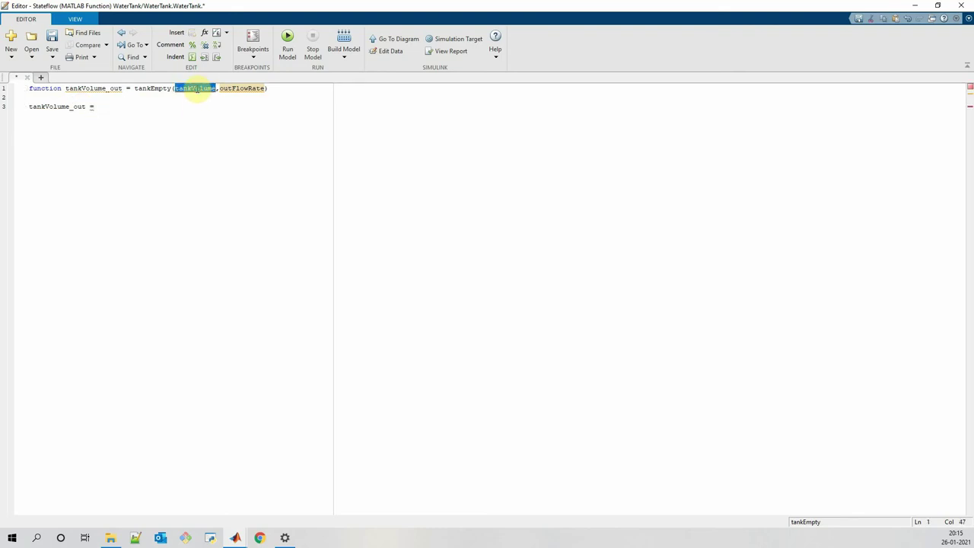
pyautogui.click(152, 105)
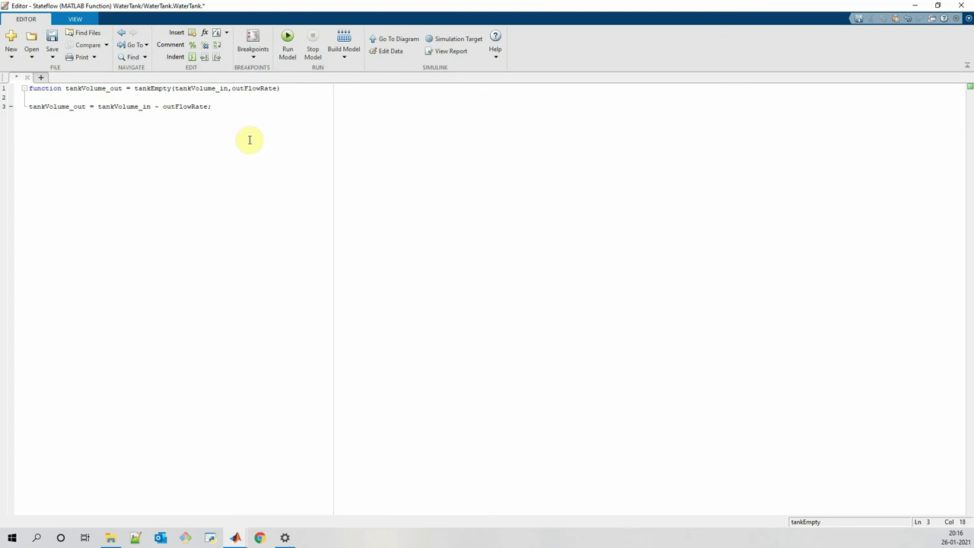
pyautogui.write('min')
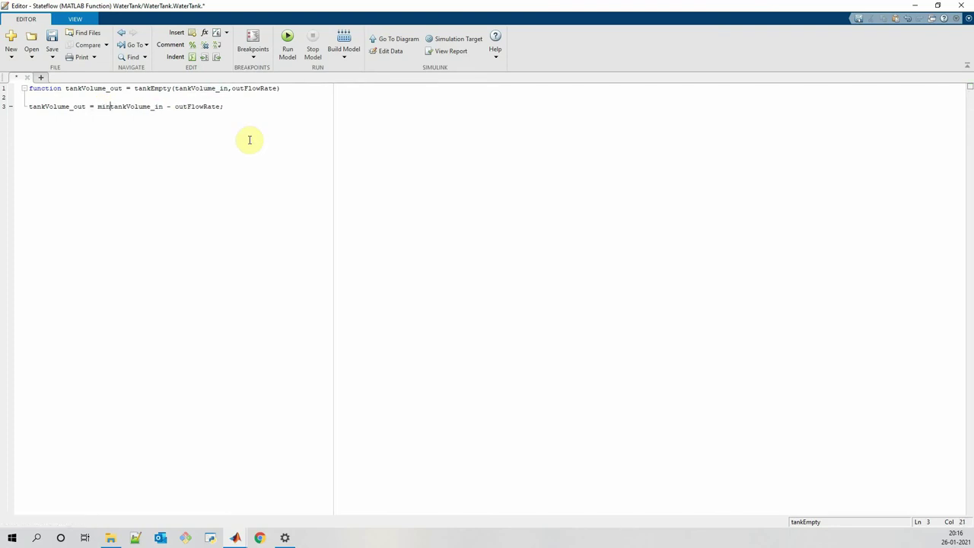
pyautogui.press('BackSpace')
pyautogui.press('BackSpace')
pyautogui.write('ax((')
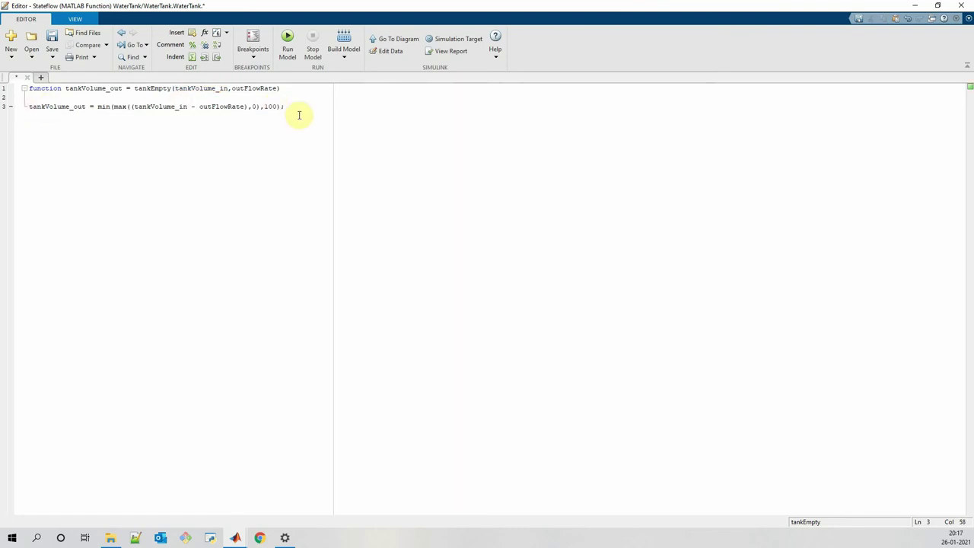
pyautogui.click(261, 107)
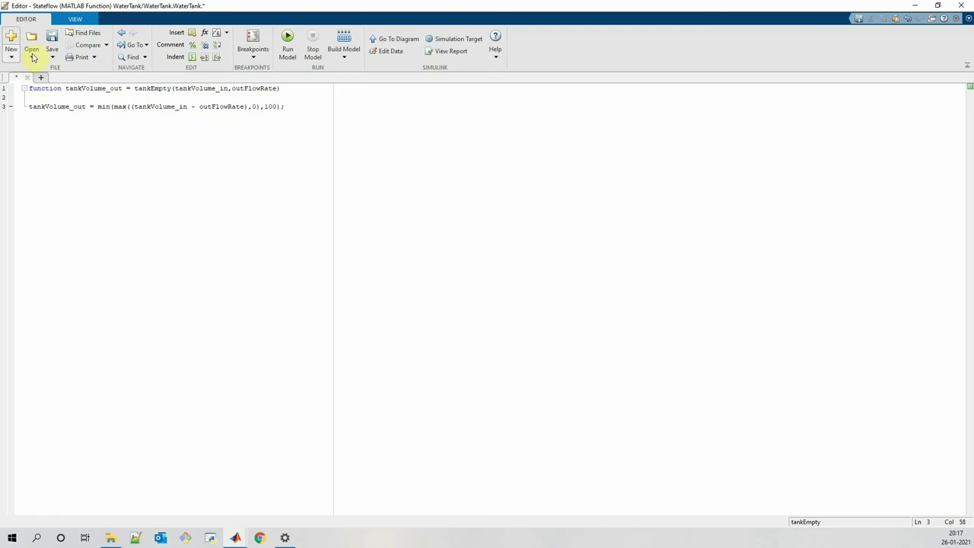
# Save the tankEmpty function, check where tankVolume_in is used, and close the editor.
pyautogui.click(52, 39)
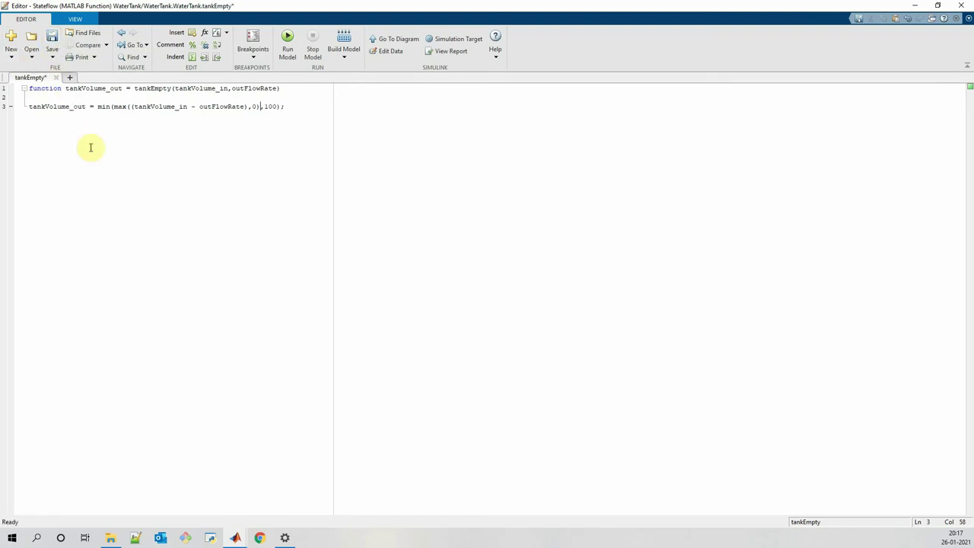
pyautogui.click(51, 38)
pyautogui.click(159, 261)
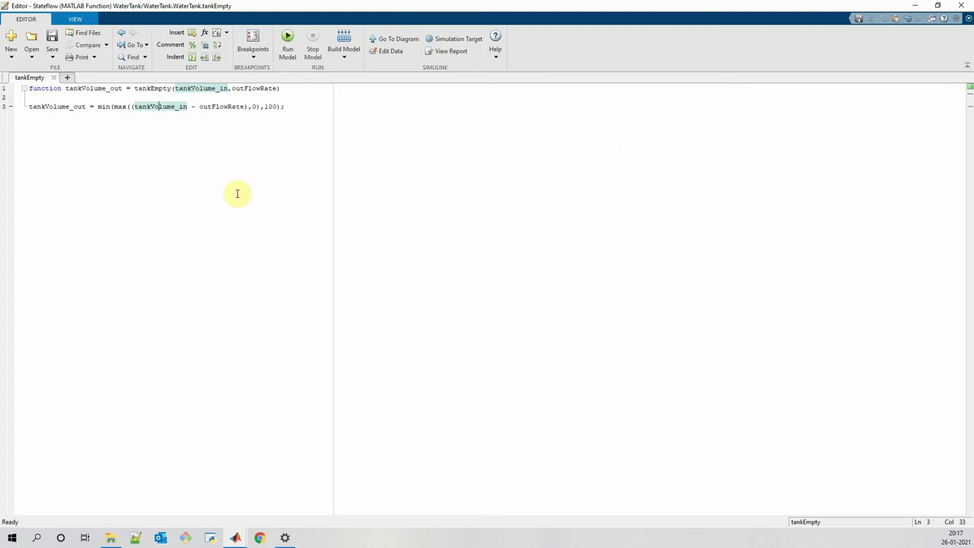
pyautogui.click(417, 253)
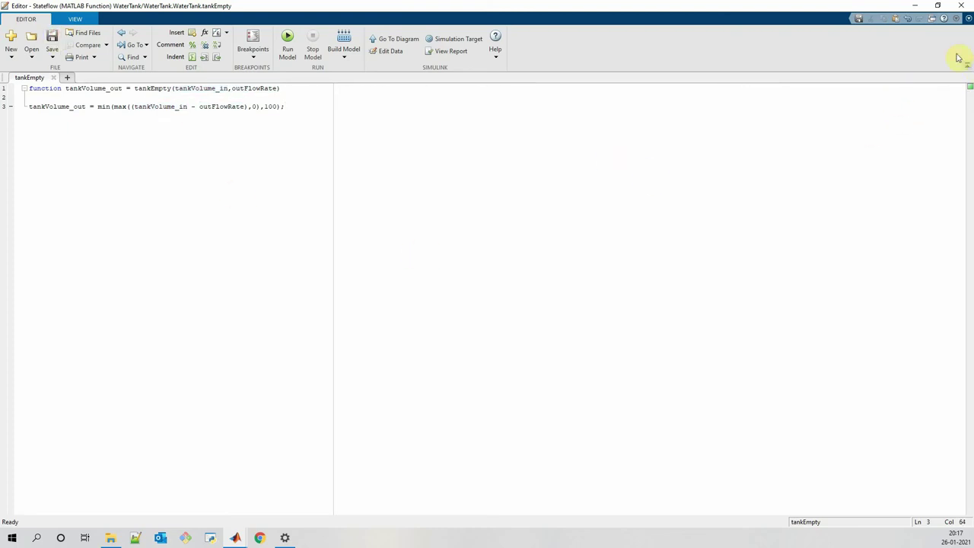
pyautogui.click(959, 7)
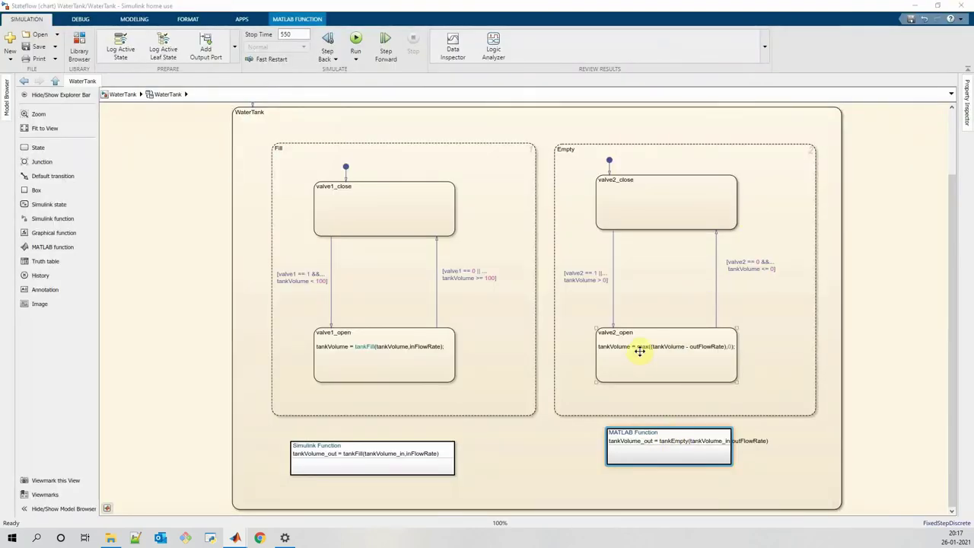
# Change valve2_open's action to tankVolume = tankEmpty(tankVolume,outFlowRate);.
pyautogui.doubleClick(643, 347)
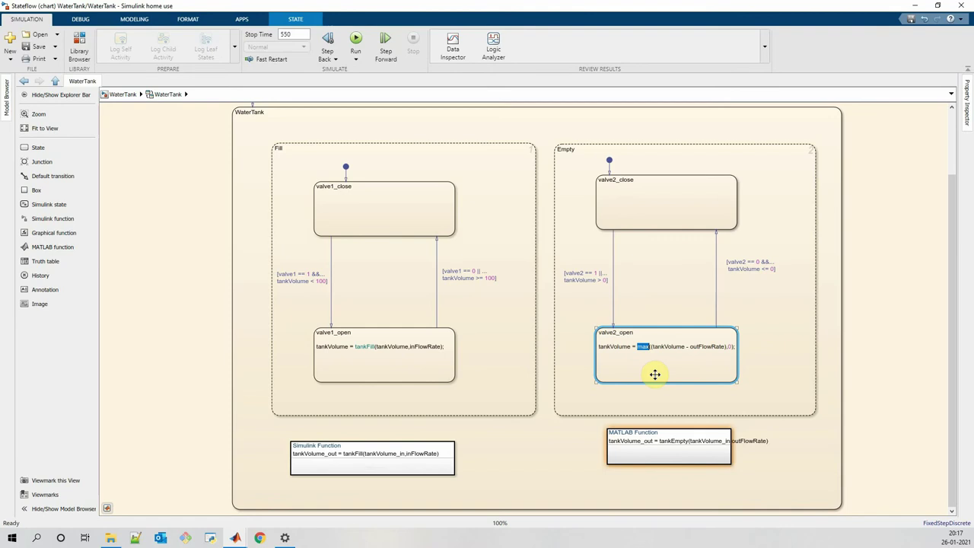
pyautogui.write('tankEmpt')
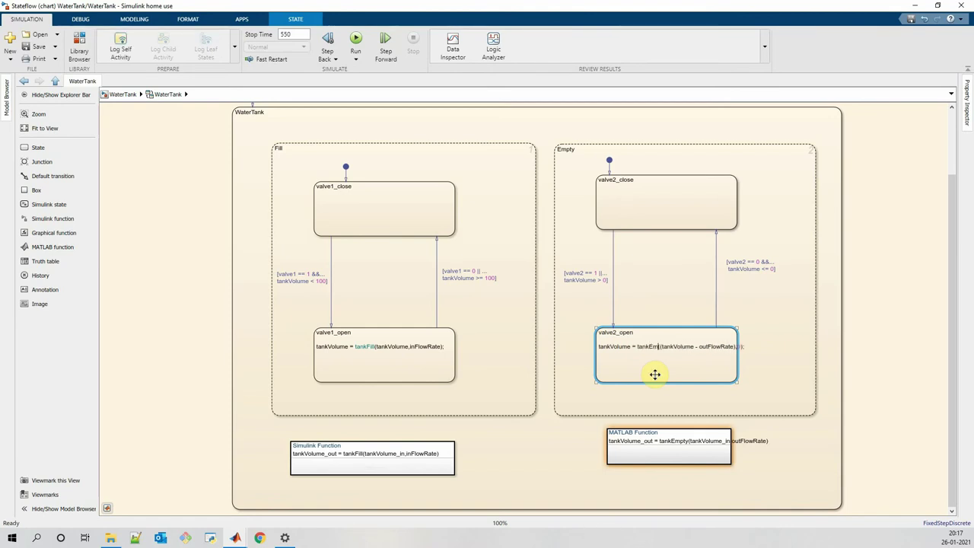
pyautogui.write('y(')
pyautogui.press('Delete')
pyautogui.click(706, 346)
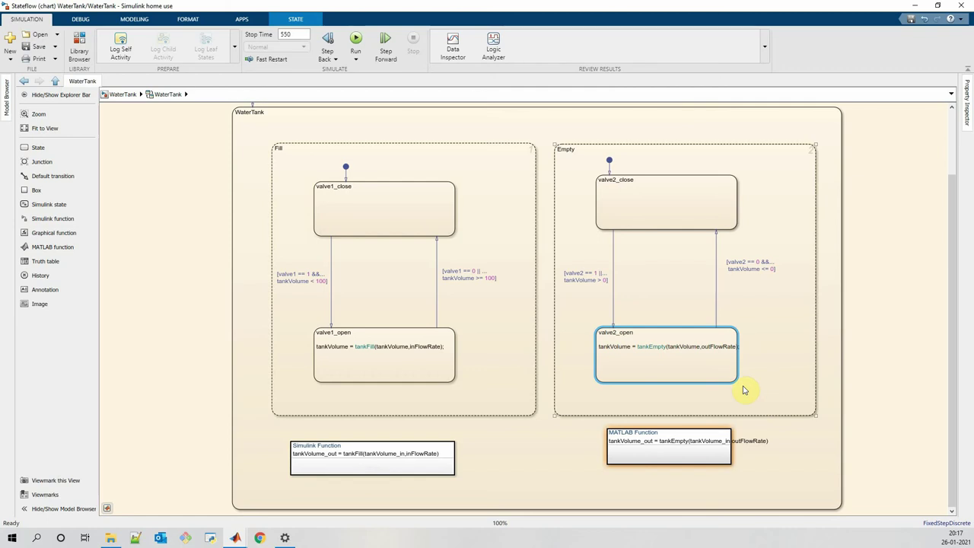
# Shift and widen valve2_open to fit its action, then run the simulation.
pyautogui.moveTo(734, 379); pyautogui.dragTo(746, 385)
pyautogui.click(777, 389)
pyautogui.moveTo(608, 380); pyautogui.dragTo(602, 378)
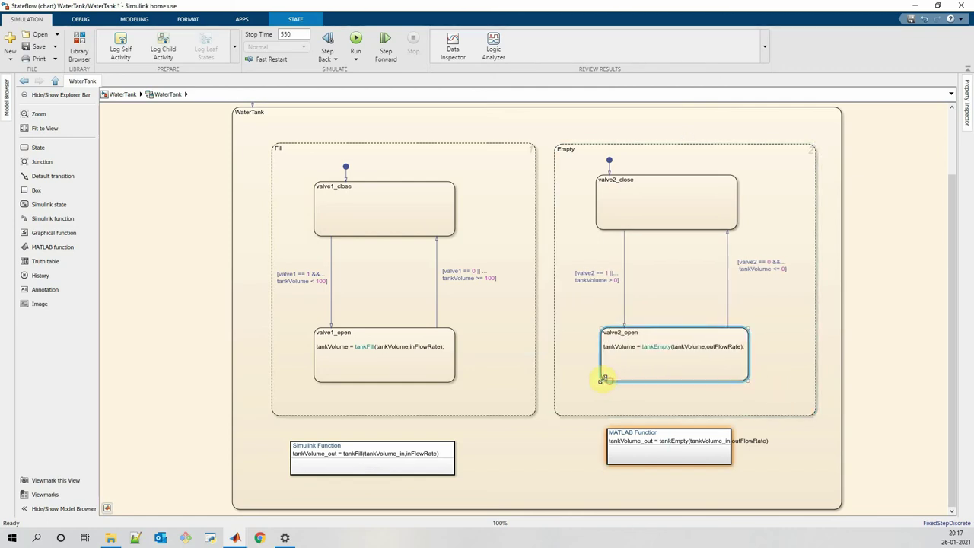
pyautogui.click(780, 441)
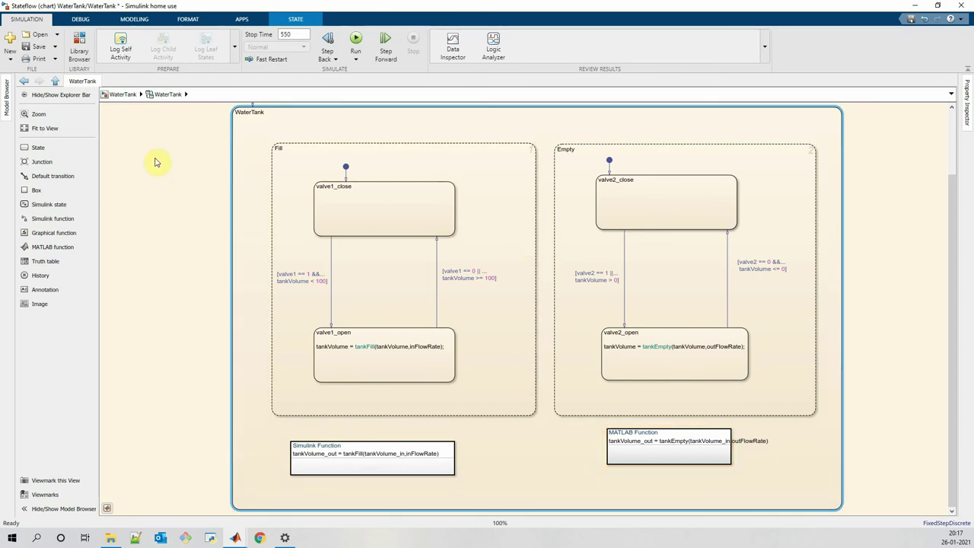
pyautogui.click(354, 38)
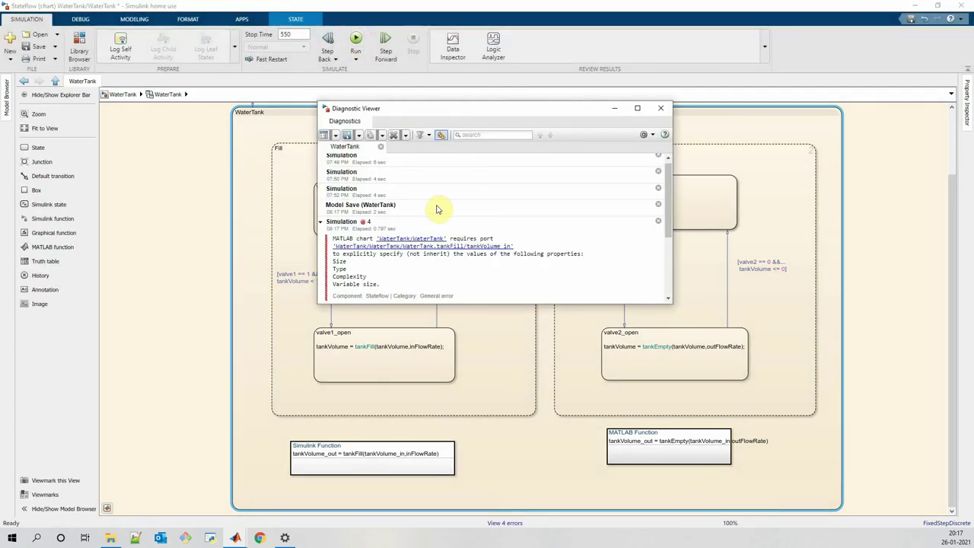
# Dismiss the errors, open tankFill, align inFlowRate under tankVolume_in, and show tankVolume_in's signal attributes.
pyautogui.click(660, 108)
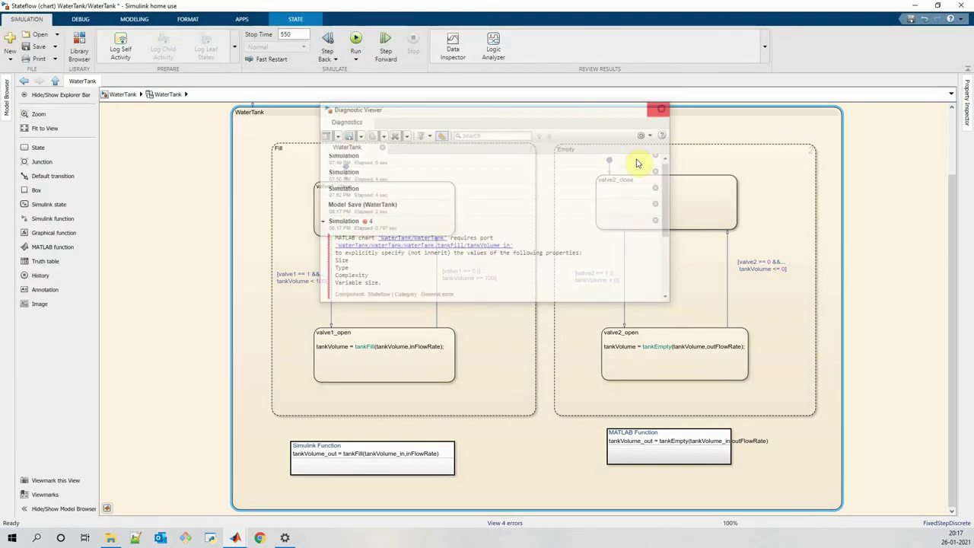
pyautogui.doubleClick(400, 464)
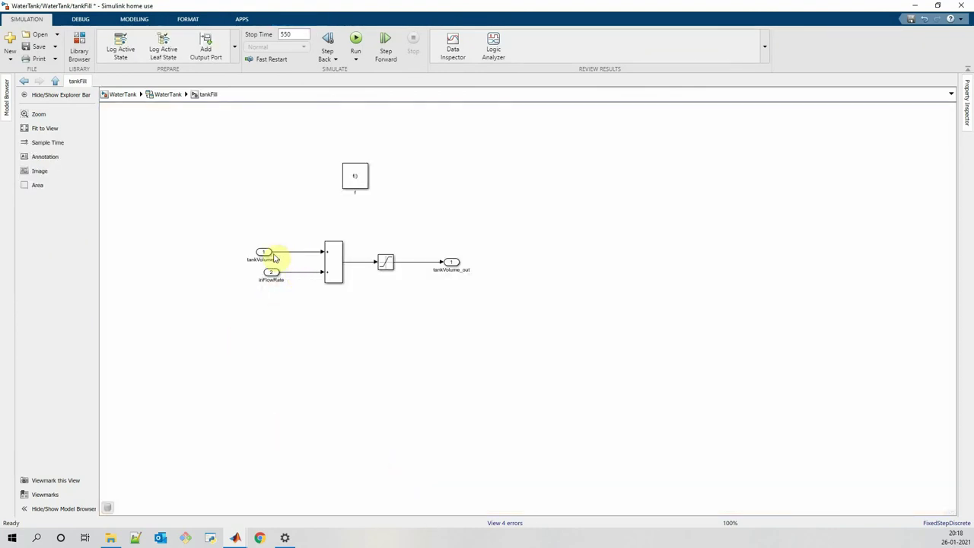
pyautogui.moveTo(272, 274); pyautogui.dragTo(263, 274)
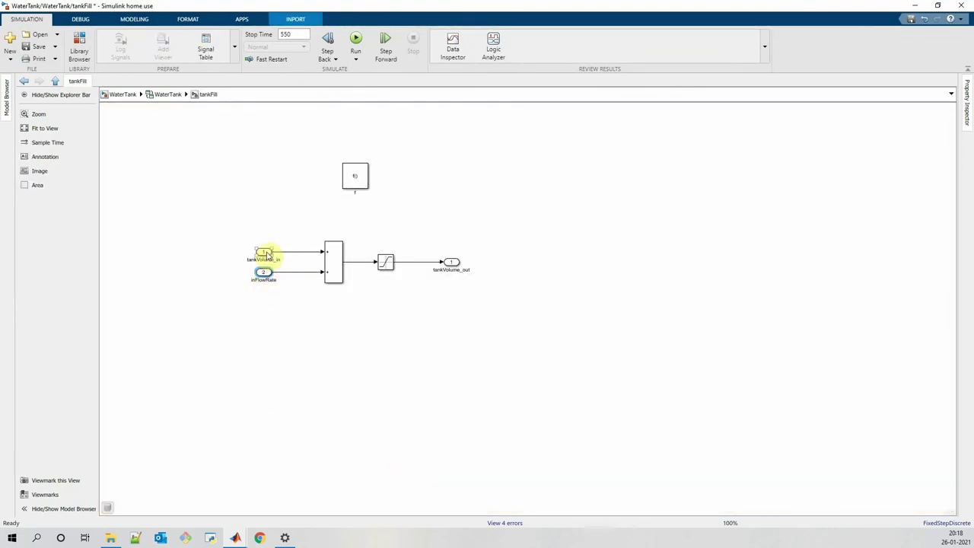
pyautogui.doubleClick(264, 253)
pyautogui.click(331, 193)
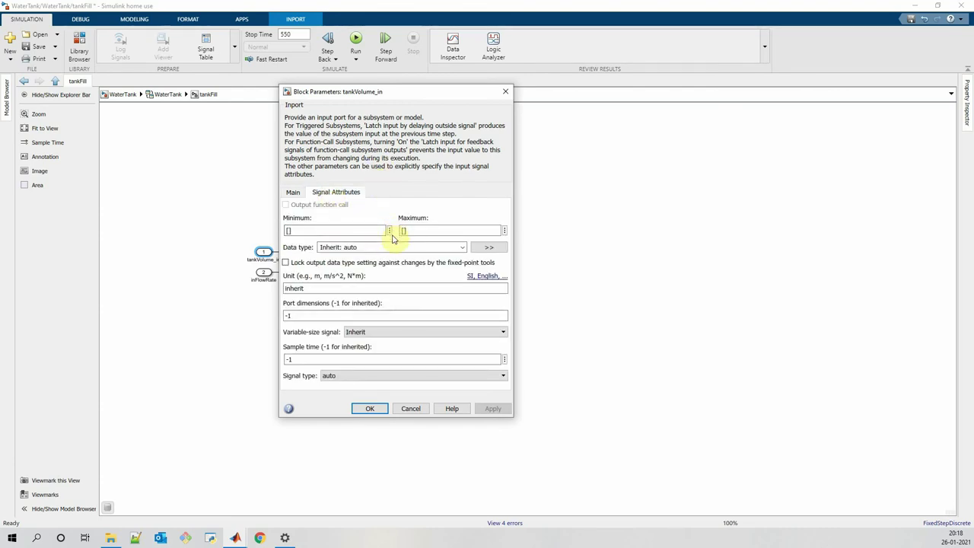
# Set tankVolume_in's data type to double, unit to %, and port dimensions to 1.
pyautogui.click(462, 247)
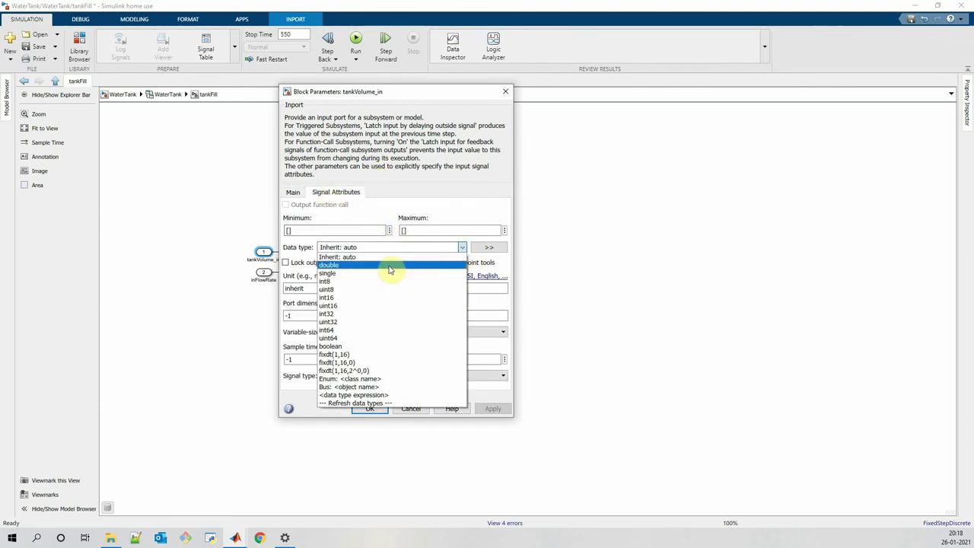
pyautogui.click(388, 265)
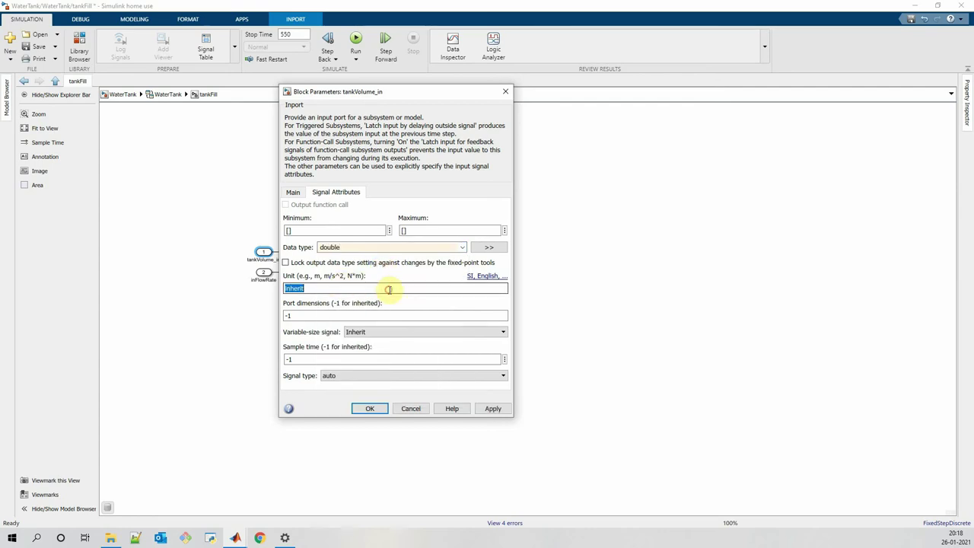
pyautogui.write('per')
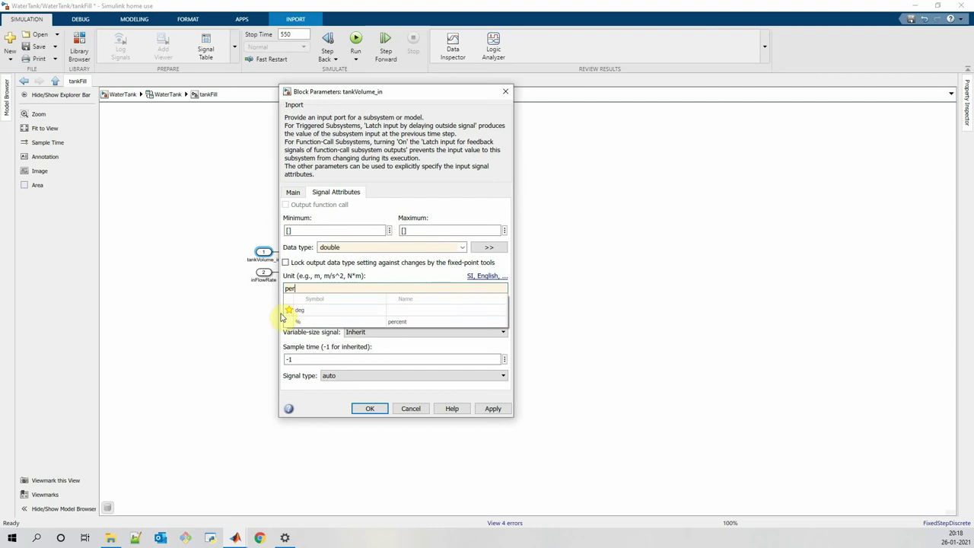
pyautogui.click(304, 321)
pyautogui.doubleClick(314, 316)
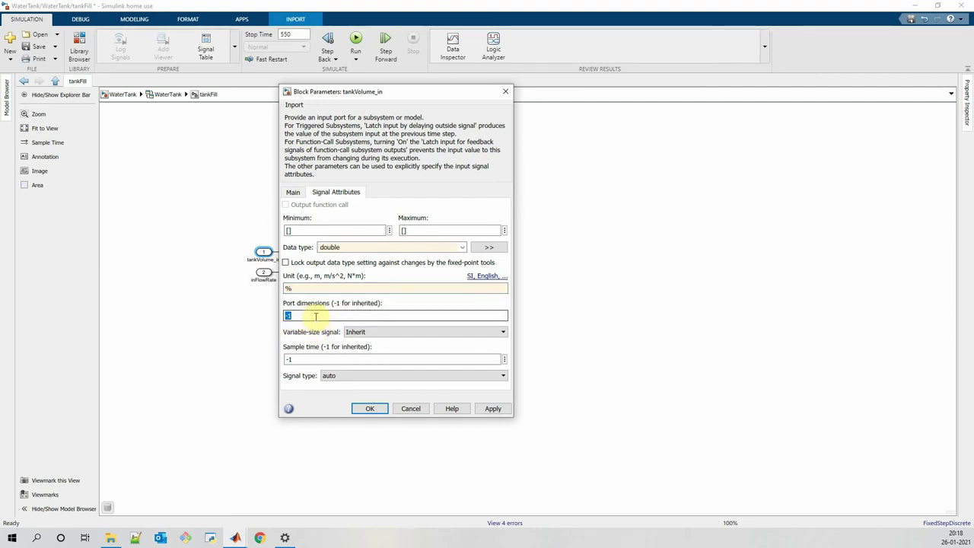
pyautogui.write('1')
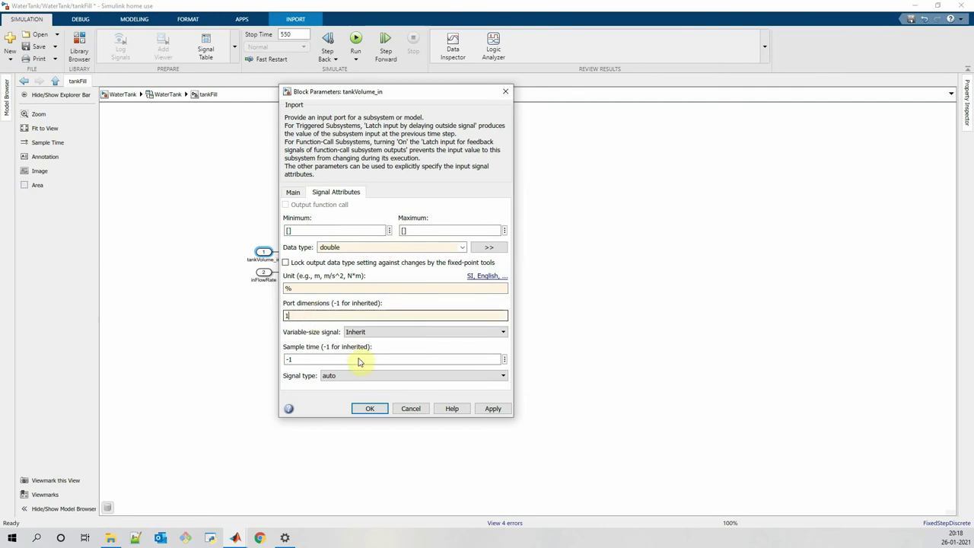
# Make tankVolume_in a fixed-size real signal, apply and confirm, then open inFlowRate's settings.
pyautogui.click(389, 334)
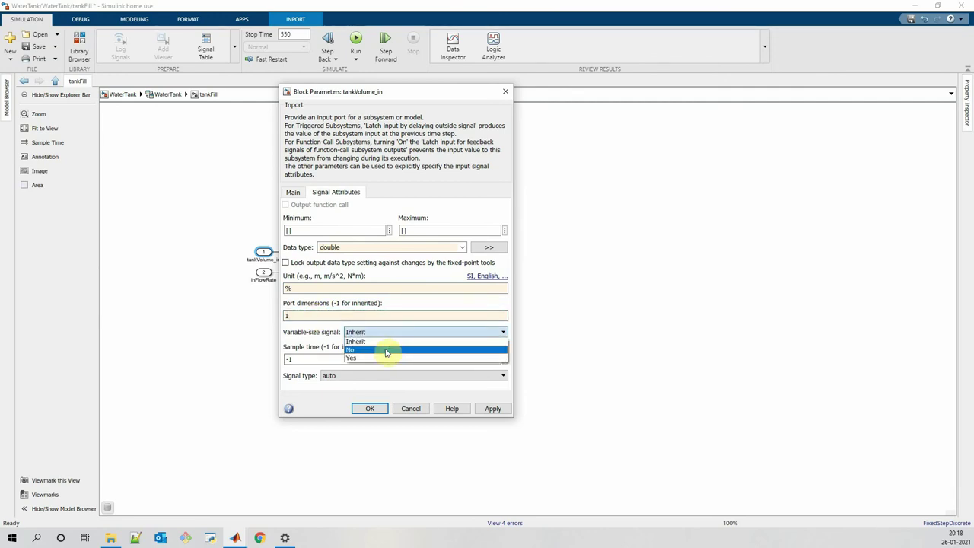
pyautogui.click(384, 349)
pyautogui.click(364, 375)
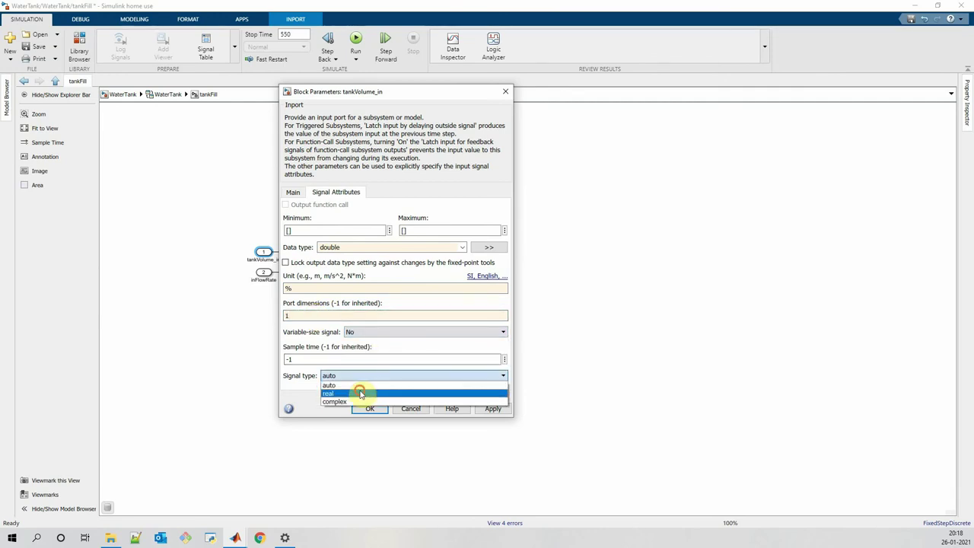
pyautogui.click(360, 391)
pyautogui.click(493, 409)
pyautogui.click(369, 409)
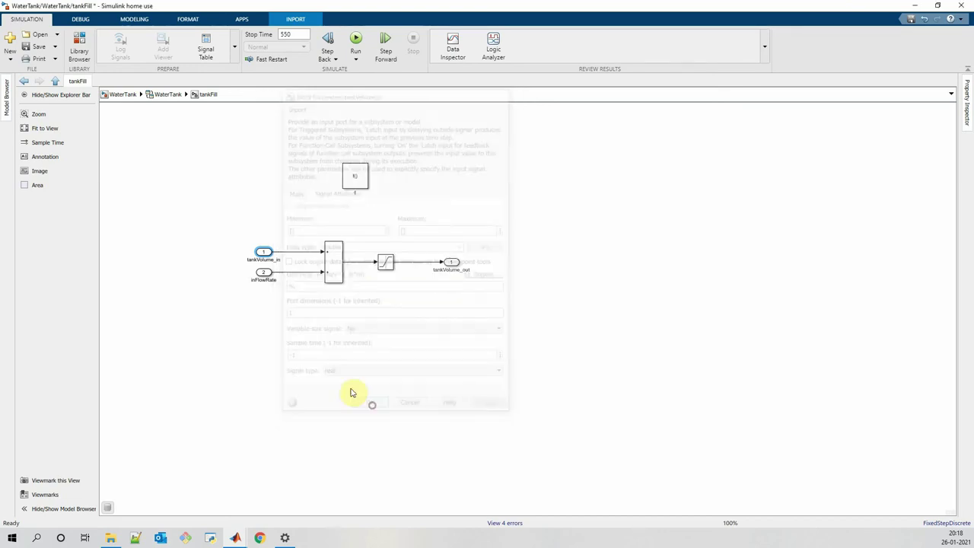
pyautogui.doubleClick(262, 272)
# Set inFlowRate's data type to double and its unit to per/s.
pyautogui.click(340, 212)
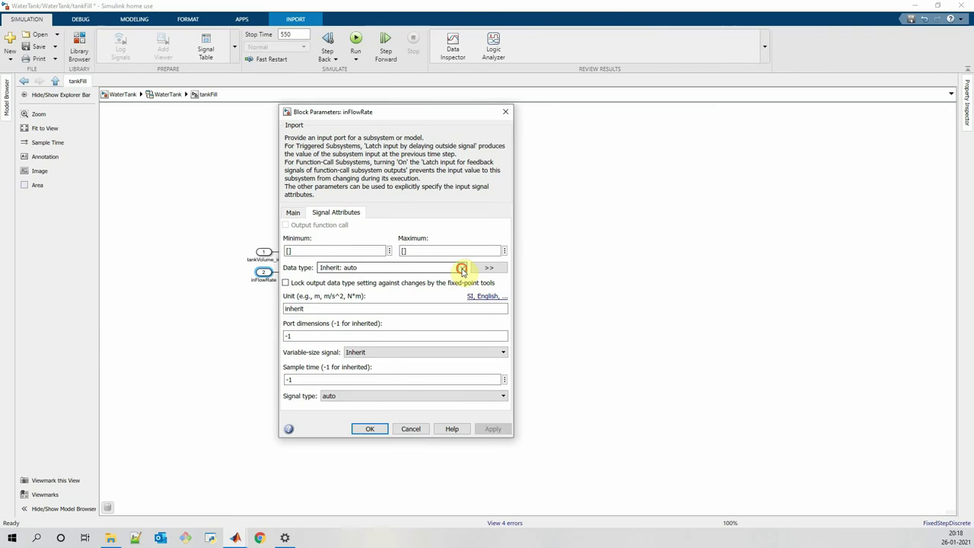
pyautogui.click(461, 267)
pyautogui.click(393, 287)
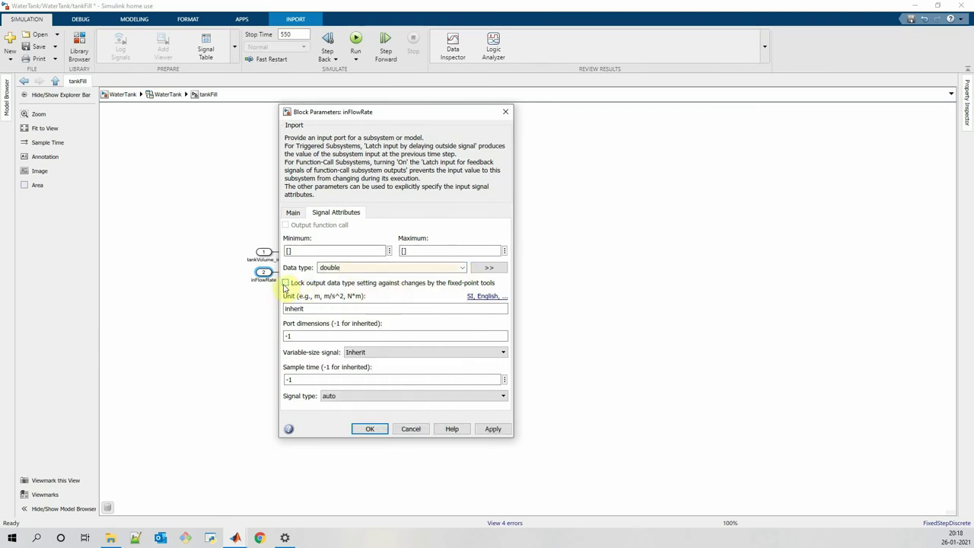
pyautogui.doubleClick(311, 312)
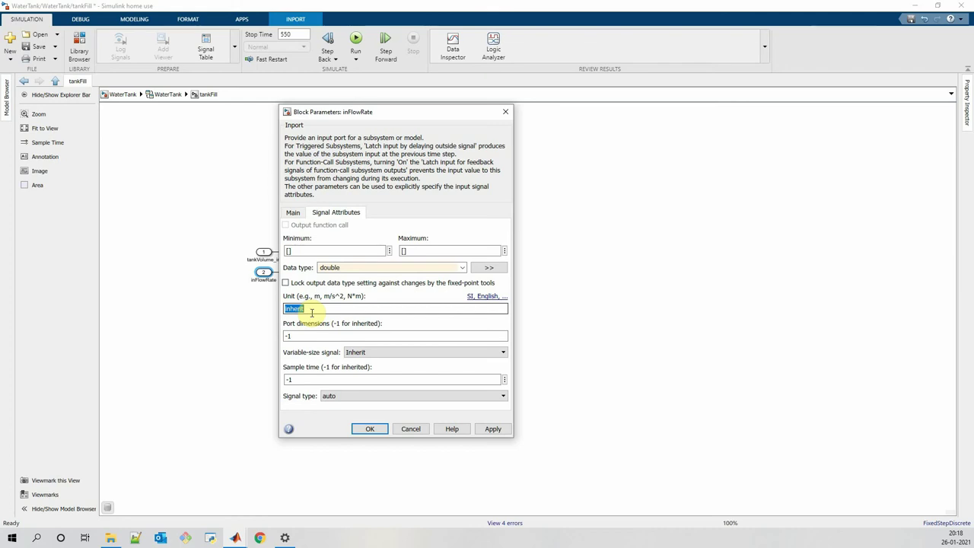
pyautogui.write('per/s')
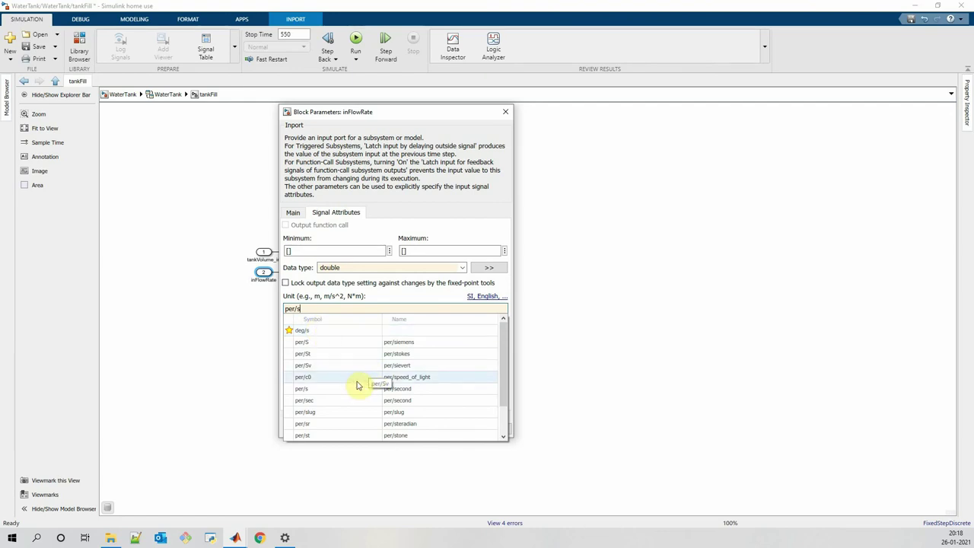
pyautogui.click(332, 389)
# Give inFlowRate port dimensions 1, fixed size and real signal type, and confirm.
pyautogui.doubleClick(311, 336)
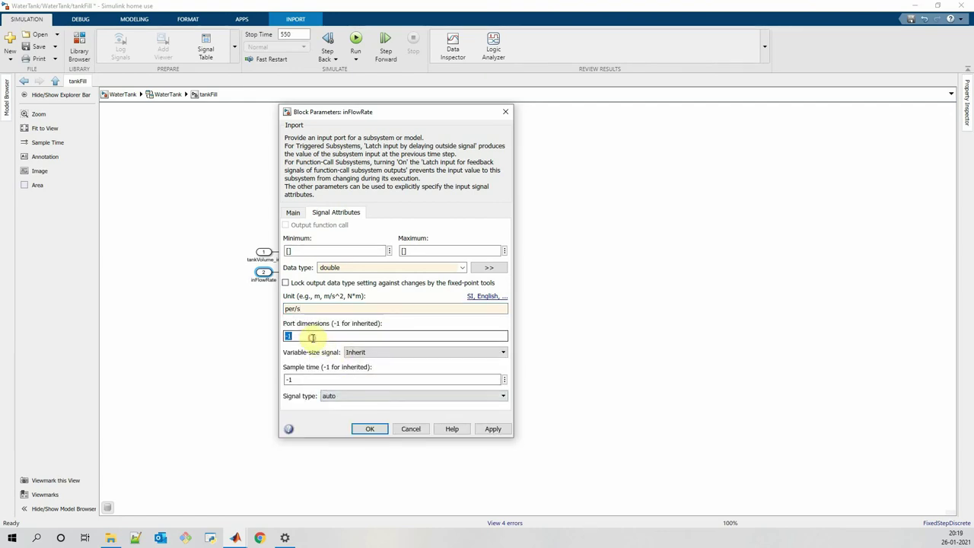
pyautogui.write('1')
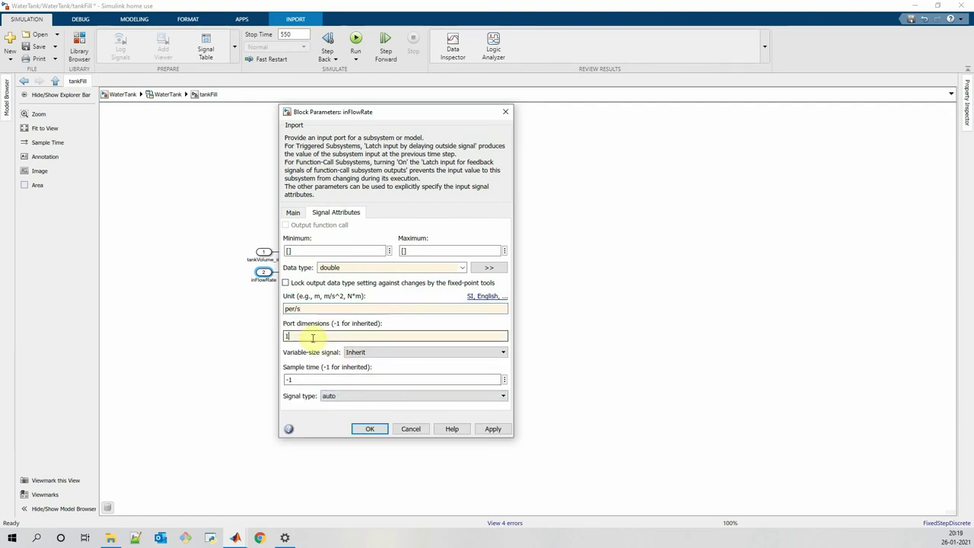
pyautogui.click(370, 352)
pyautogui.click(363, 370)
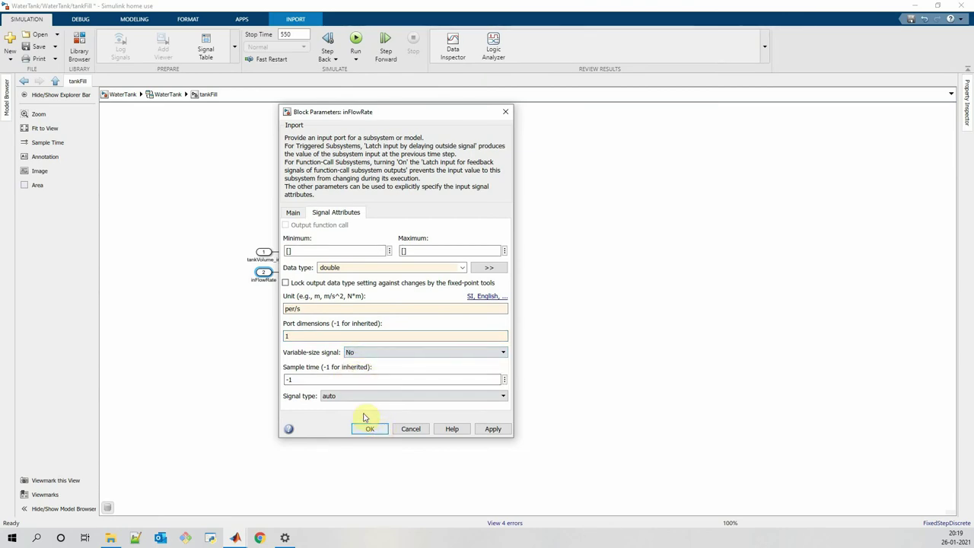
pyautogui.click(372, 394)
pyautogui.click(350, 412)
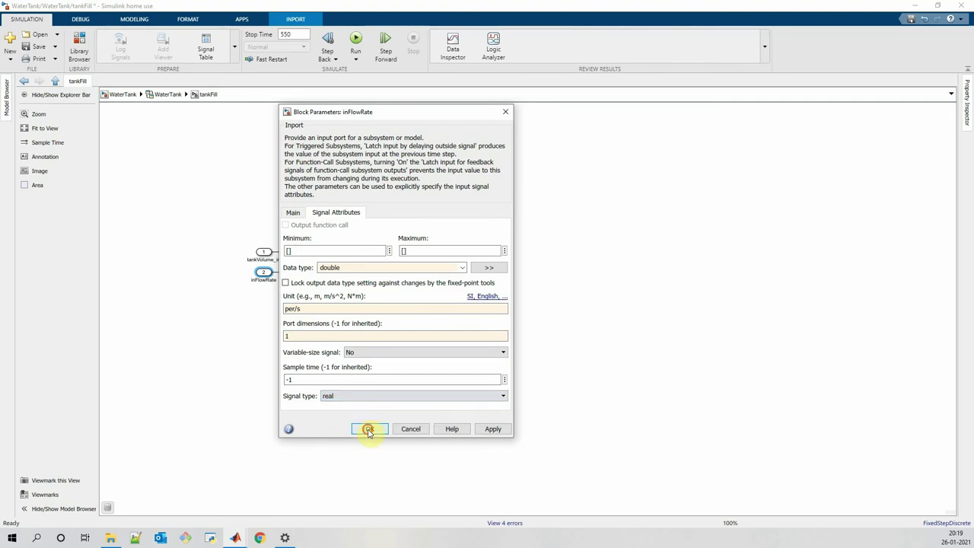
pyautogui.click(365, 427)
# Go back up from tankFill to the WaterTank chart.
pyautogui.press('Escape')
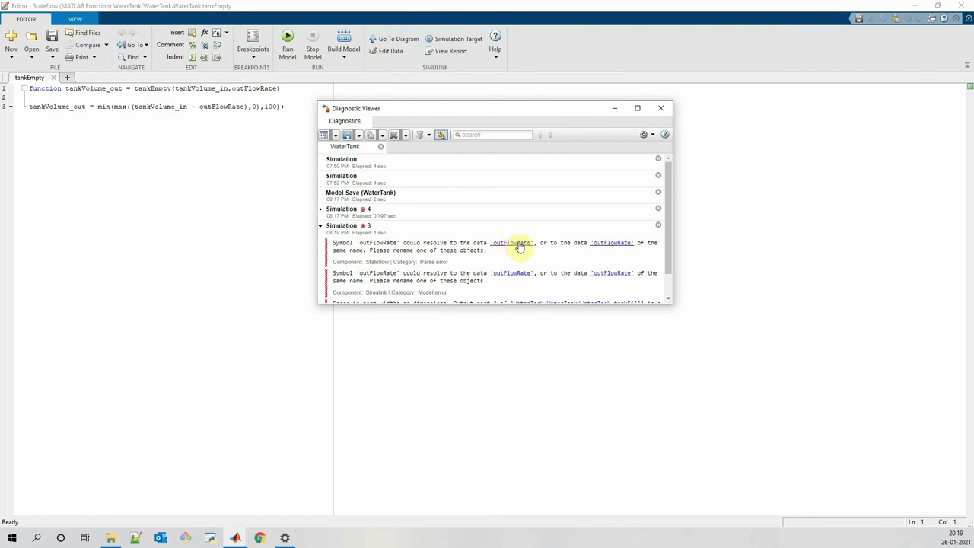
# Rename outFlowRate to outFlowRate_1 in both the tankEmpty header and body.
pyautogui.click(661, 108)
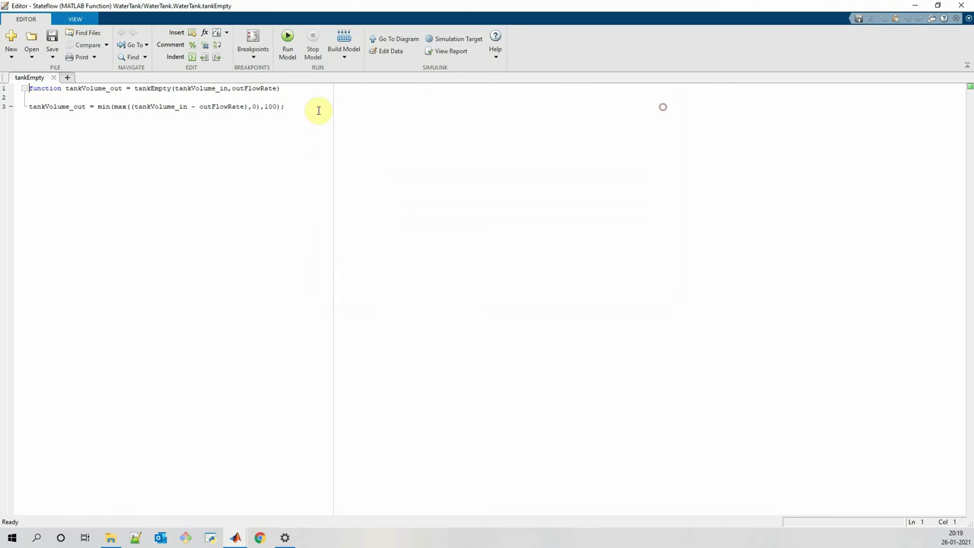
pyautogui.click(279, 88)
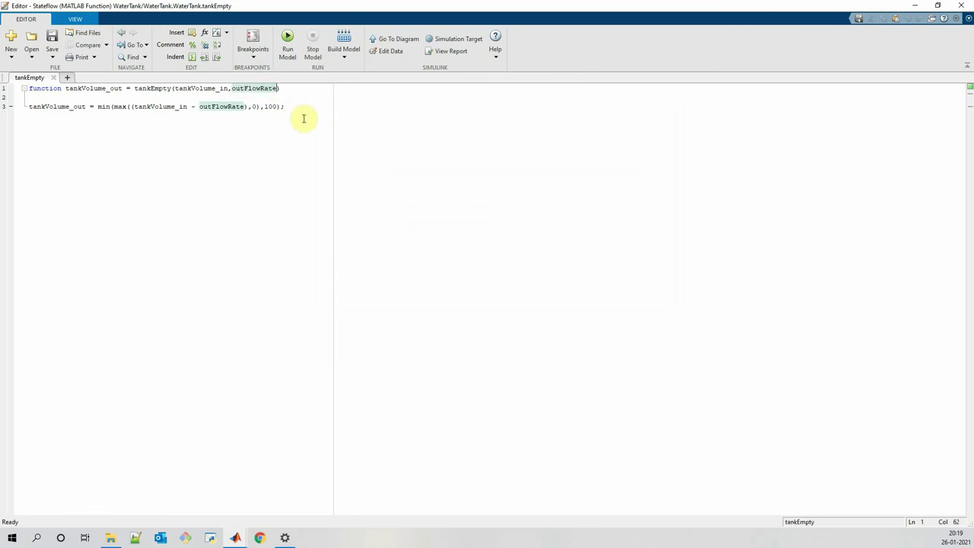
pyautogui.write('_1')
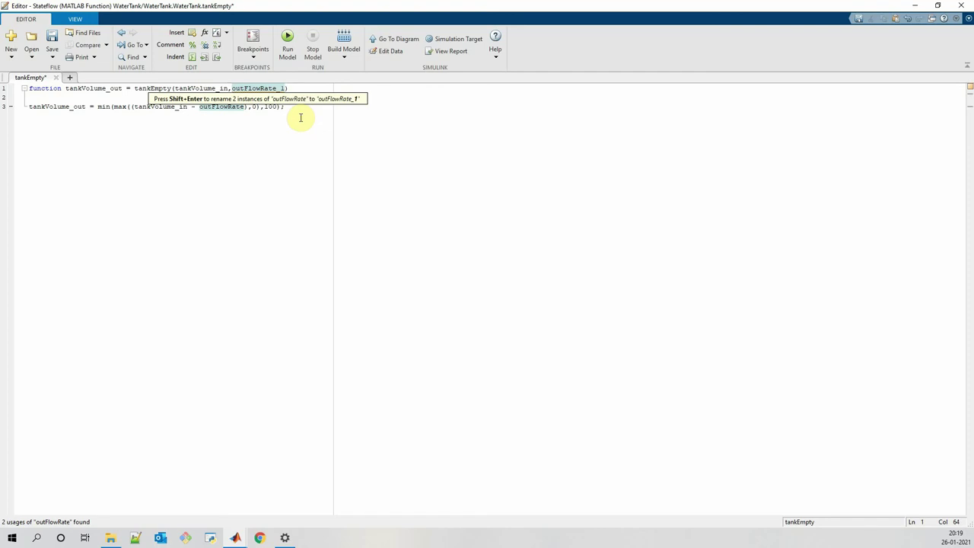
pyautogui.hotkey('shift', 'Return')
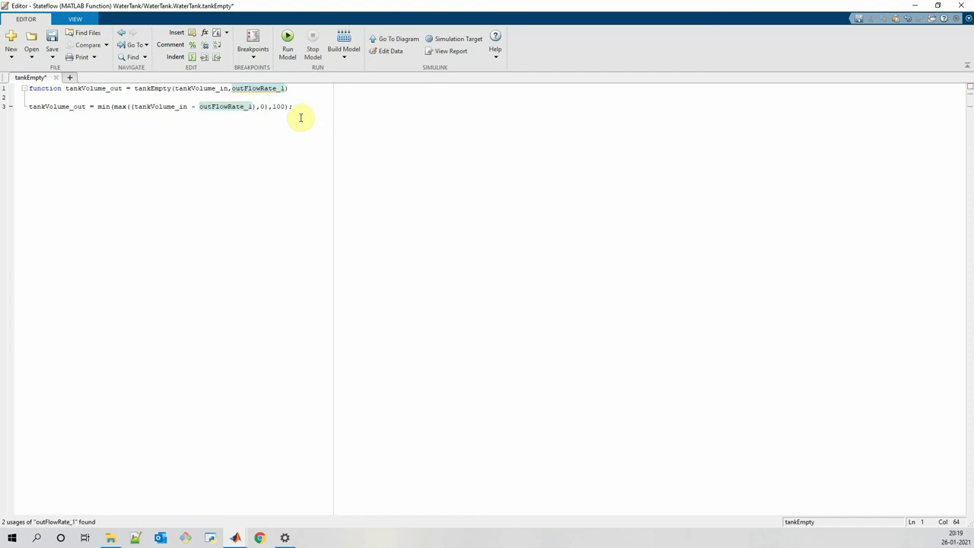
pyautogui.click(276, 167)
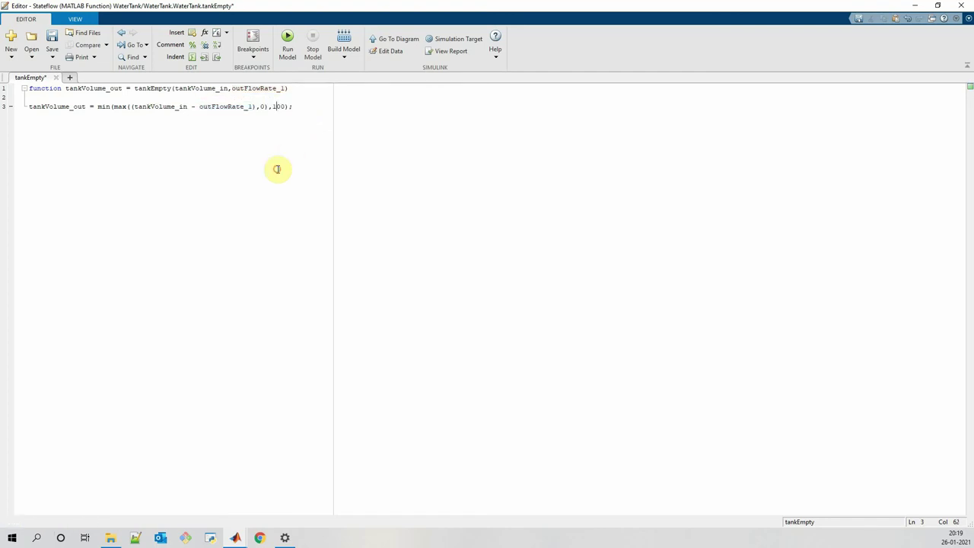
# Rerun WaterTank, view tankVolume on the top-level Scope, then switch to signal.xlsx.
pyautogui.click(960, 6)
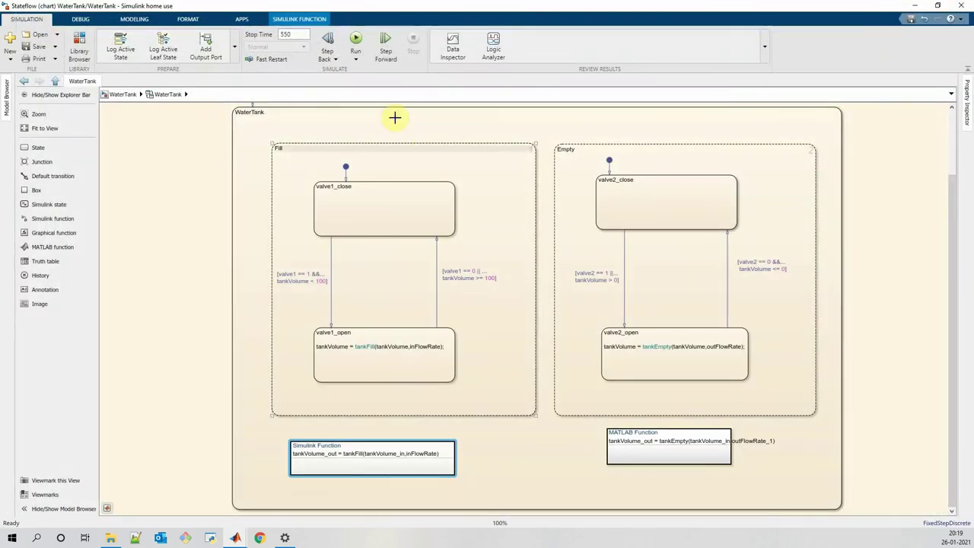
pyautogui.click(355, 40)
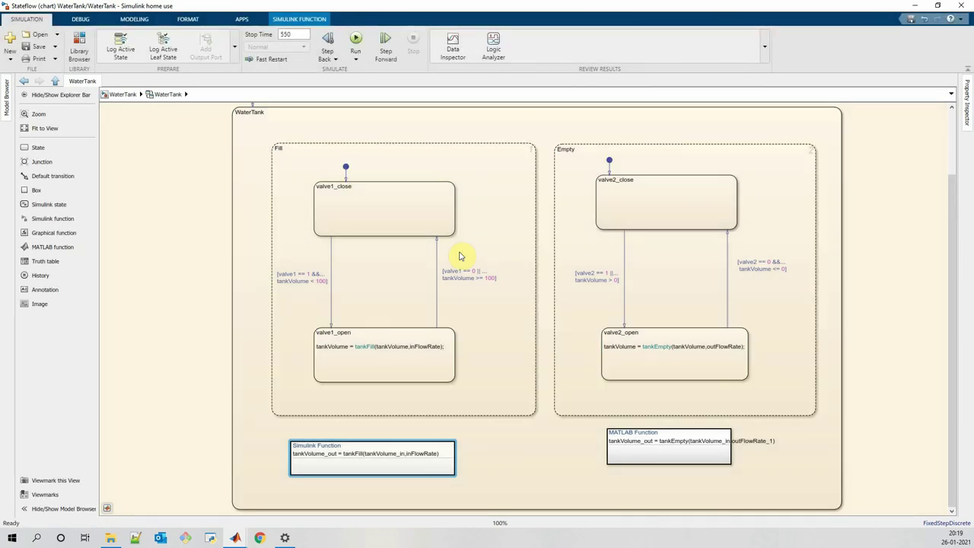
pyautogui.press('Escape')
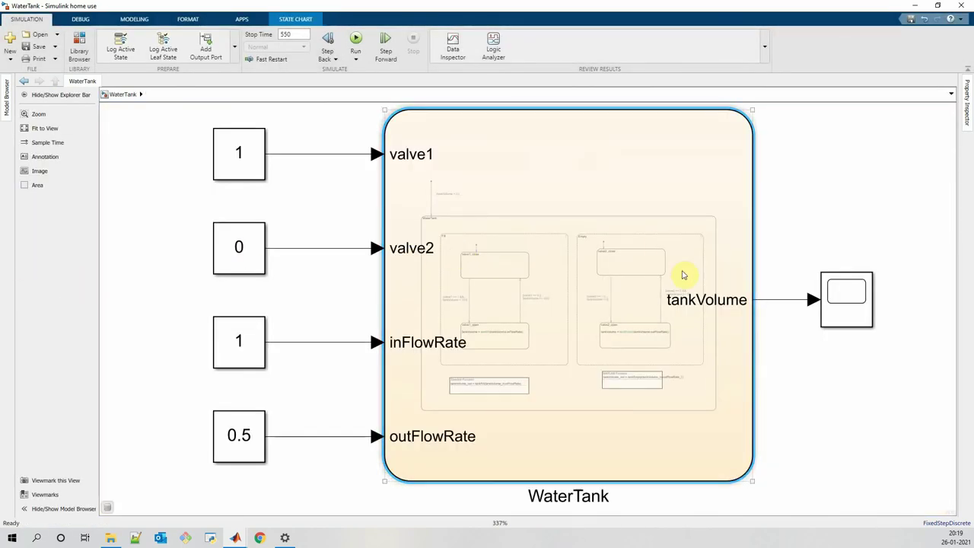
pyautogui.doubleClick(843, 299)
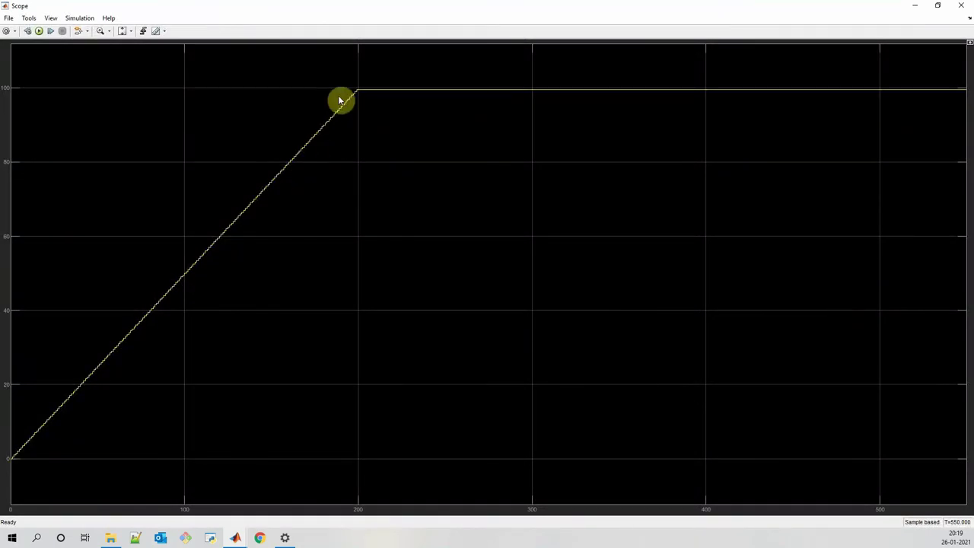
pyautogui.click(960, 6)
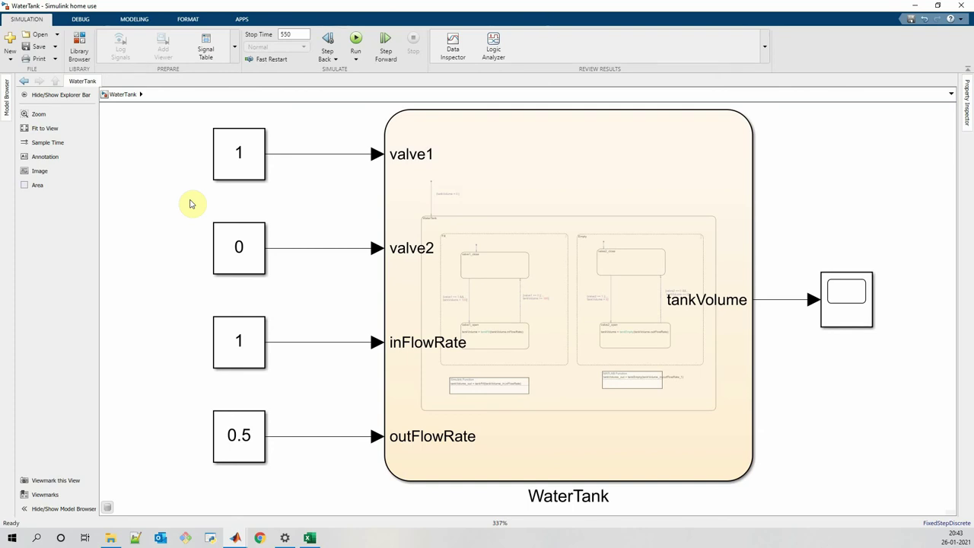
pyautogui.click(311, 537)
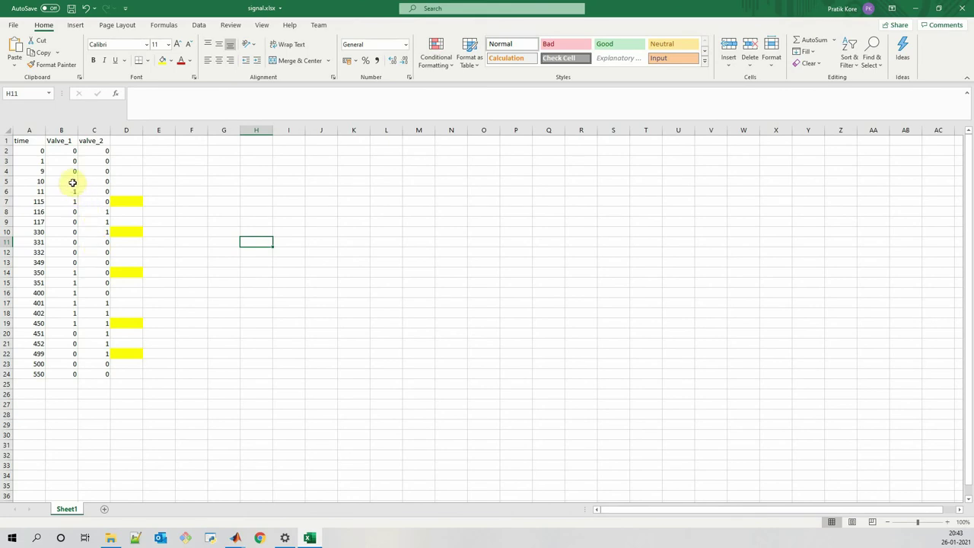
# Review the Valve_1 (B5:B7) and valve_2 (C8:C10) values, then save and close signal.xlsx.
pyautogui.moveTo(71, 181); pyautogui.dragTo(72, 201)
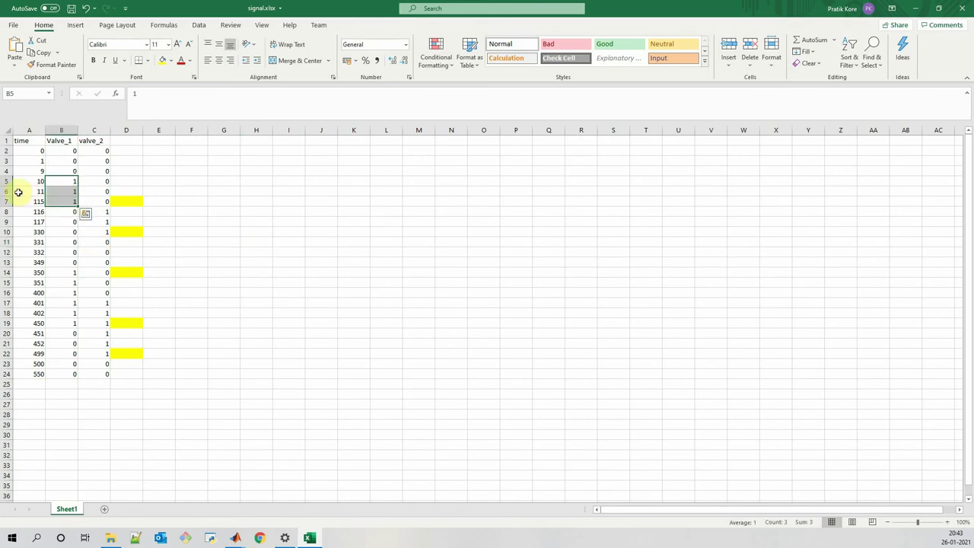
pyautogui.moveTo(108, 213); pyautogui.dragTo(102, 232)
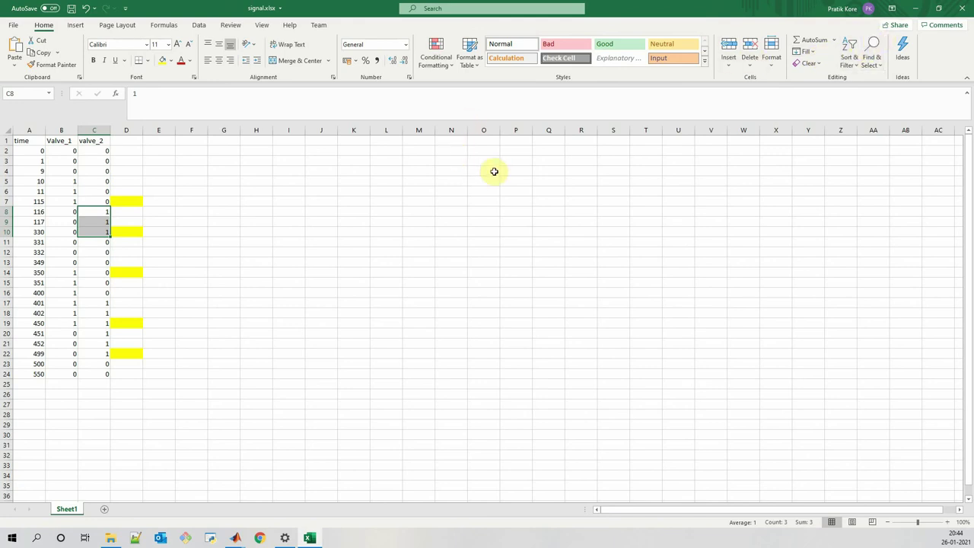
pyautogui.click(963, 9)
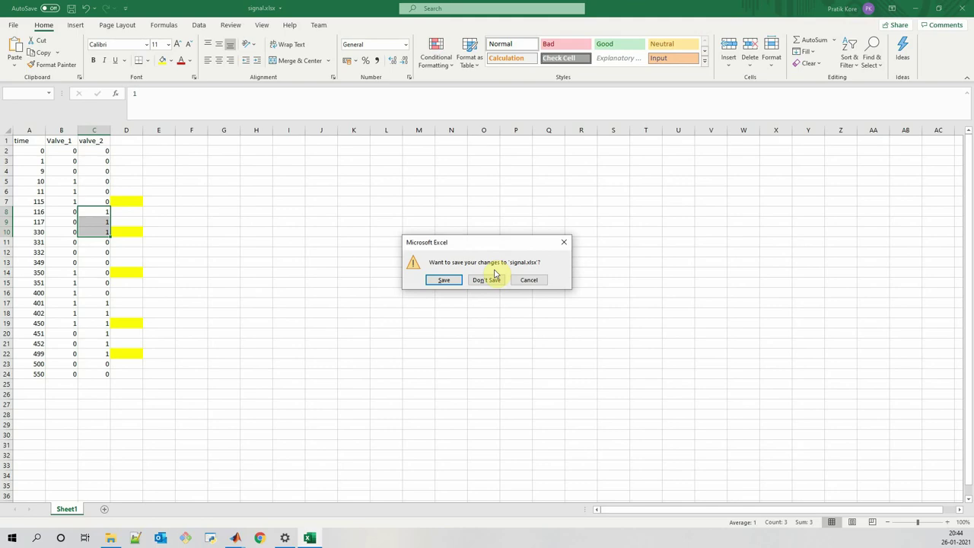
pyautogui.click(445, 281)
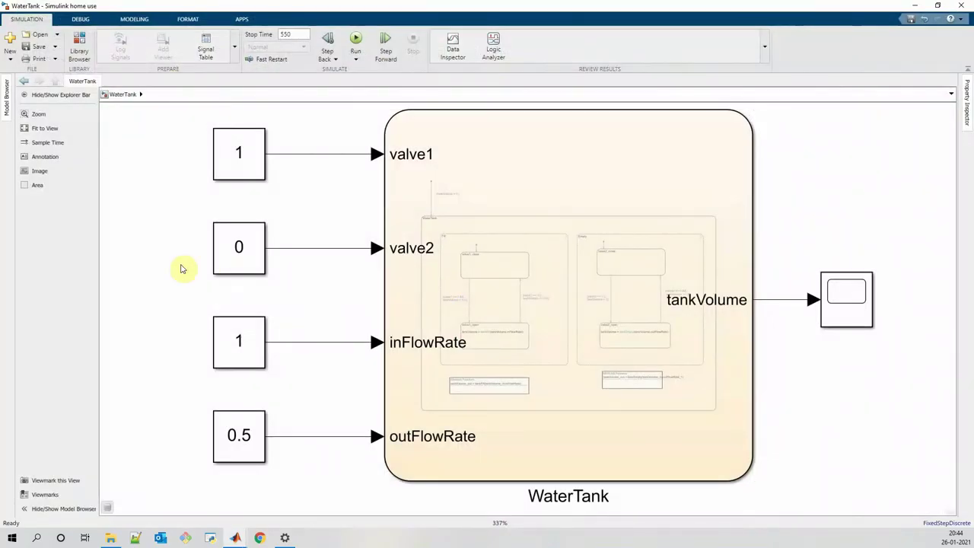
# Insert a Signal Builder block, shaped narrow and tall, to the left of the inputs.
pyautogui.click(160, 259)
pyautogui.write('sign')
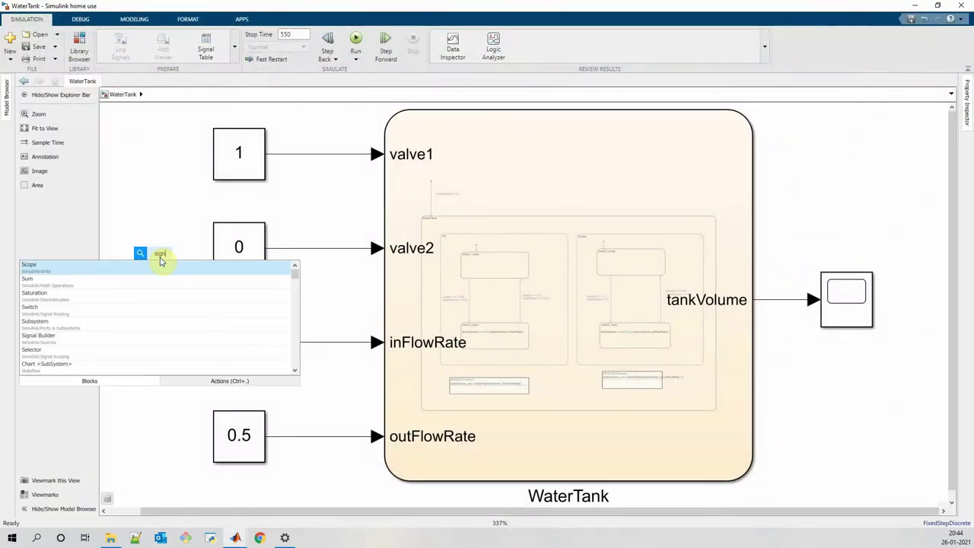
pyautogui.write('al b')
pyautogui.press('Return')
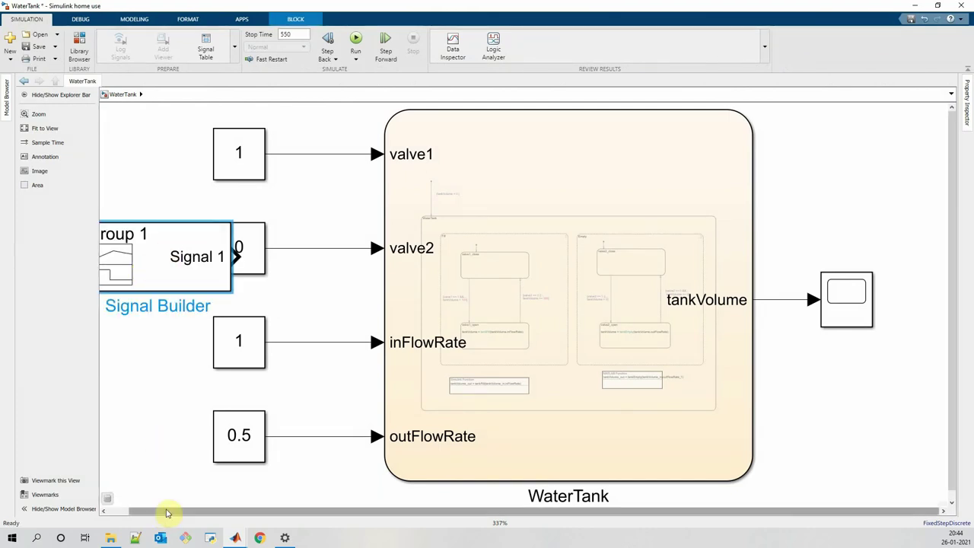
pyautogui.moveTo(168, 514); pyautogui.dragTo(120, 505)
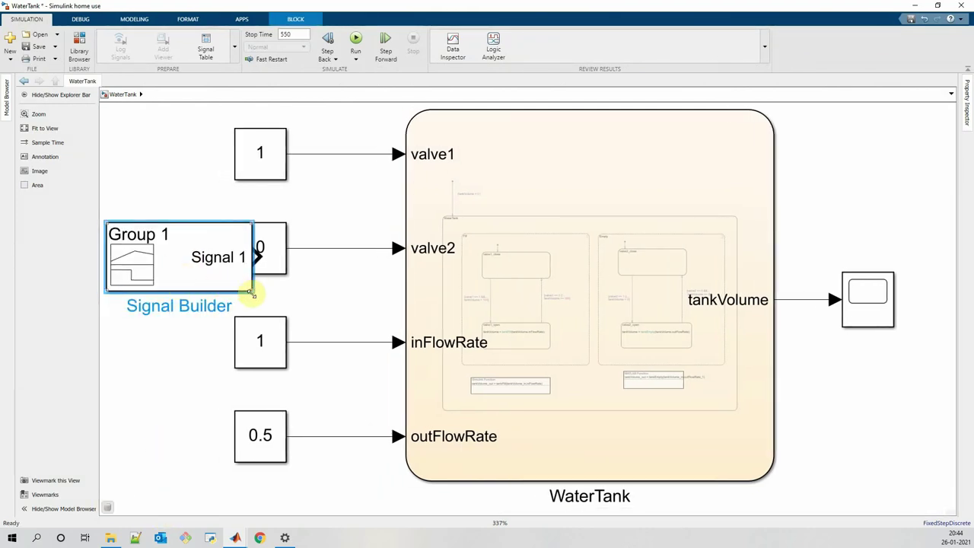
pyautogui.moveTo(251, 293); pyautogui.dragTo(180, 359)
pyautogui.moveTo(149, 294); pyautogui.dragTo(166, 189)
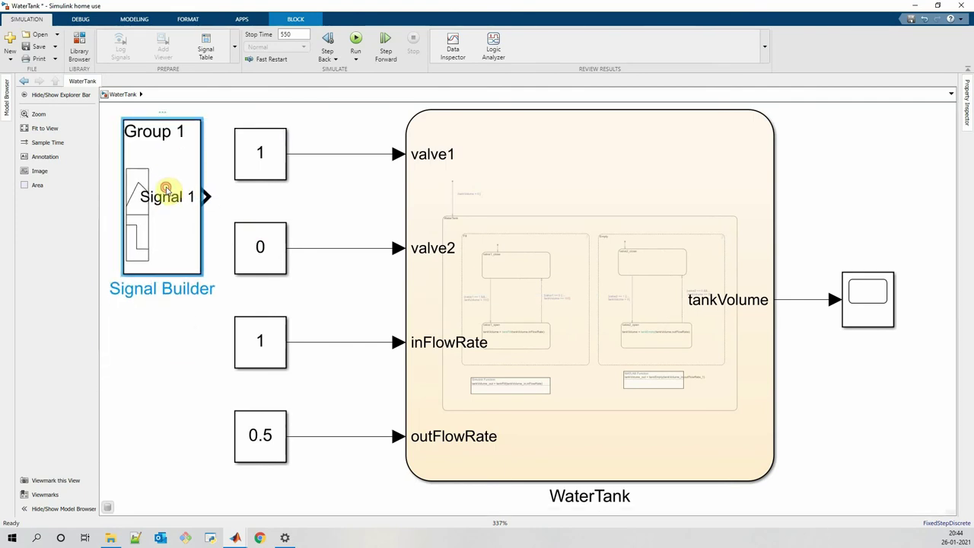
# In the Signal Builder, start an import from file and choose signal.xlsx.
pyautogui.doubleClick(183, 169)
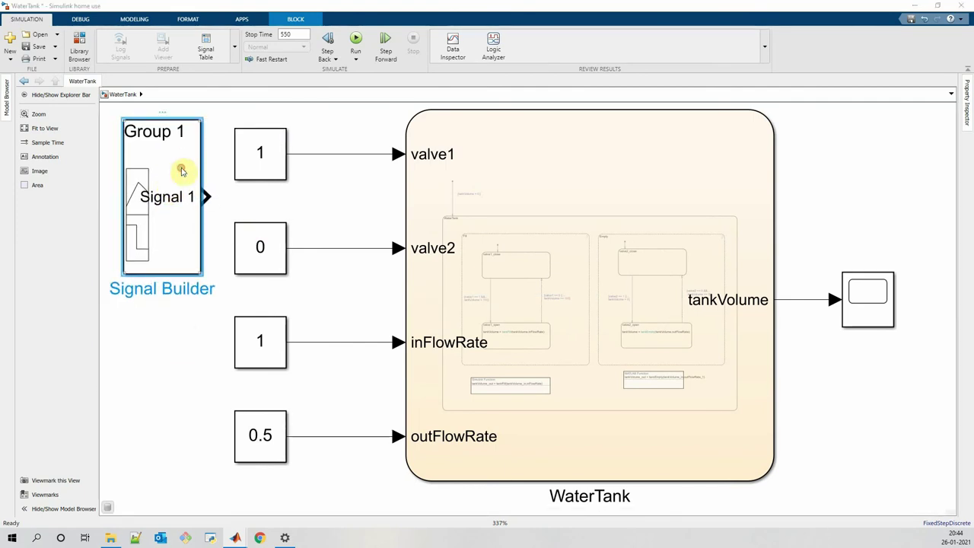
pyautogui.click(224, 156)
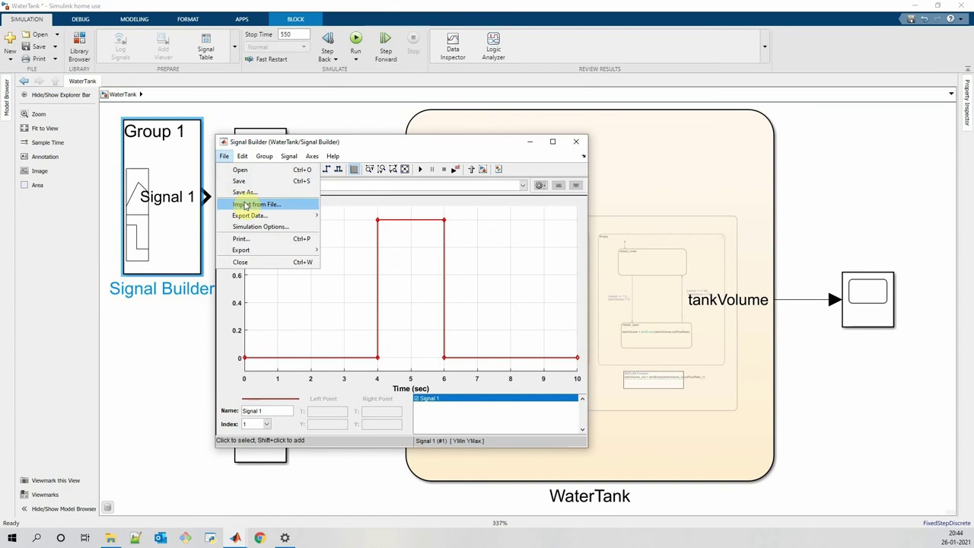
pyautogui.click(246, 205)
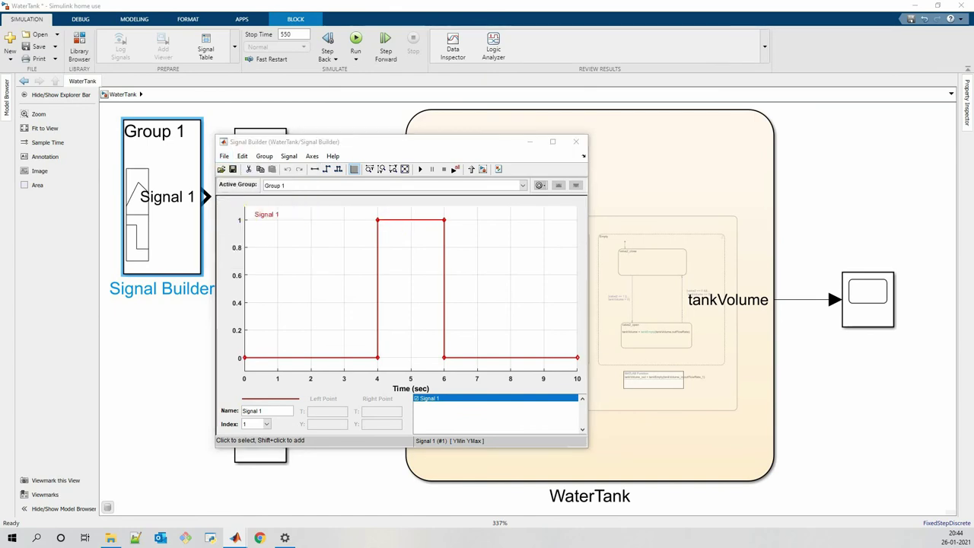
pyautogui.click(341, 186)
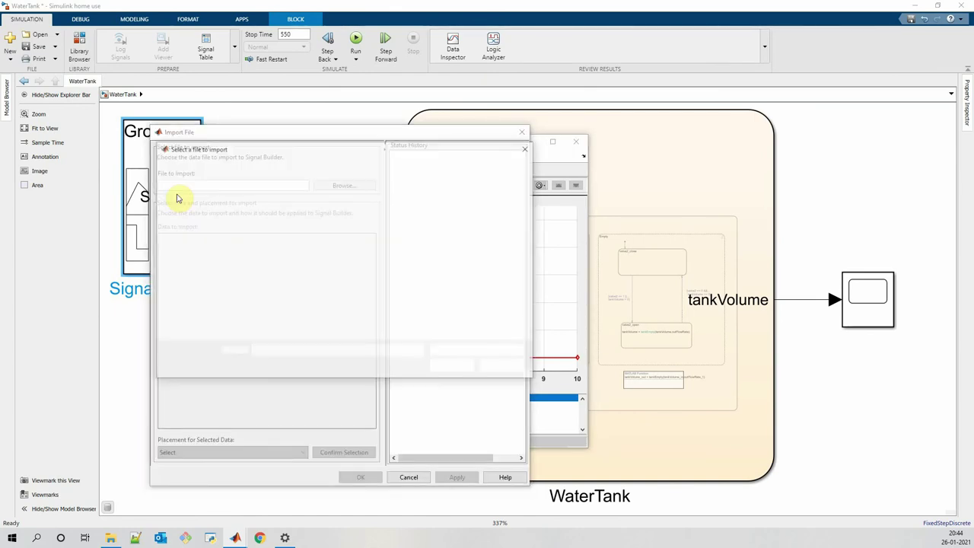
pyautogui.click(326, 222)
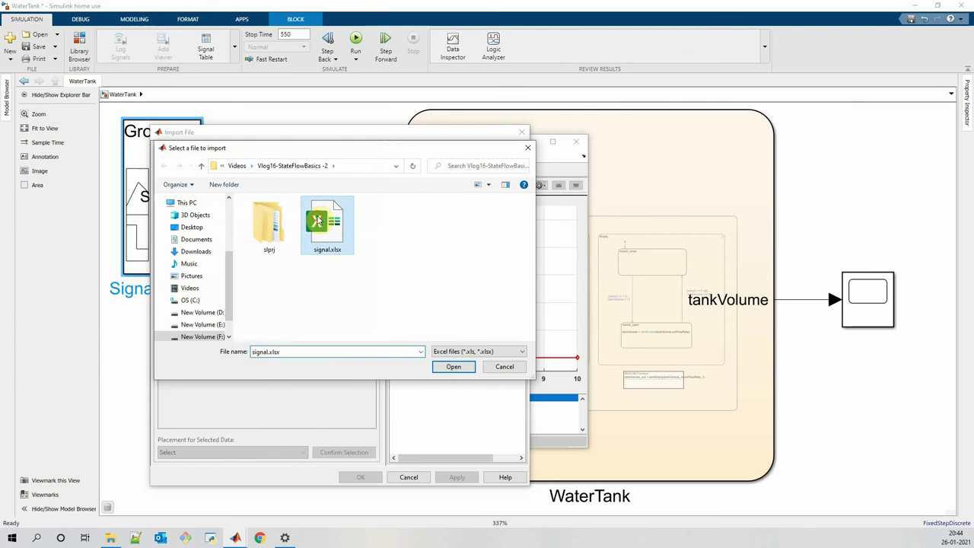
pyautogui.click(454, 367)
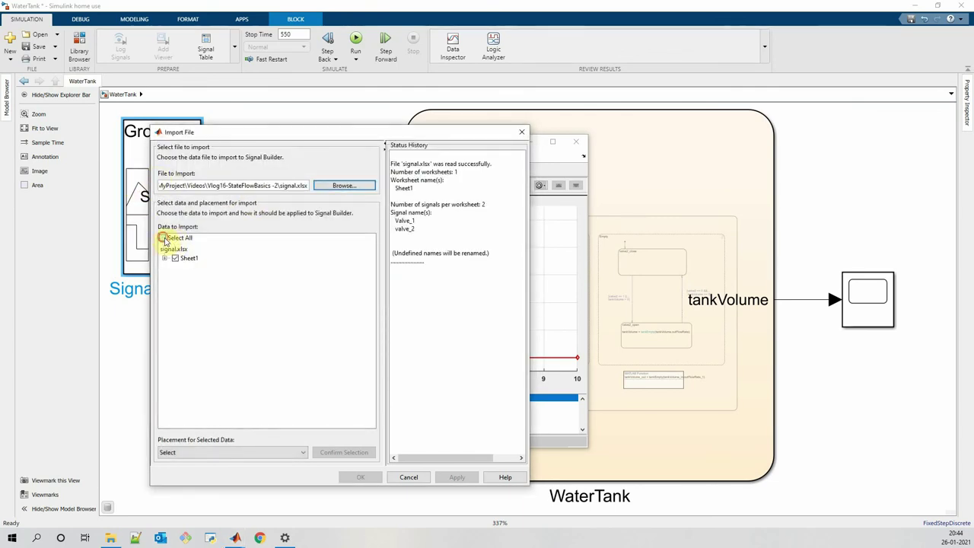
# Import all data replacing the existing dataset, without saving old signals, and close the editor.
pyautogui.click(162, 238)
pyautogui.click(239, 452)
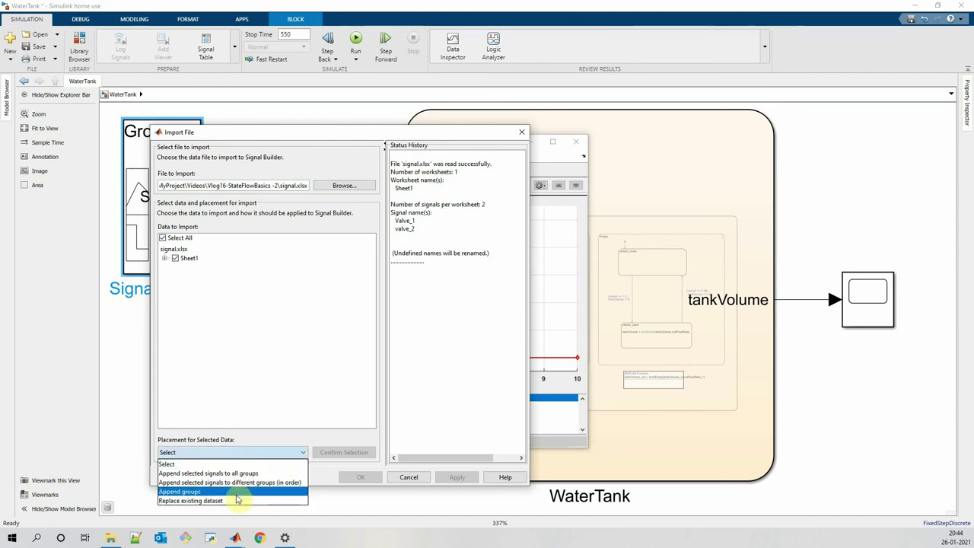
pyautogui.click(237, 500)
pyautogui.click(346, 453)
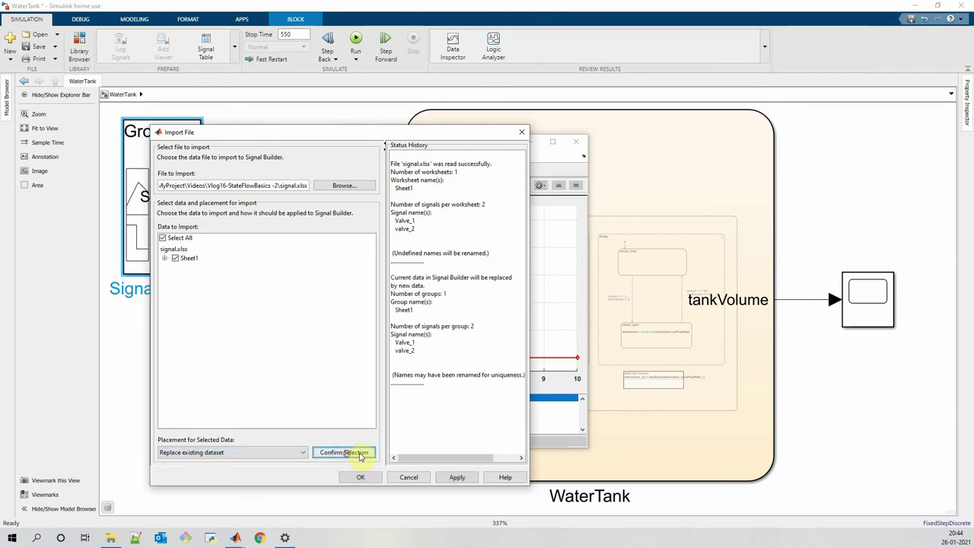
pyautogui.click(449, 479)
pyautogui.click(323, 383)
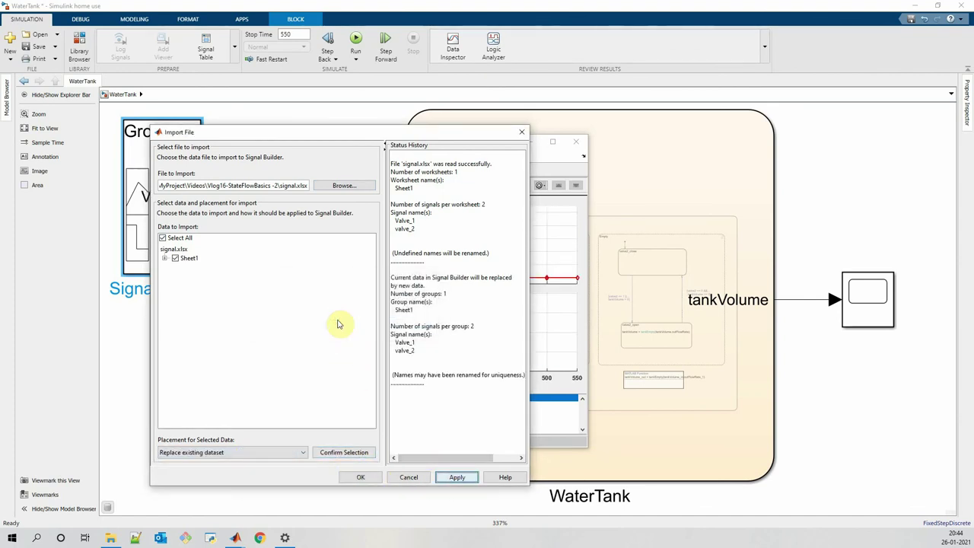
pyautogui.click(361, 477)
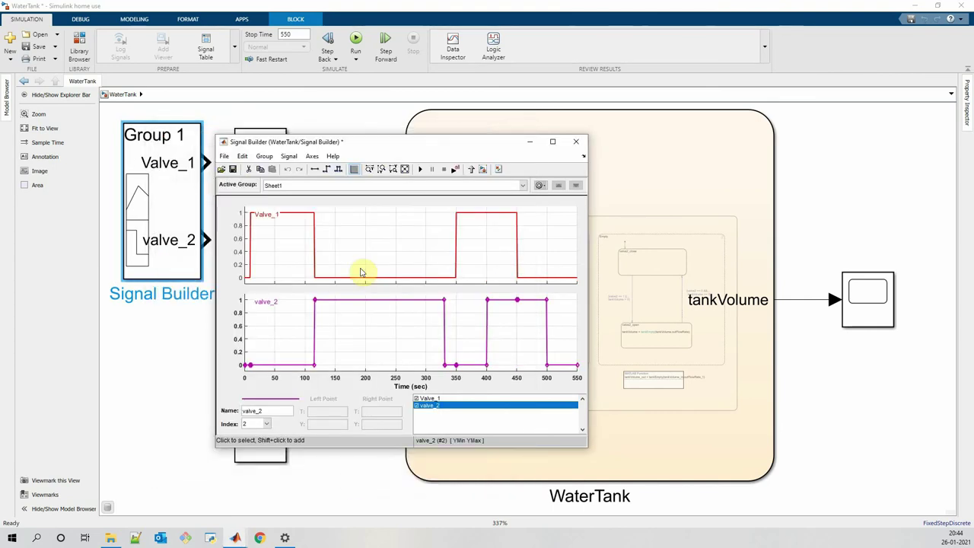
pyautogui.click(580, 145)
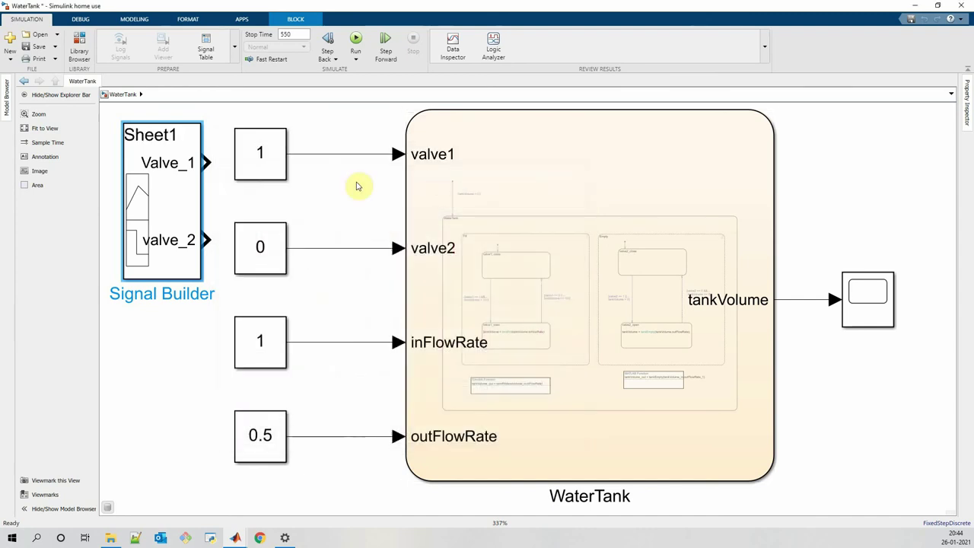
# Enable logging on the Valve_1, valve_2 and tankVolume signal lines.
pyautogui.click(277, 162)
pyautogui.rightClick(275, 162)
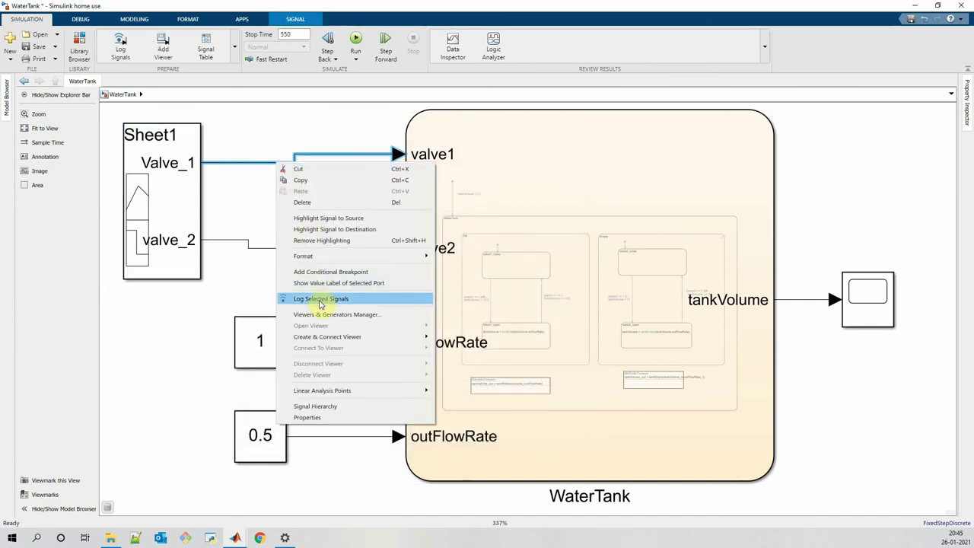
pyautogui.click(316, 360)
pyautogui.rightClick(257, 249)
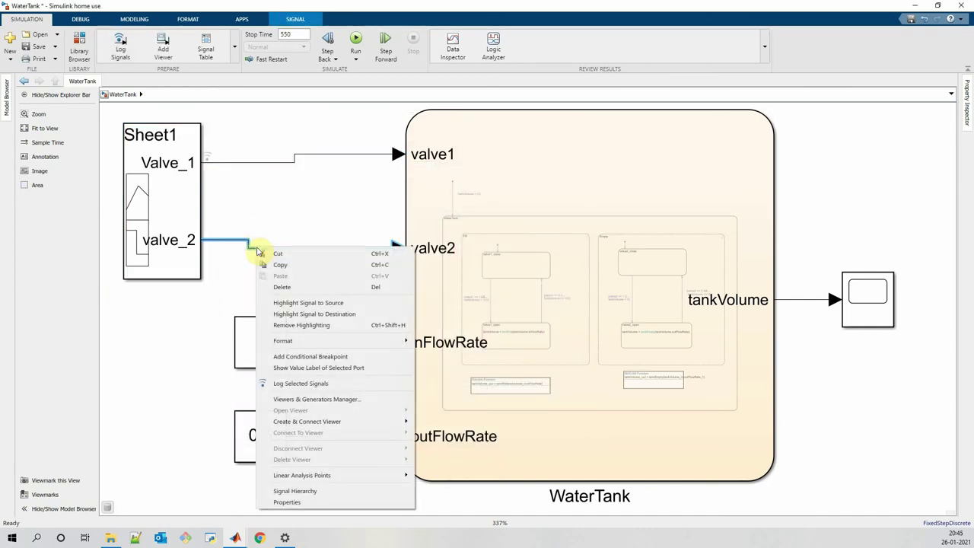
pyautogui.click(305, 380)
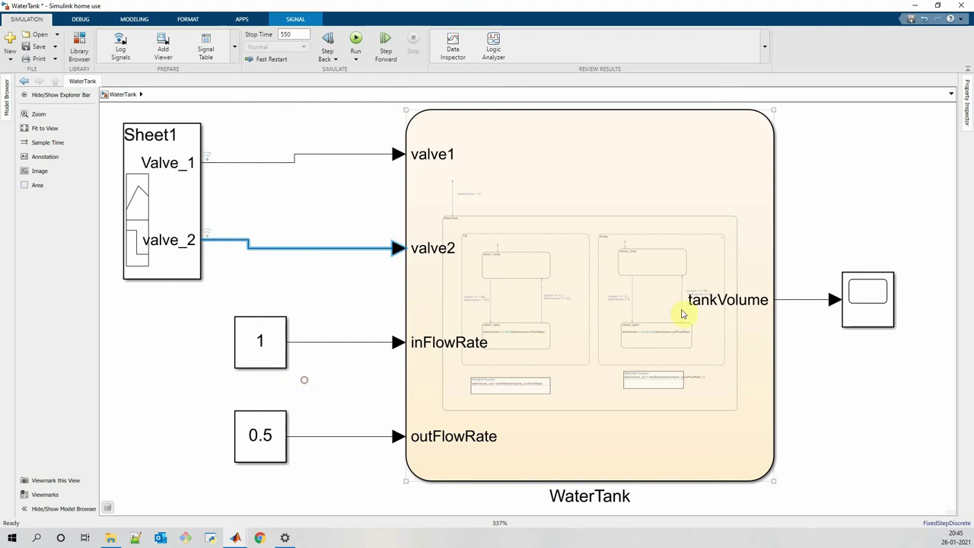
pyautogui.rightClick(791, 304)
pyautogui.click(808, 187)
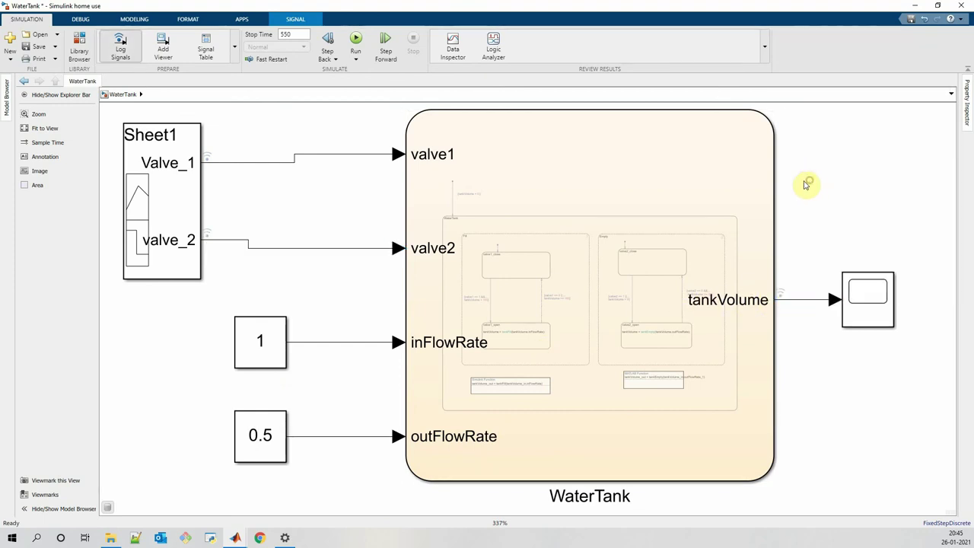
pyautogui.click(806, 185)
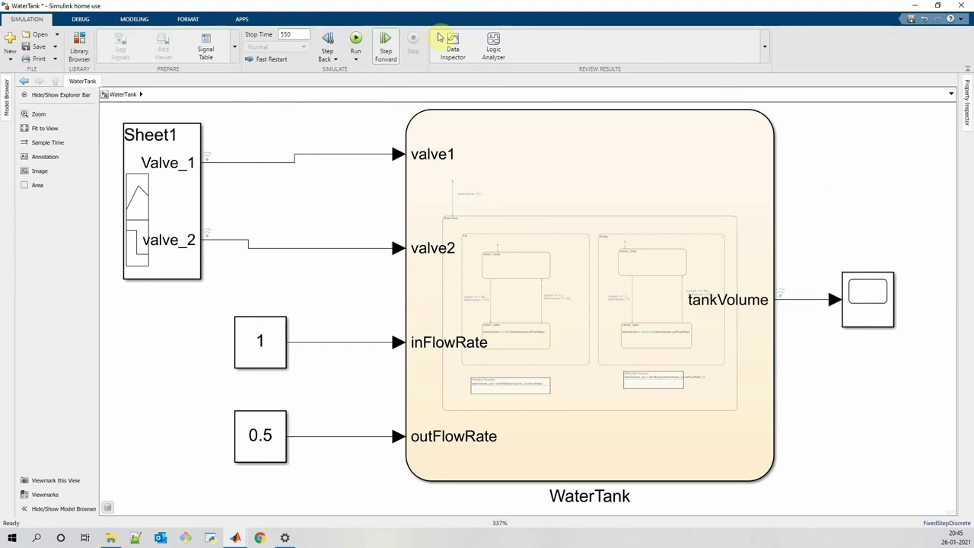
# Run the simulation and inspect the logged signals in the Data Inspector.
pyautogui.click(355, 38)
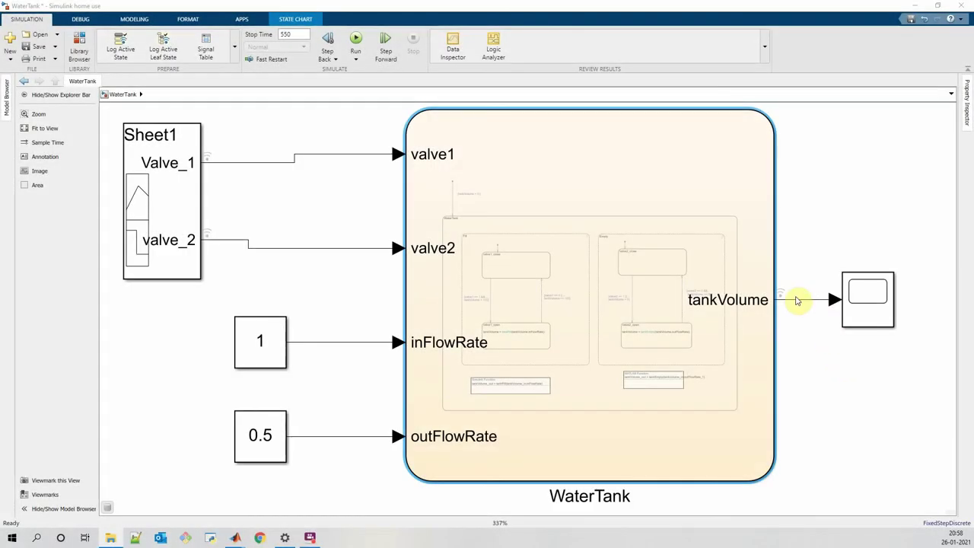
pyautogui.click(782, 297)
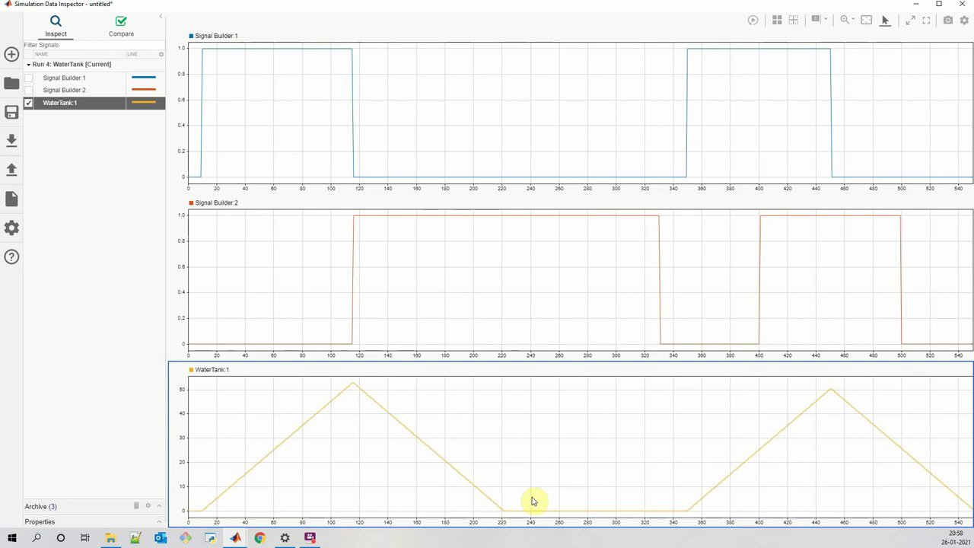
pyautogui.click(962, 6)
# In the WaterTank chart, change Empty's transitions to [valve2 == 1 && tankVolume > 0] and [valve2 == 0 || tankVolume <= 0].
pyautogui.doubleClick(715, 256)
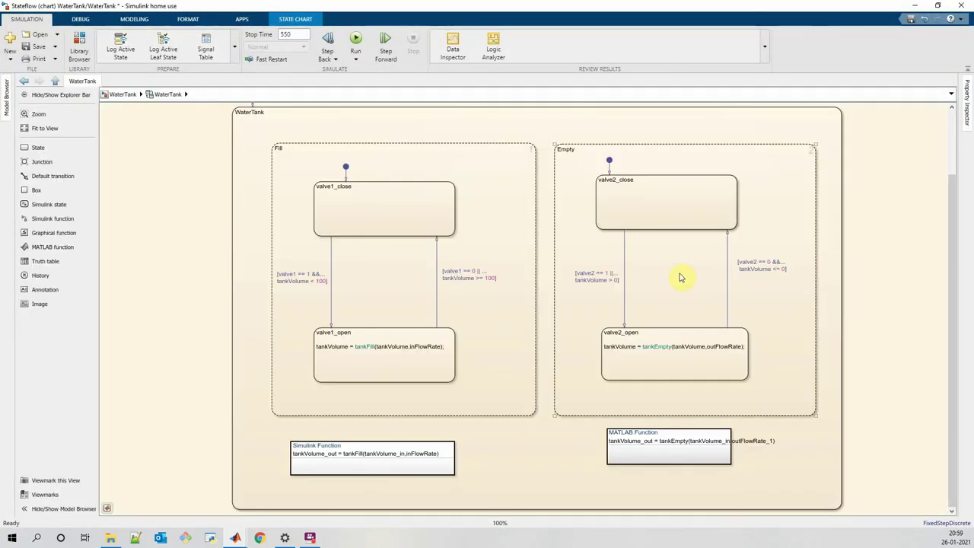
pyautogui.click(605, 180)
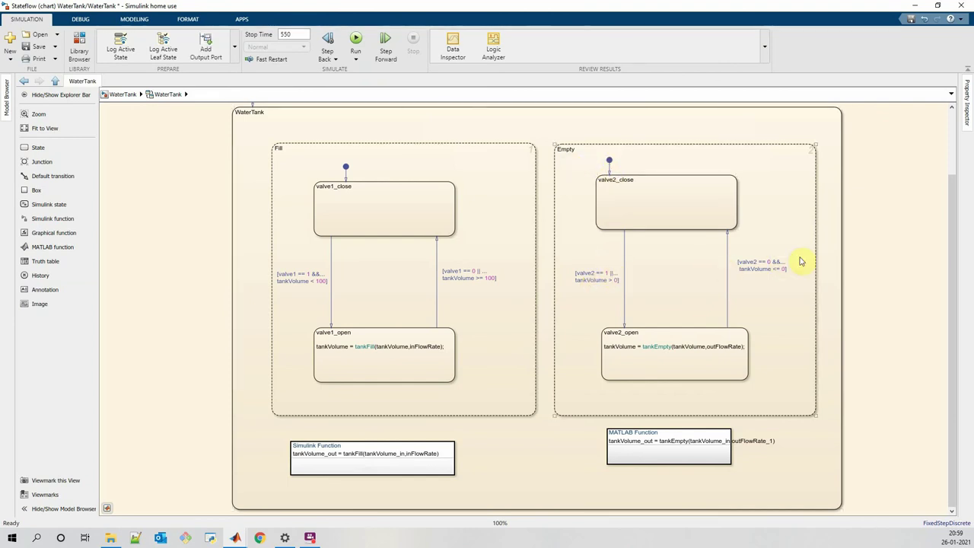
pyautogui.click(611, 272)
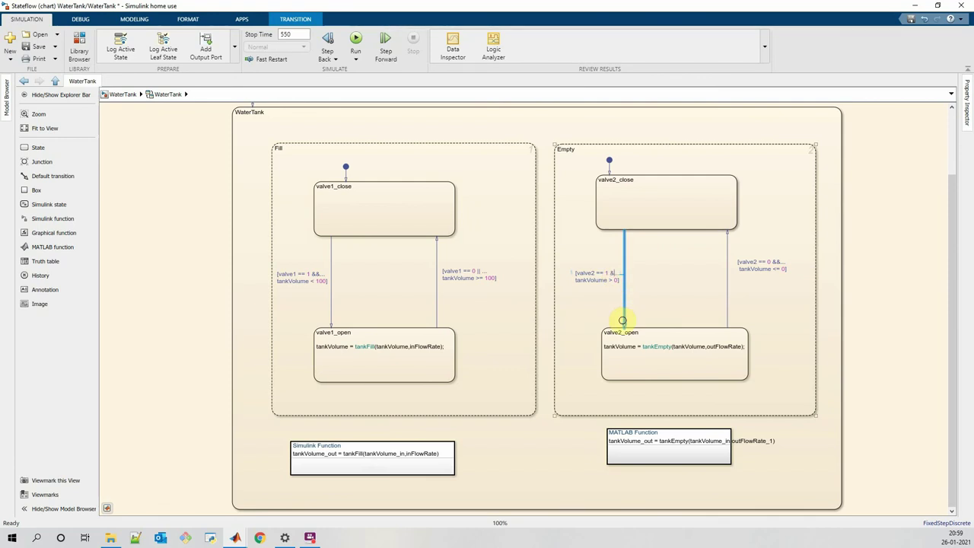
pyautogui.click(780, 263)
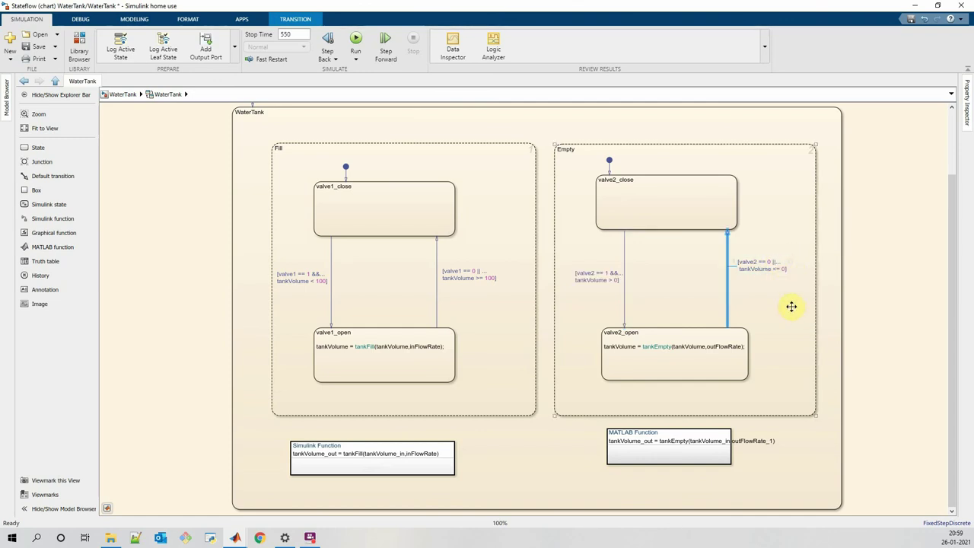
pyautogui.click(911, 281)
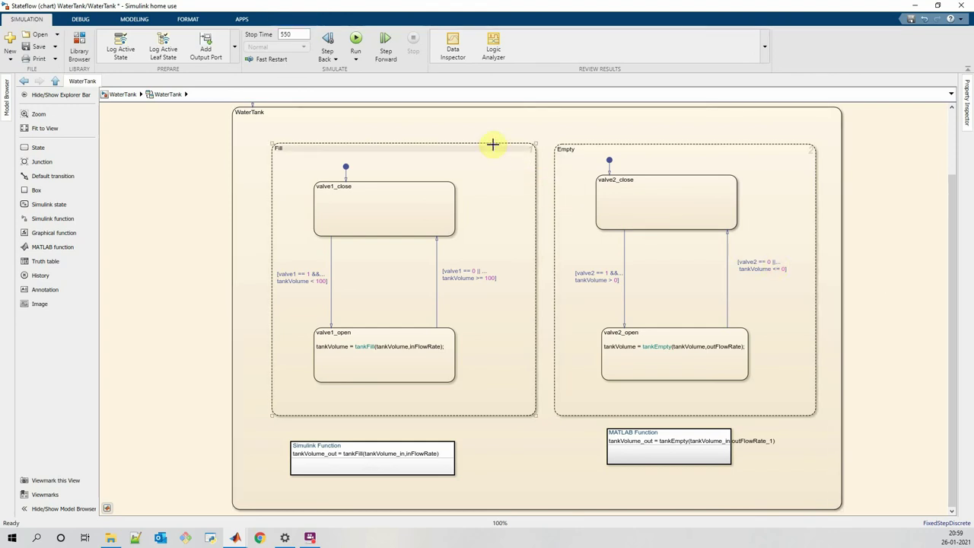
# Rerun the simulation with the corrected transitions and go back to the top-level WaterTank model.
pyautogui.click(354, 41)
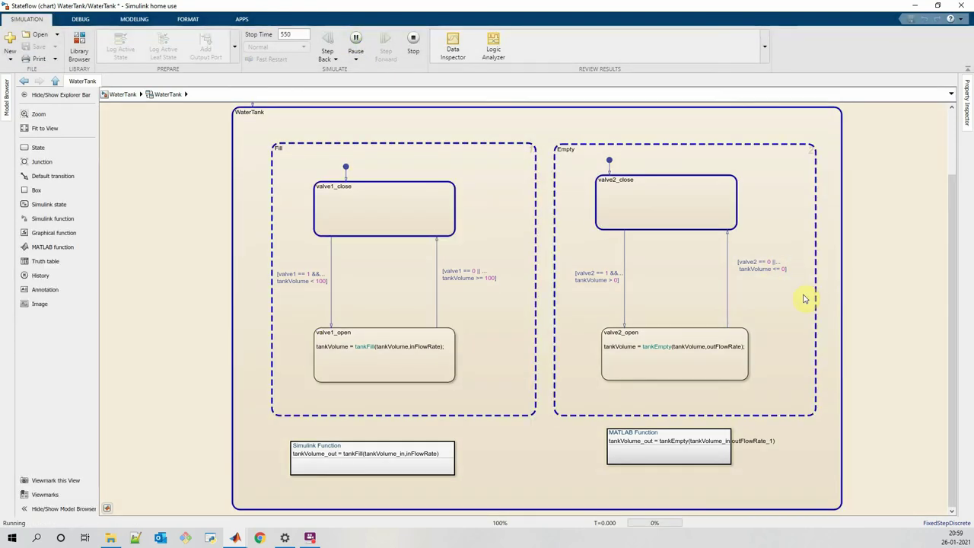
pyautogui.press('Escape')
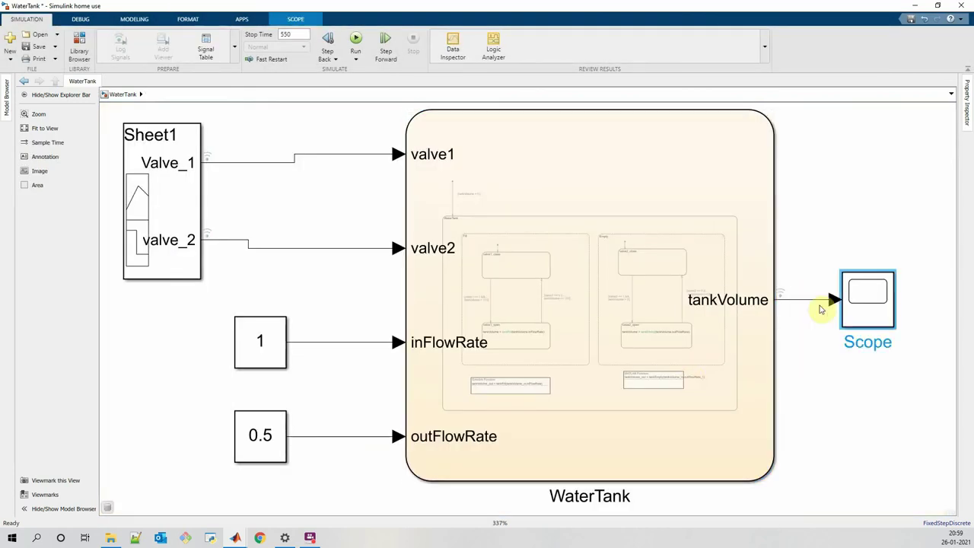